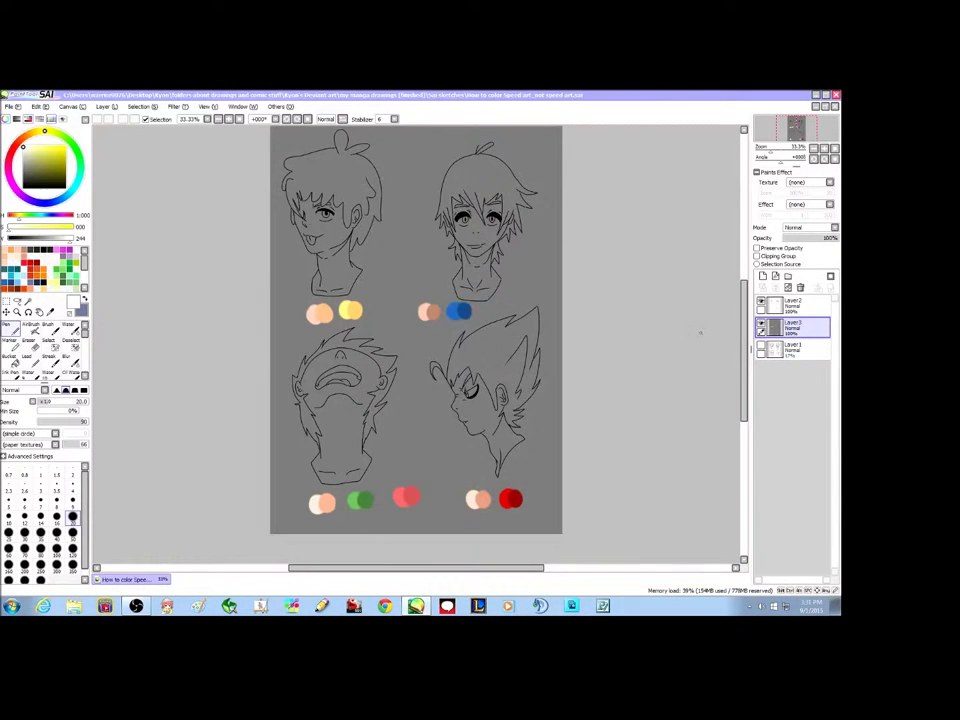
Add a new layer between the line art and the grey background layer
drag(747, 304, 757, 297)
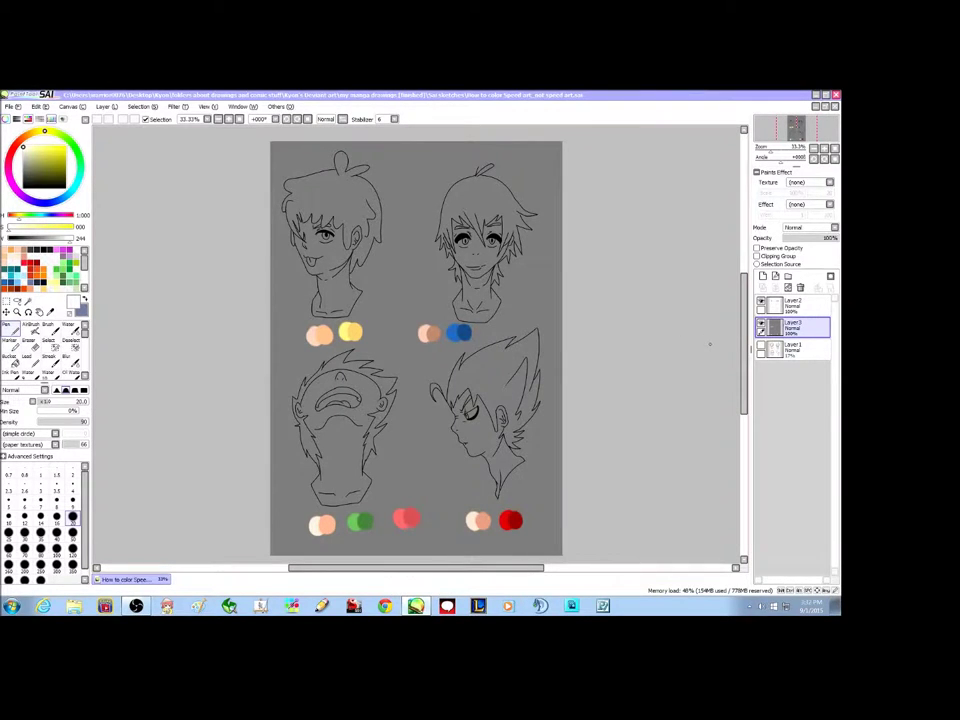
scroll(731, 311, down, 1)
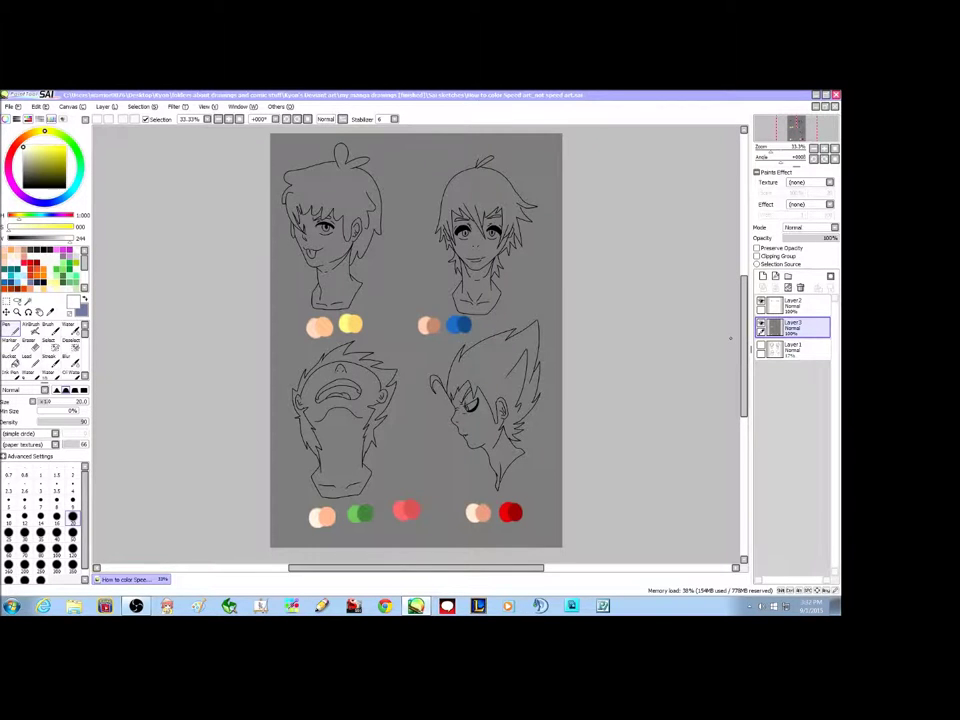
mouse_move(745, 300)
mouse_down()
mouse_move(747, 308)
mouse_move(747, 294)
mouse_up()
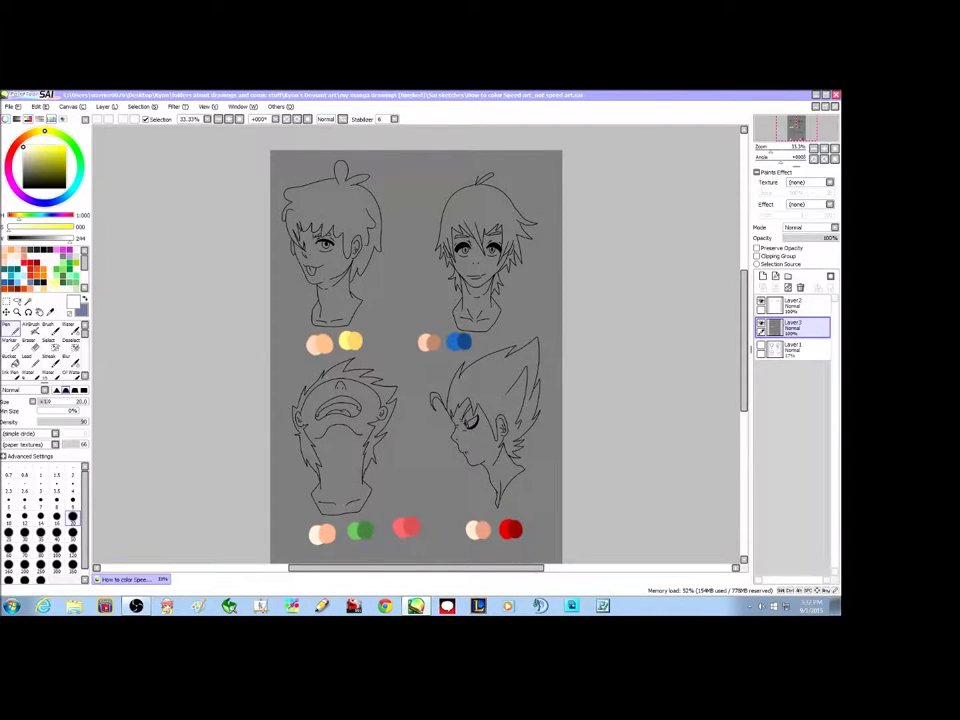
click(763, 276)
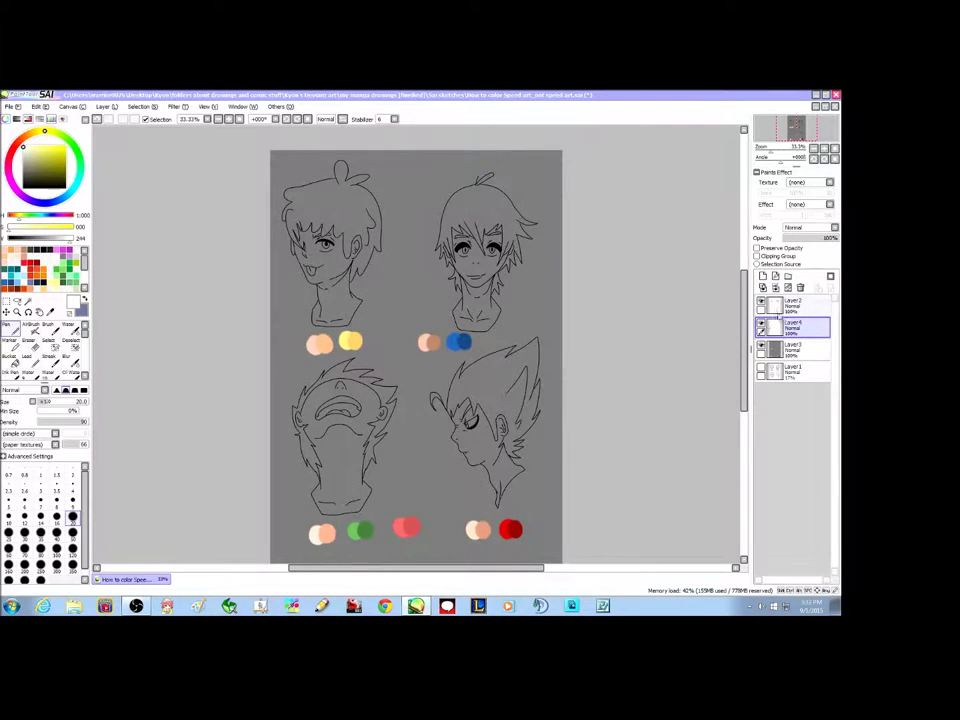
Select the face and neck of the upper-left head from the Layer2 line art with the Magic Wand
click(791, 308)
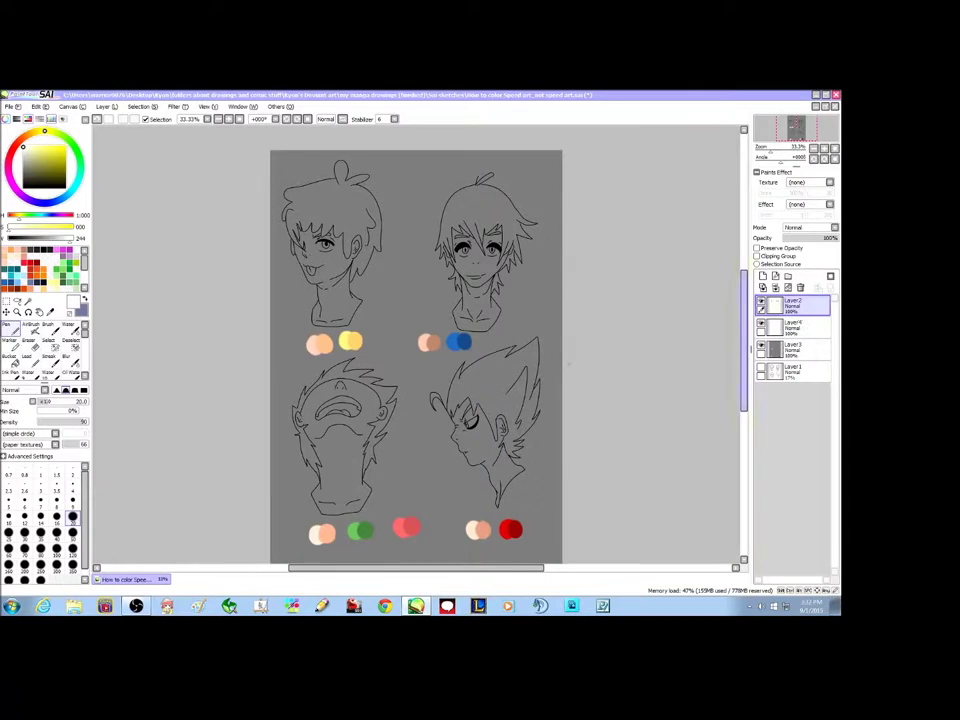
key(w)
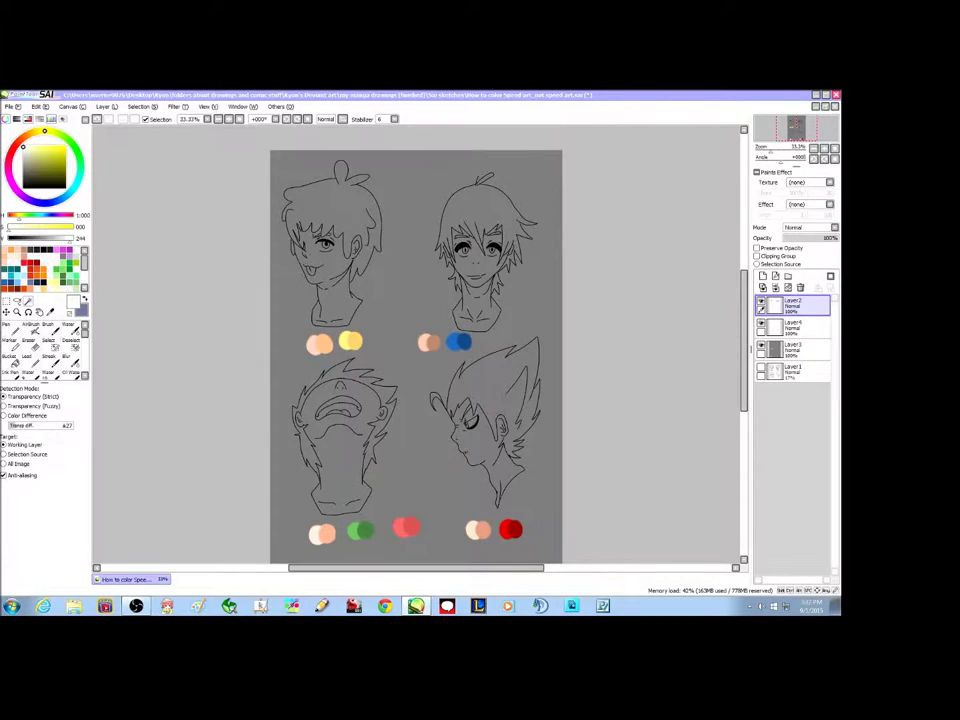
click(341, 213)
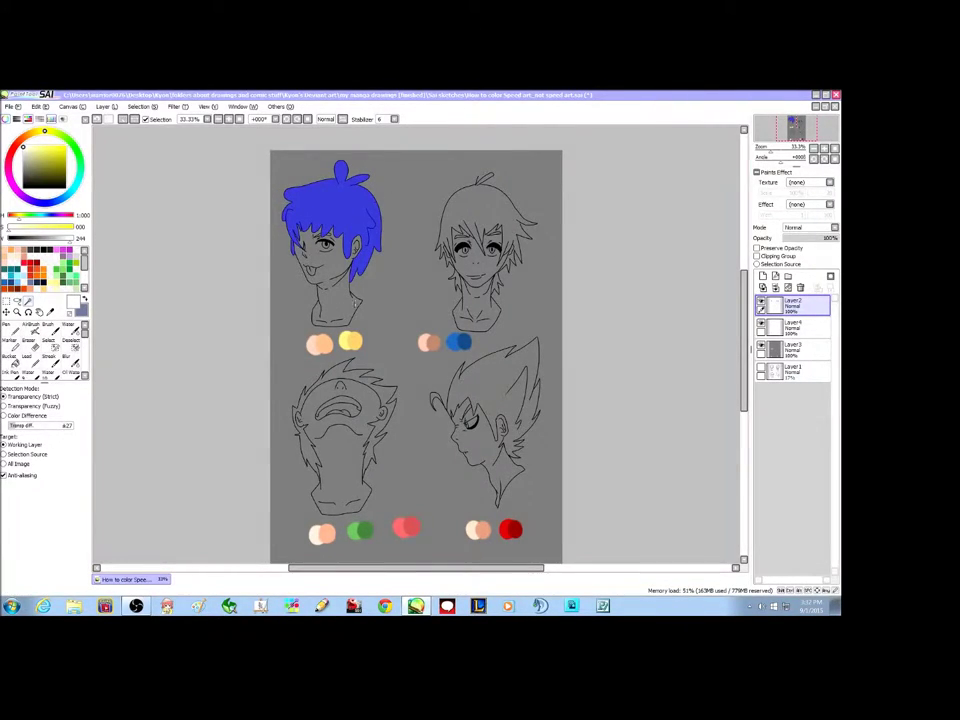
key(ctrl+z)
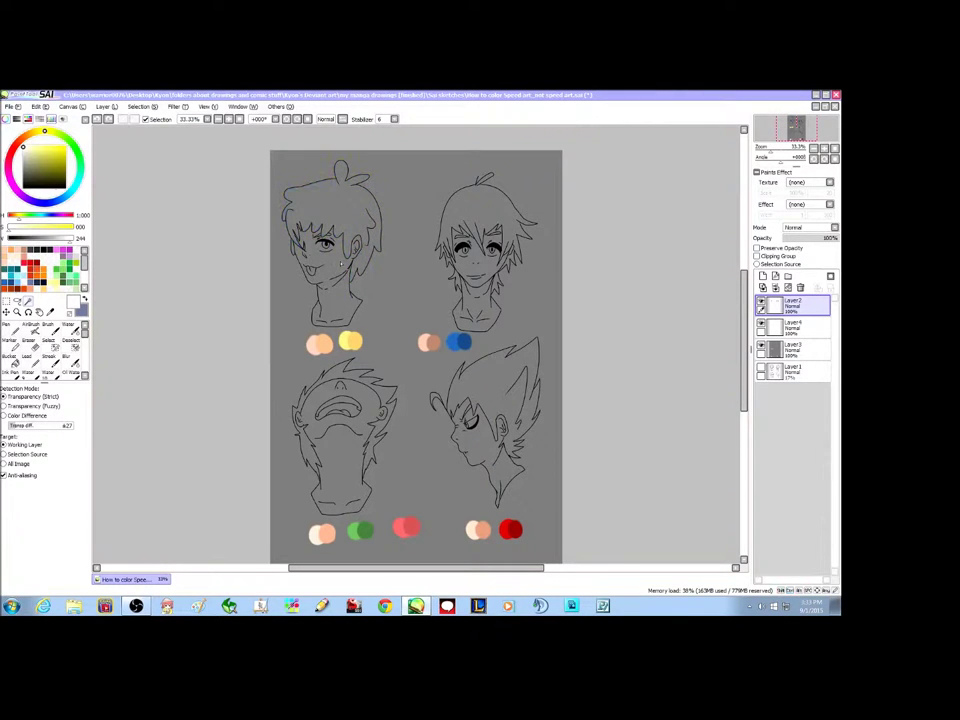
click(343, 265)
click(229, 119)
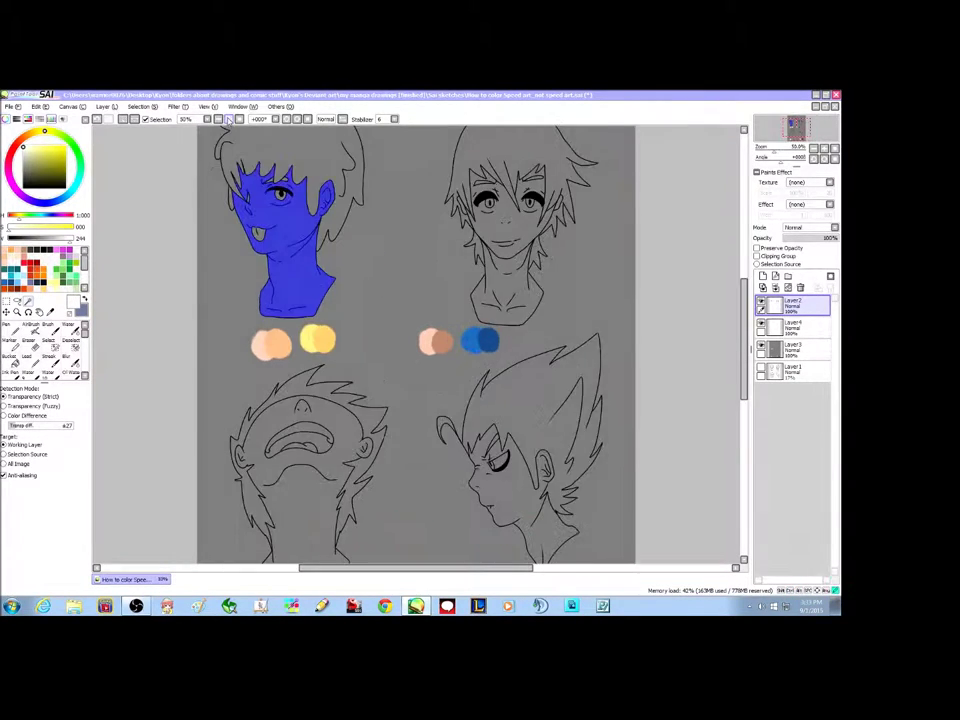
click(229, 119)
scroll(418, 345, up, 3)
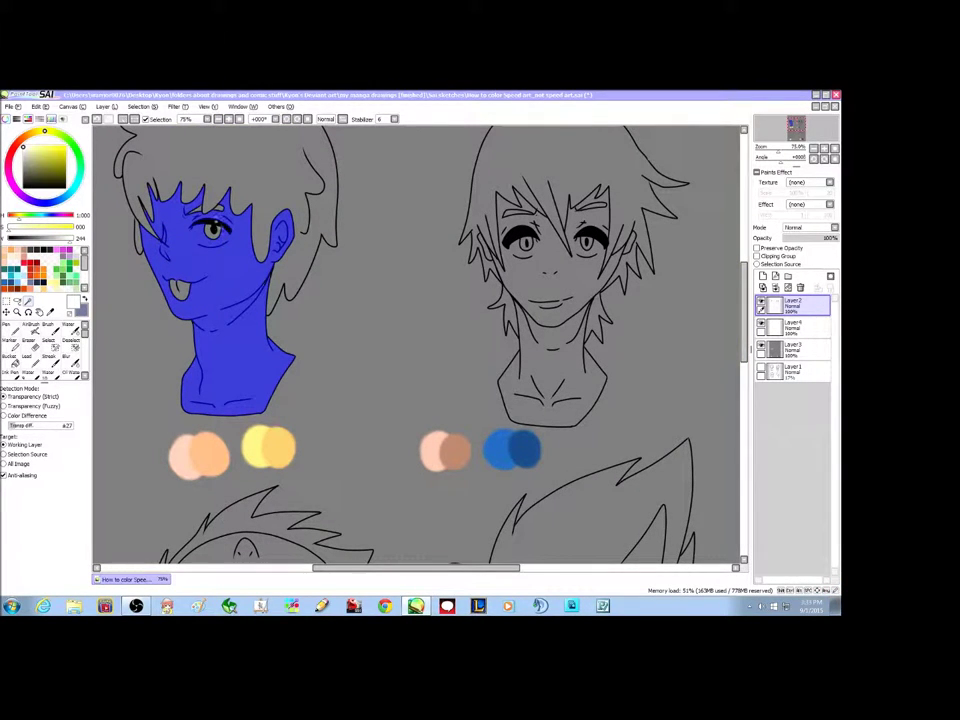
key(ctrl+minus)
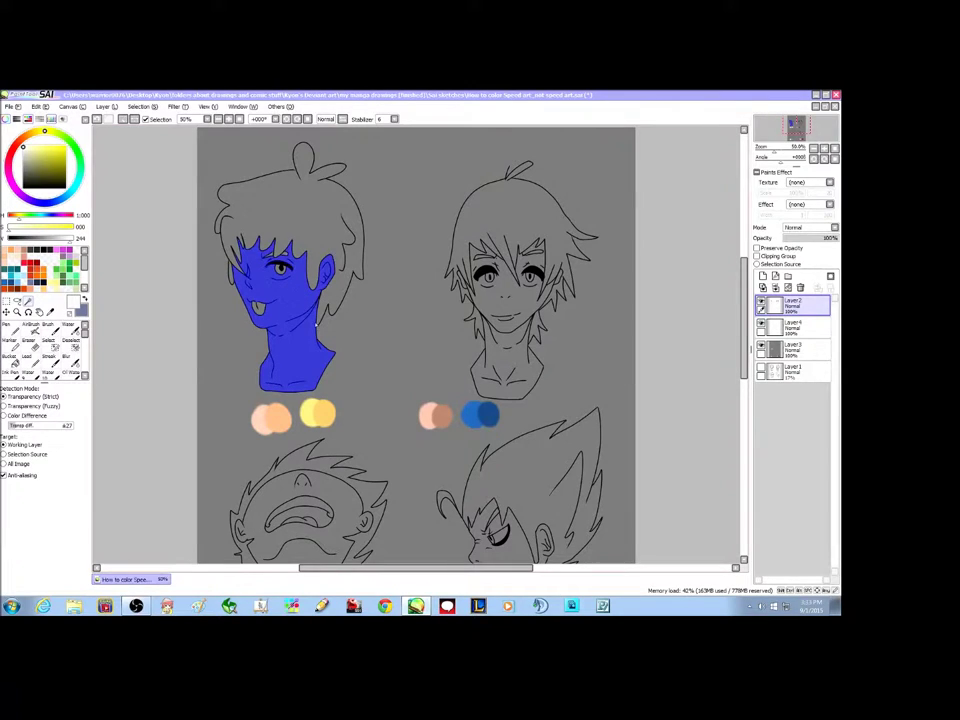
Fill the selected face and neck on Layer4 with the light skin swatch colour using the Pen at size 350
click(808, 329)
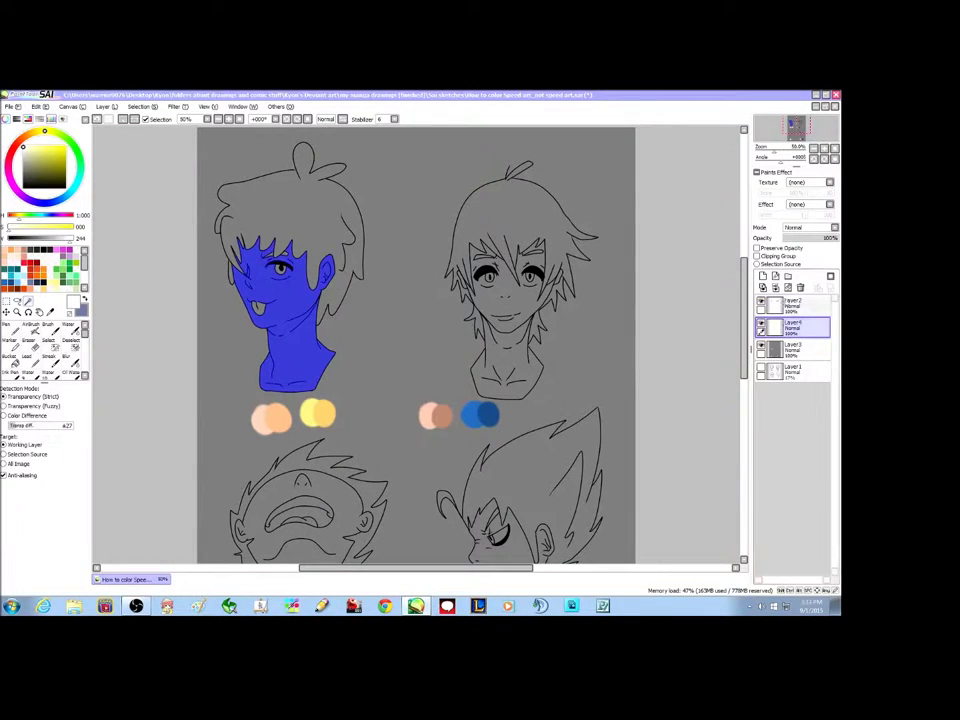
click(39, 312)
click(50, 312)
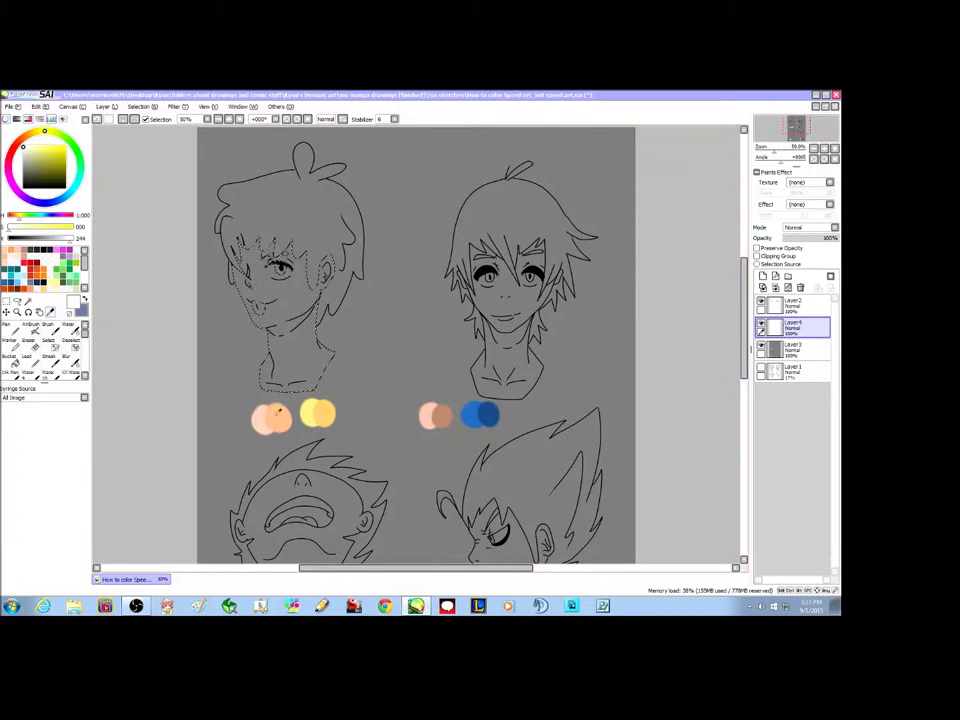
click(276, 413)
click(10, 328)
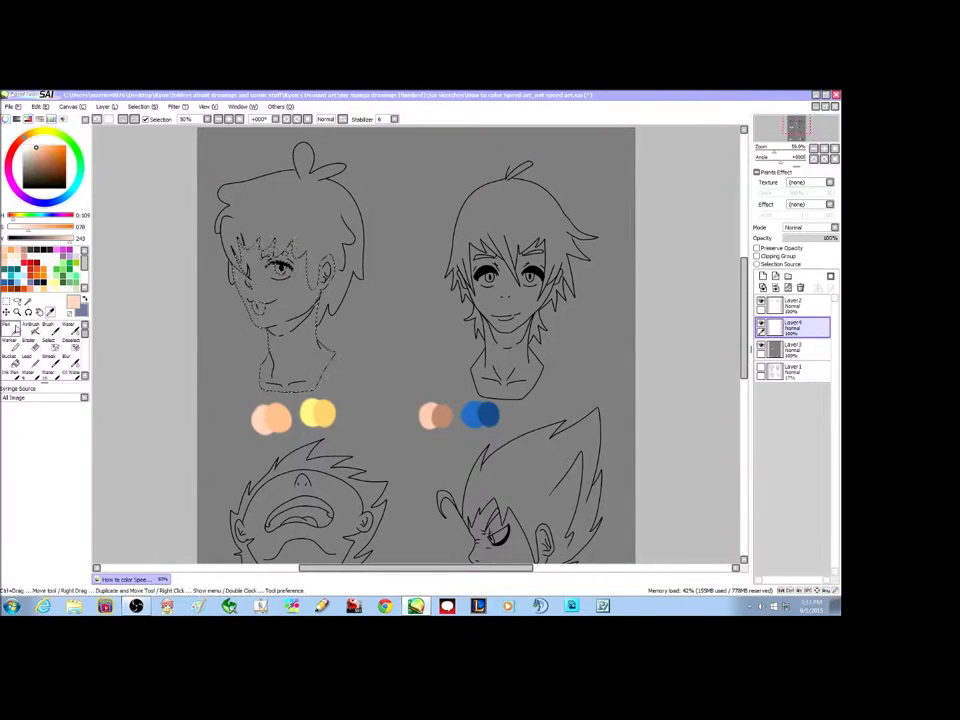
mouse_move(237, 246)
mouse_down()
mouse_move(240, 290)
mouse_move(222, 288)
mouse_move(250, 270)
mouse_move(275, 340)
mouse_move(300, 320)
mouse_move(318, 335)
mouse_up()
click(73, 566)
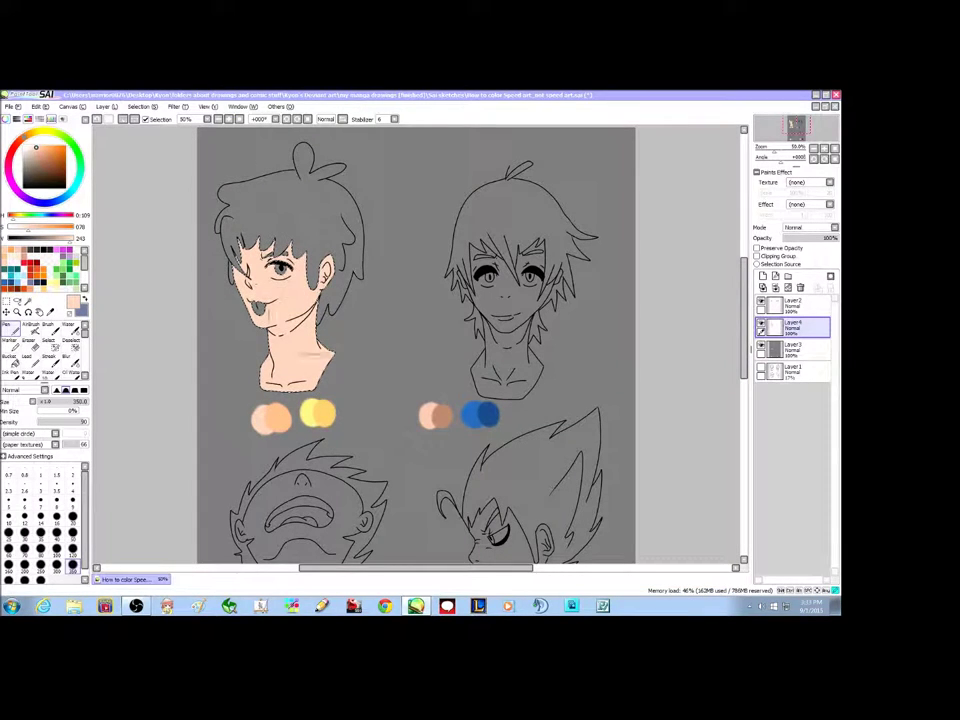
key(ctrl+z)
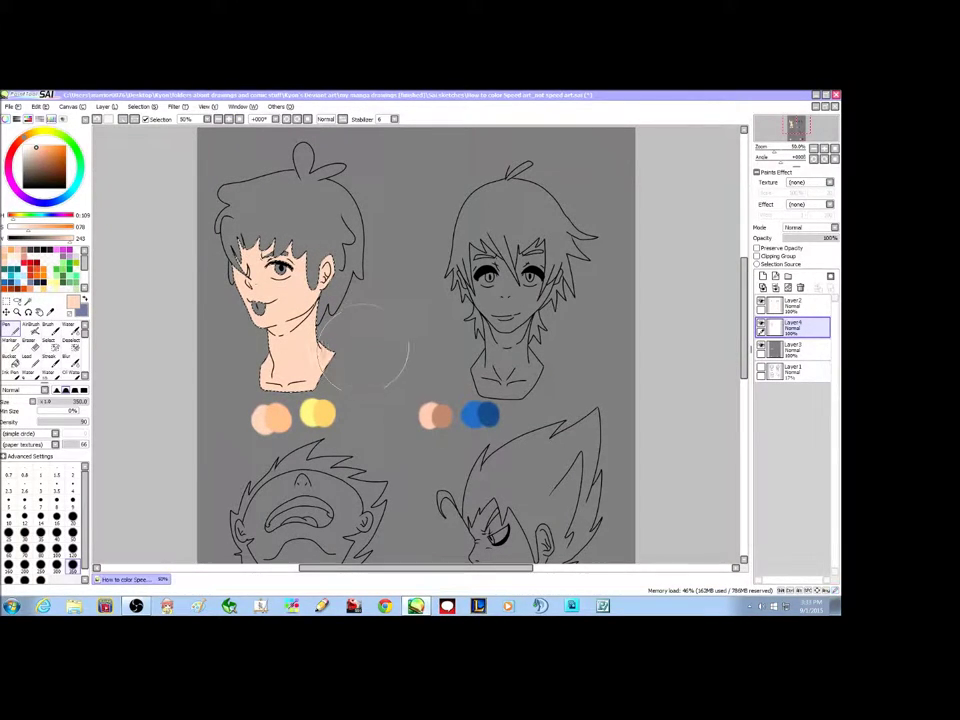
scroll(745, 305, down, 2)
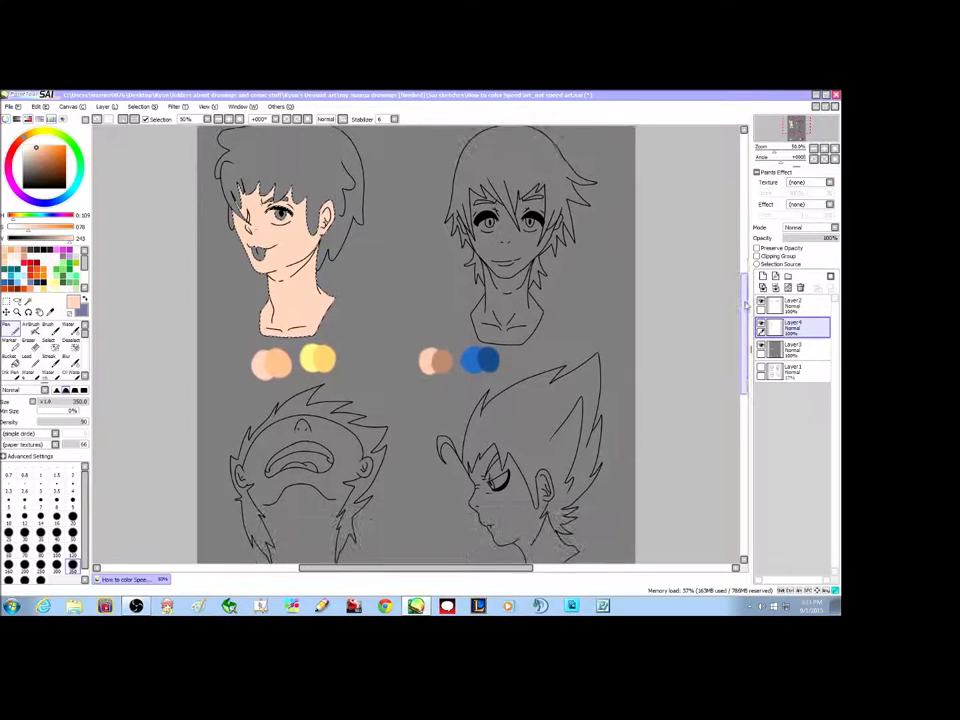
scroll(745, 305, up, 4)
scroll(745, 305, down, 6)
scroll(745, 305, up, 3)
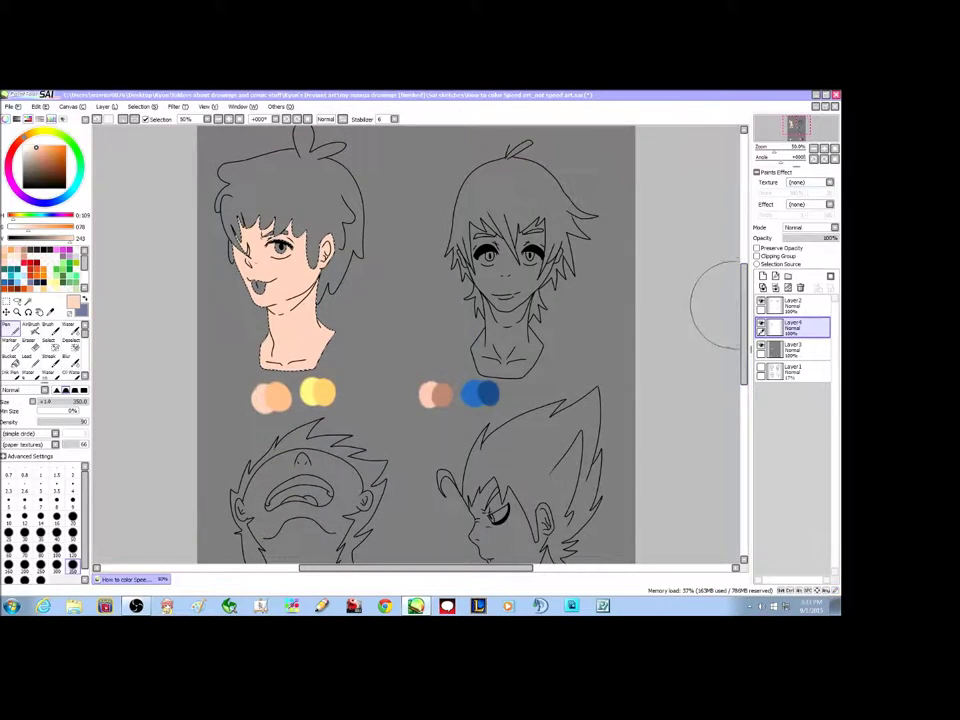
scroll(745, 305, down, 1)
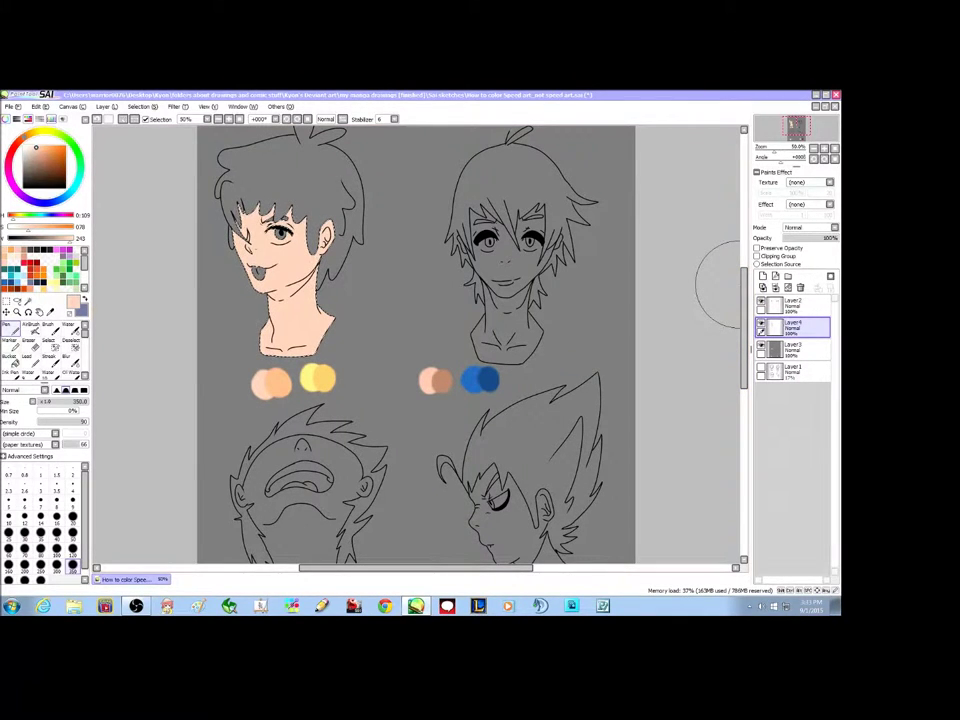
scroll(744, 350, down, 1)
scroll(744, 350, up, 1)
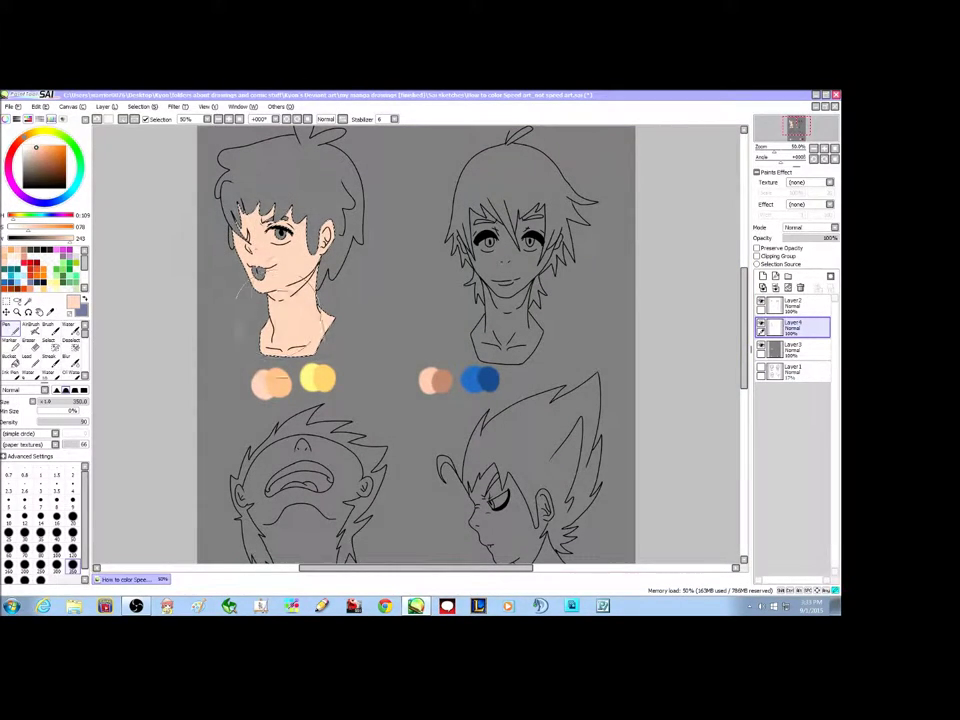
Sample the darker orange skin swatch below the upper-left head and set the Pen size to 9
alt+click(284, 378)
click(228, 121)
click(228, 121)
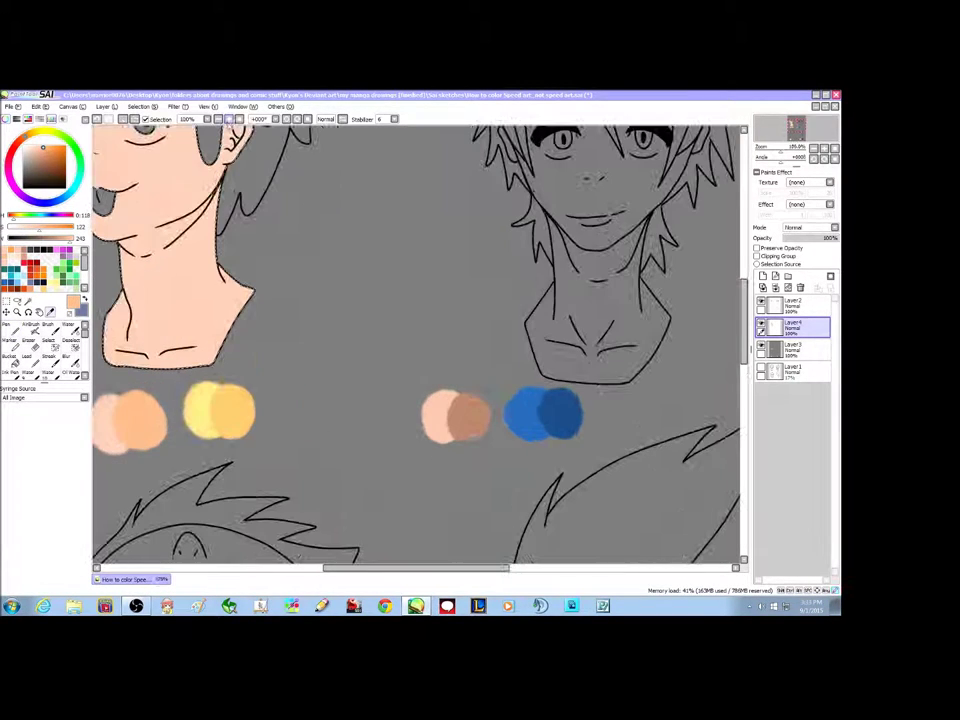
drag(421, 569, 353, 569)
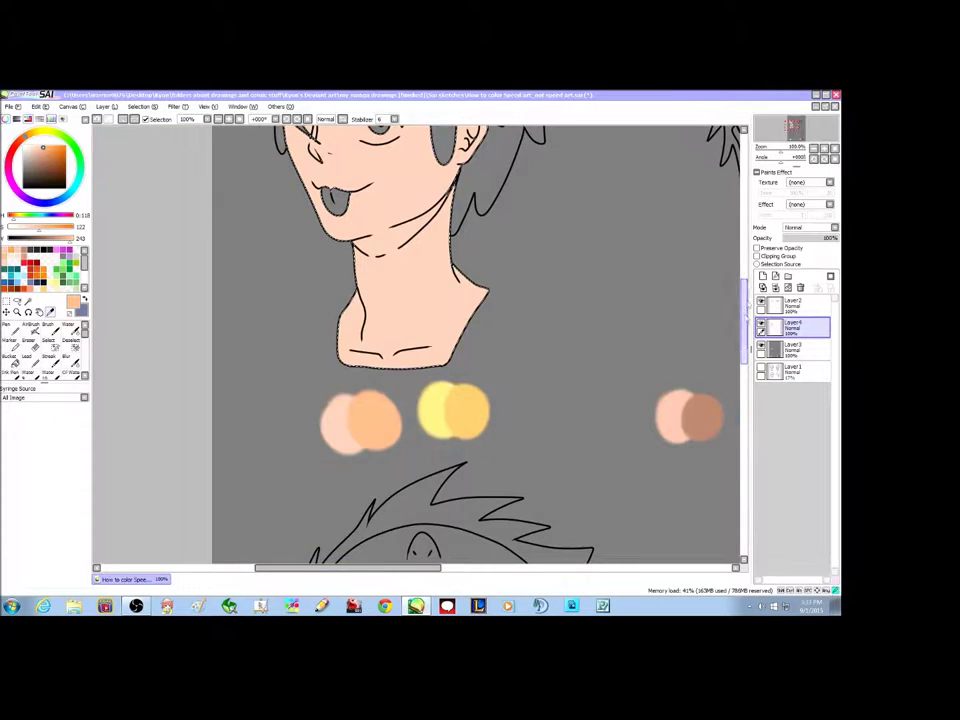
drag(744, 315, 744, 298)
click(12, 329)
click(73, 502)
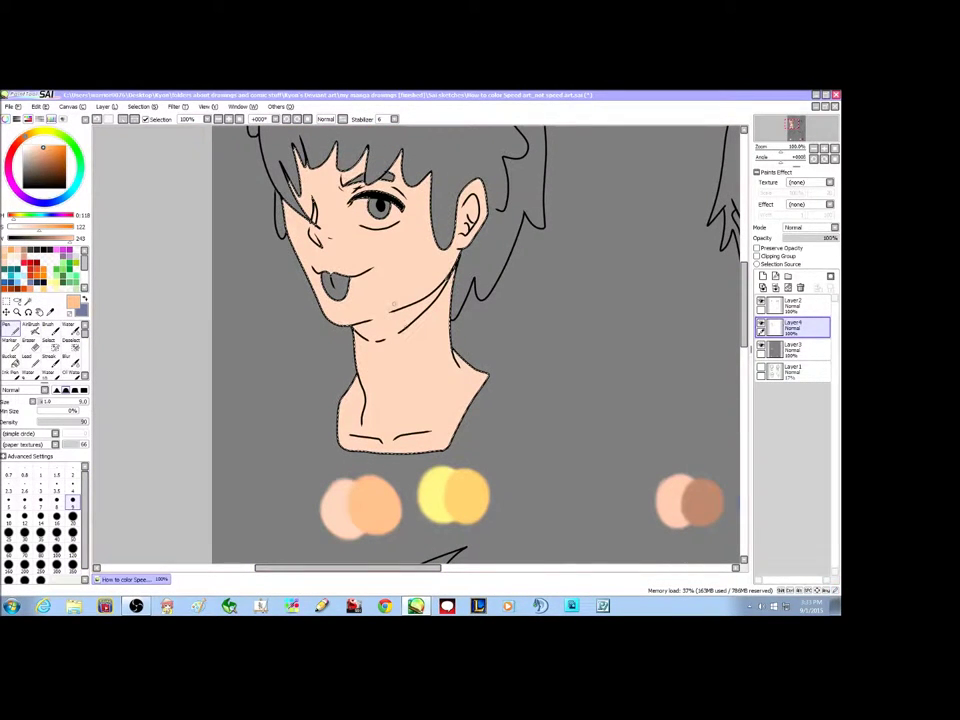
Paint darker orange shading down the far side of the face, from the fringe past the nose to the mouth
drag(361, 323, 451, 296)
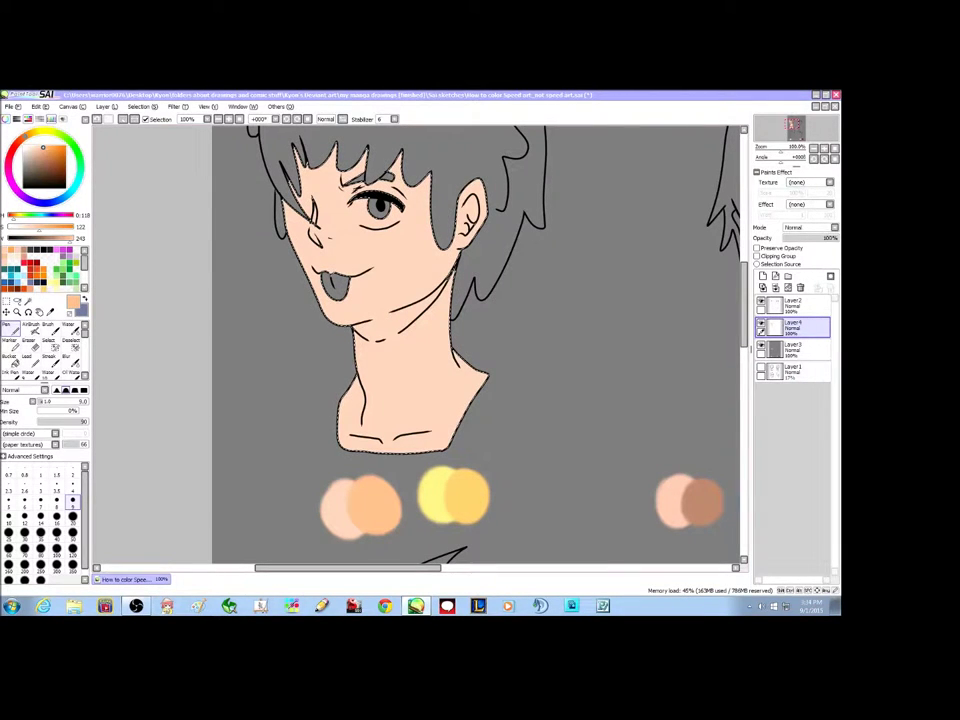
click(219, 119)
click(219, 119)
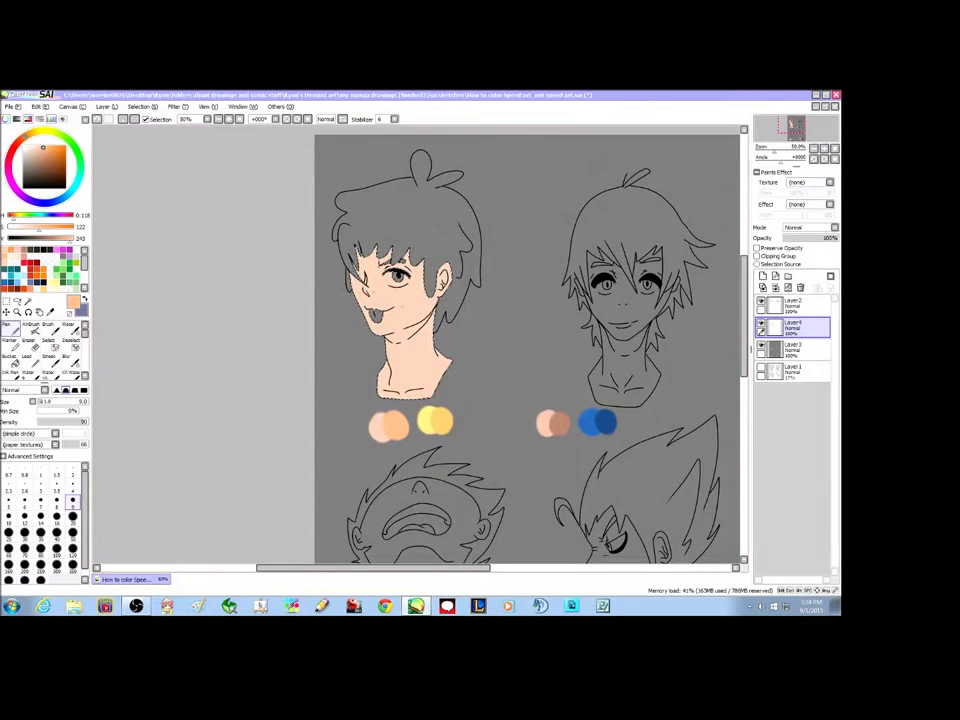
scroll(416, 345, up, 2)
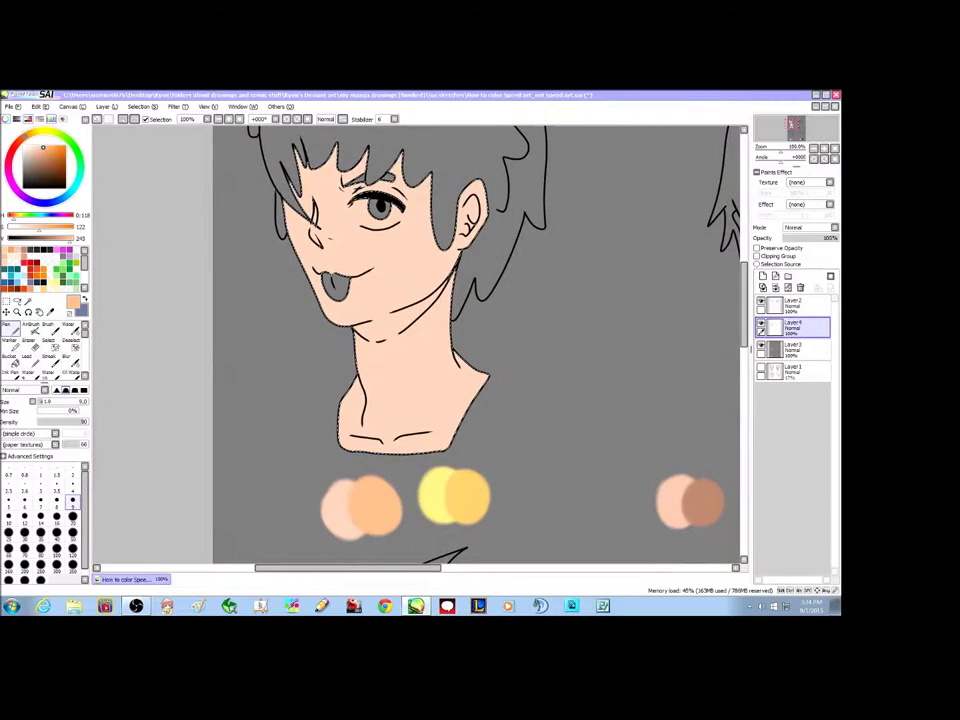
drag(297, 151, 304, 203)
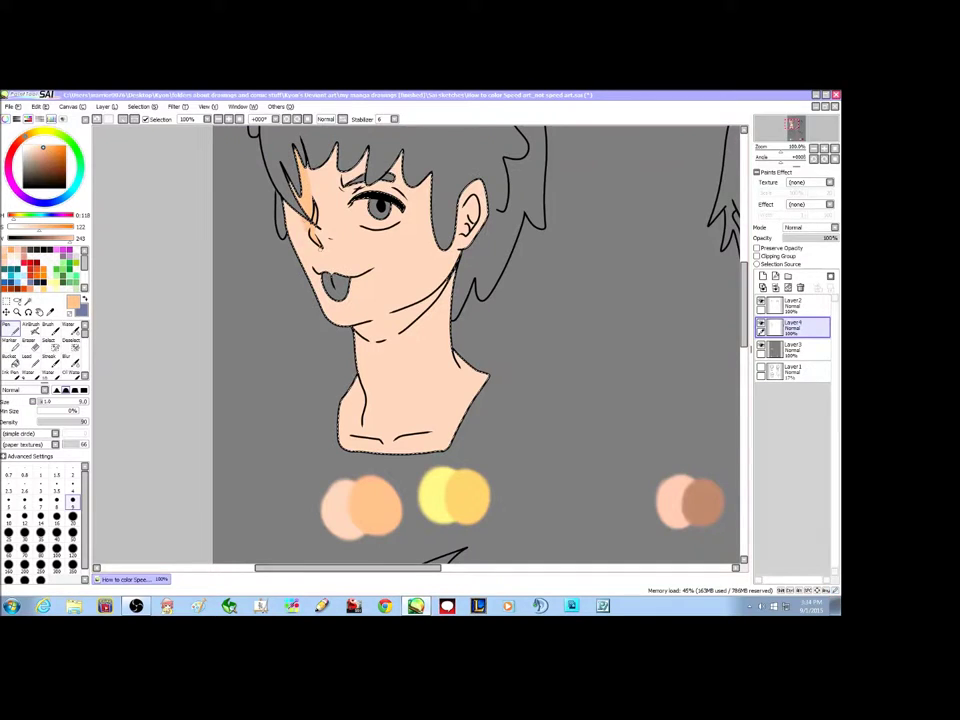
drag(289, 209, 308, 256)
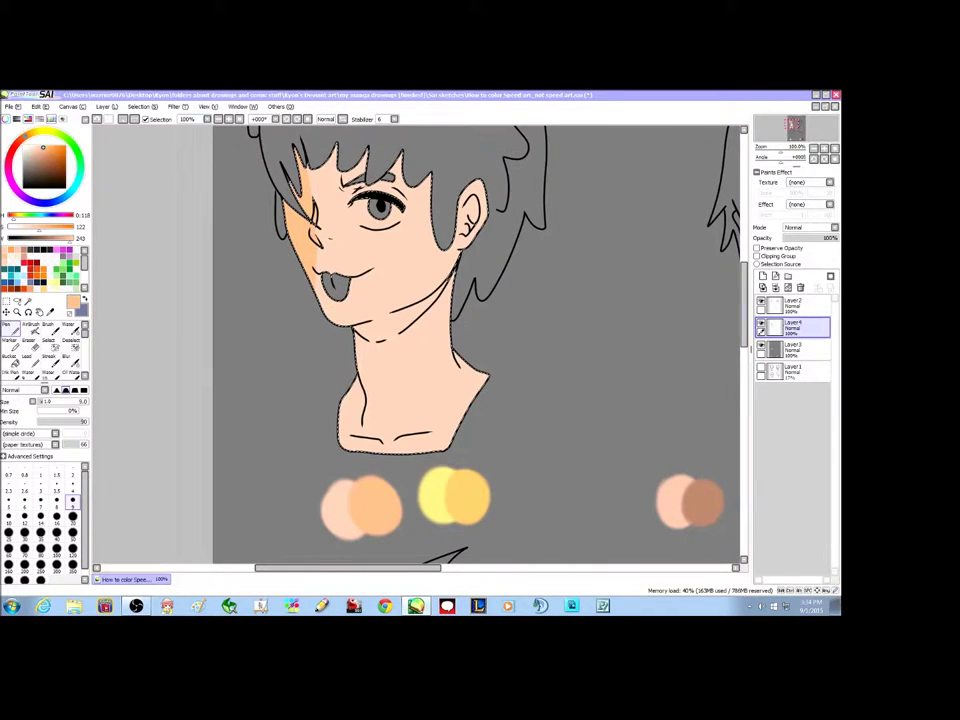
Shade beneath the fringe, beside the sideburn, inside the ear, under the jaw and along the neck's outer edge, using Pen sizes 9 and 20
drag(743, 289, 743, 292)
scroll(476, 345, up, 3)
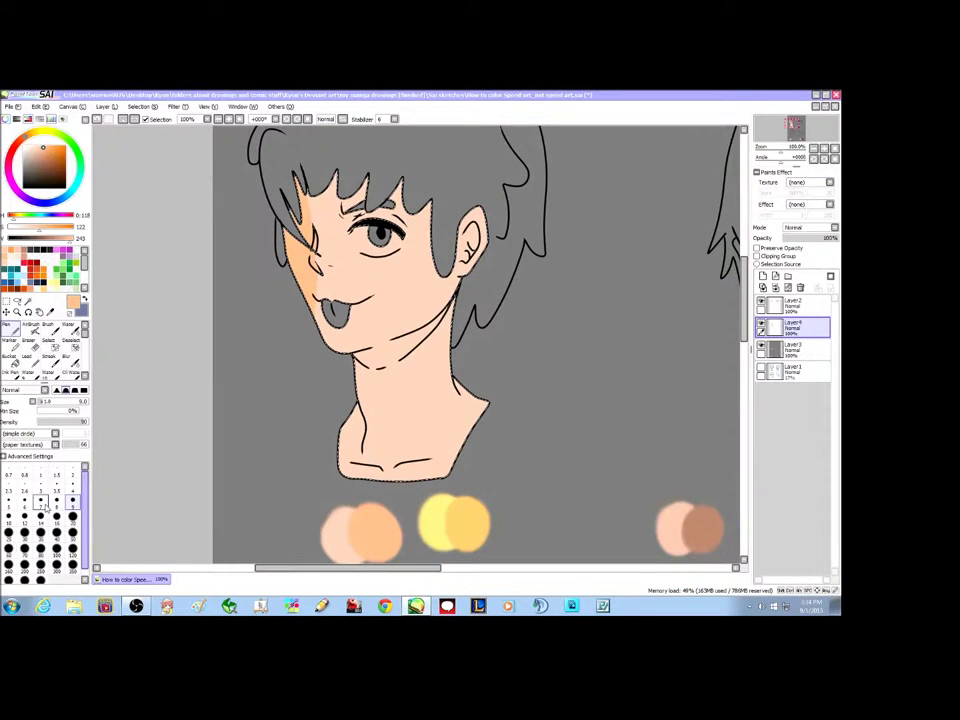
click(73, 519)
click(72, 500)
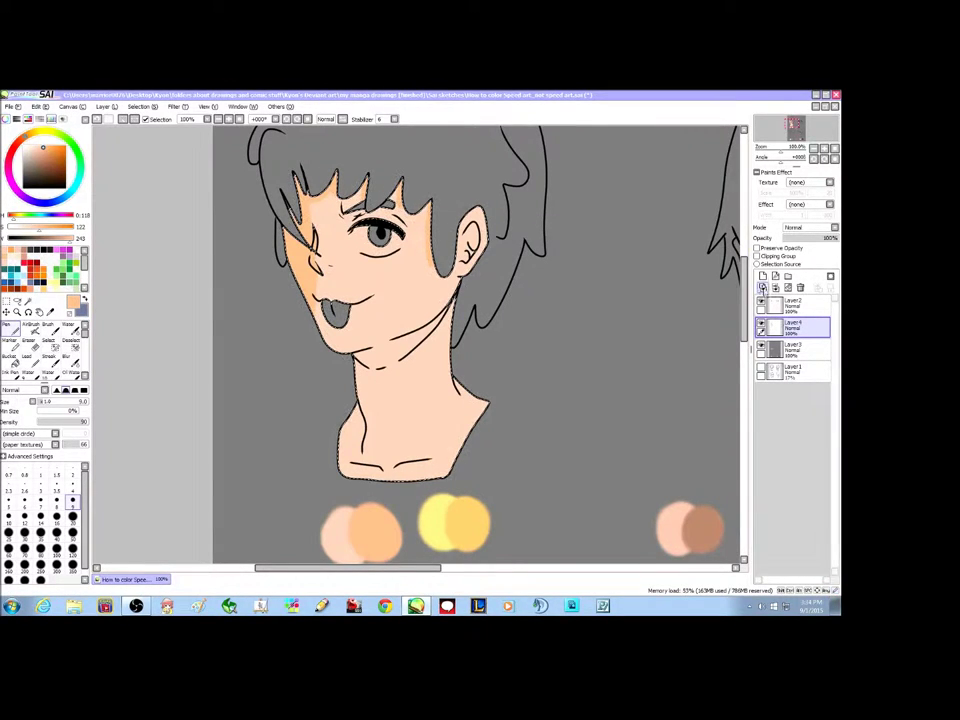
scroll(514, 443, up, 1)
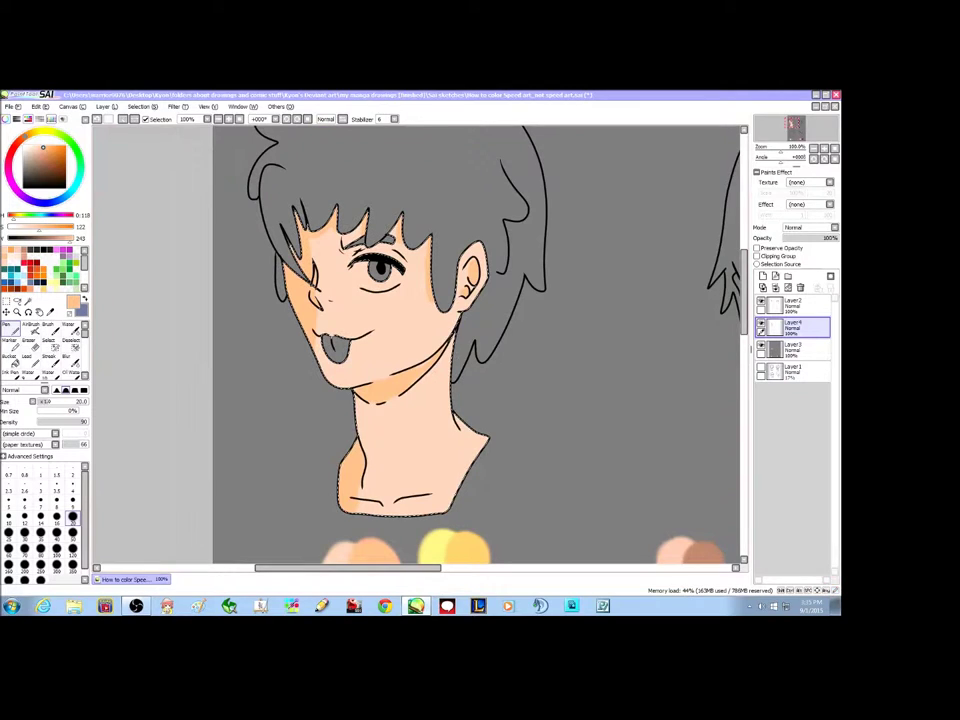
Sample the light skin swatch below the upper-left head as the Pen colour at size 9
click(230, 119)
click(73, 502)
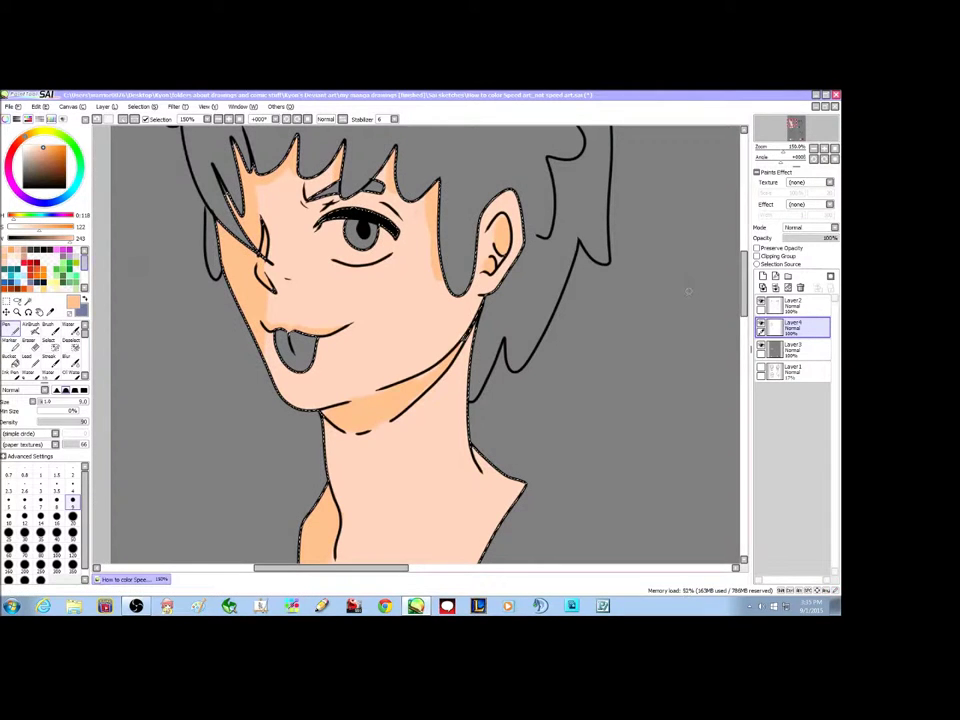
drag(743, 284, 743, 321)
click(50, 312)
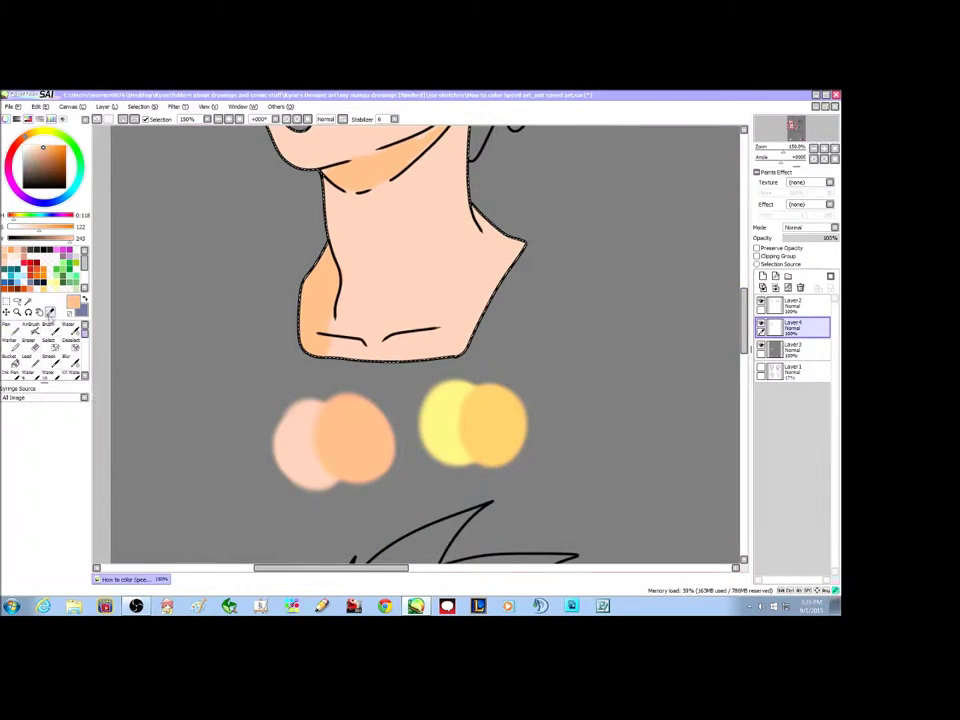
click(294, 444)
drag(745, 313, 745, 268)
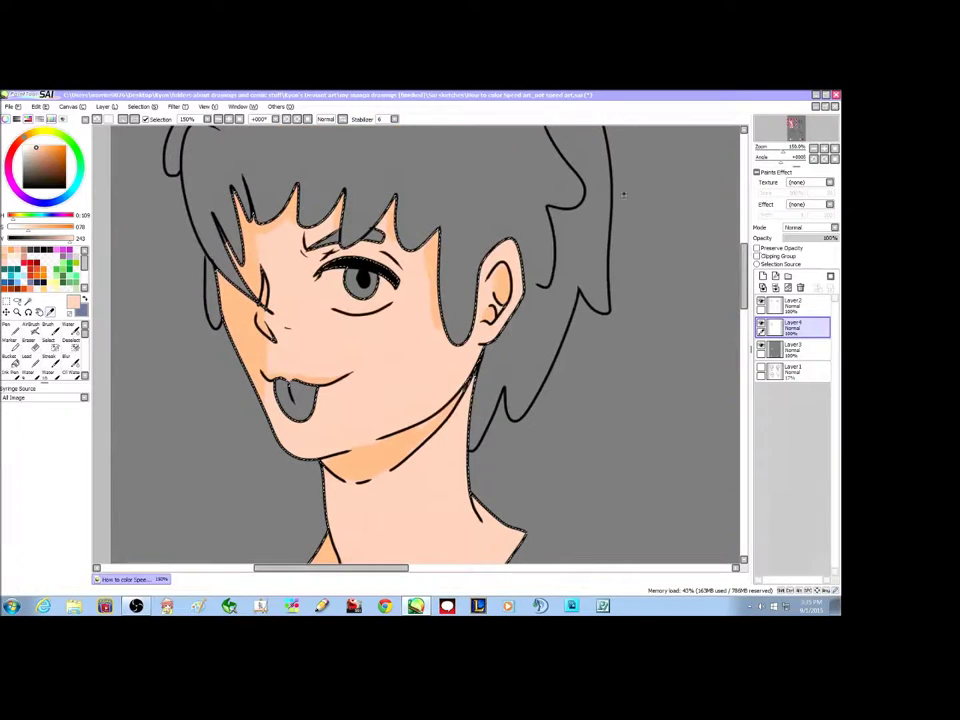
click(15, 330)
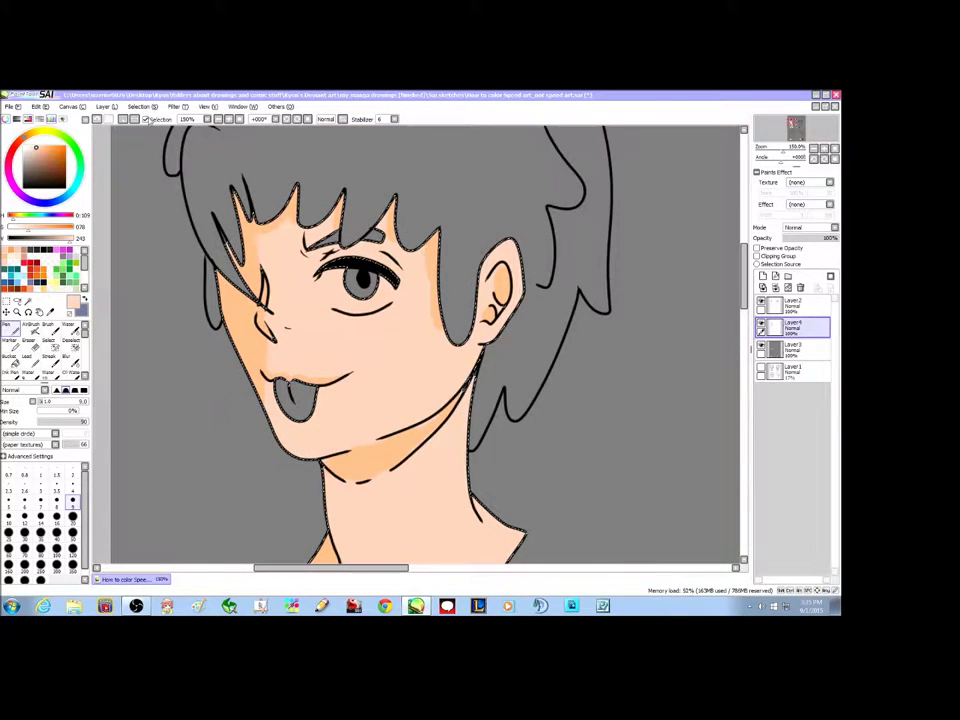
Clear the skin selection and rename Layer4 as Skin
key(ctrl+d)
click(219, 119)
click(219, 119)
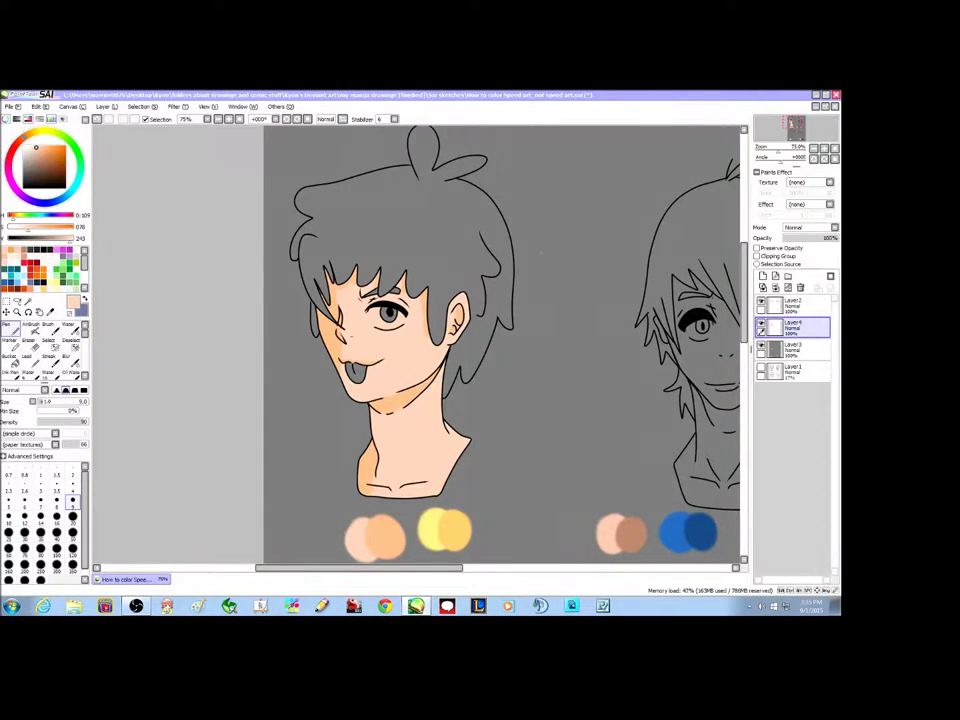
click(800, 305)
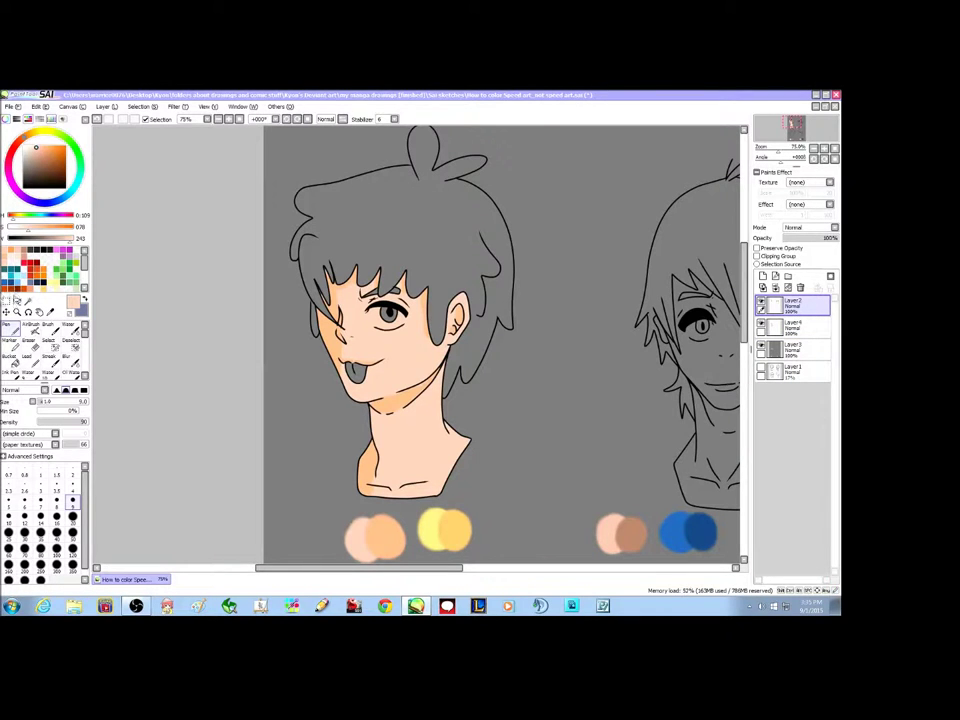
mouse_move(745, 302)
mouse_down()
mouse_move(743, 377)
mouse_move(743, 310)
mouse_up()
click(778, 328)
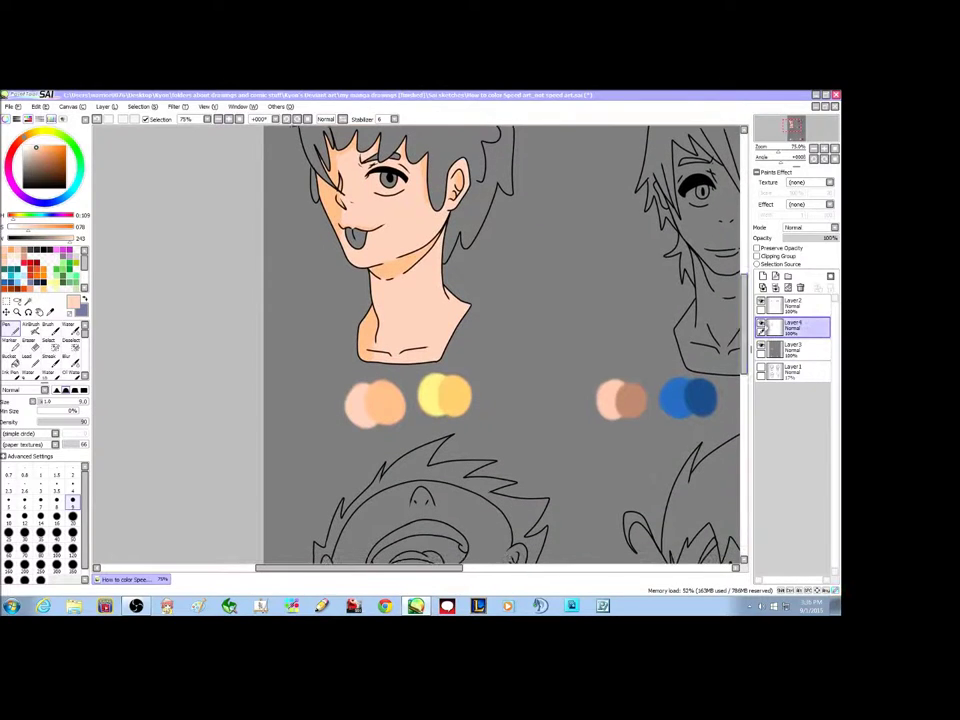
double_click(798, 325)
text(Skin)
key(Return)
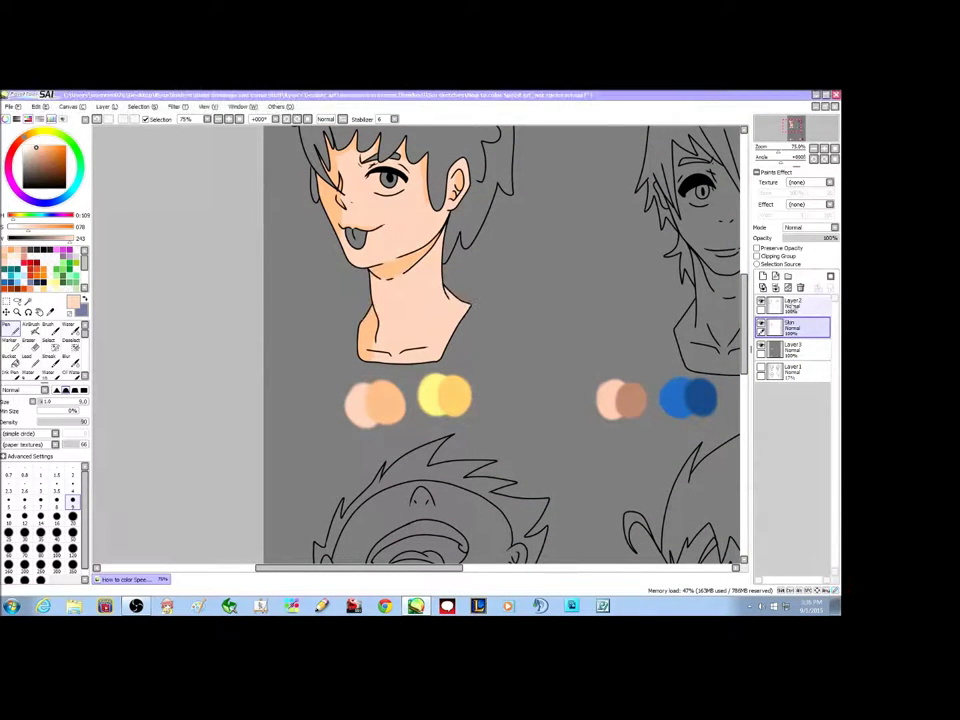
Add a new layer above Skin and name it Hair/eyes
double_click(795, 328)
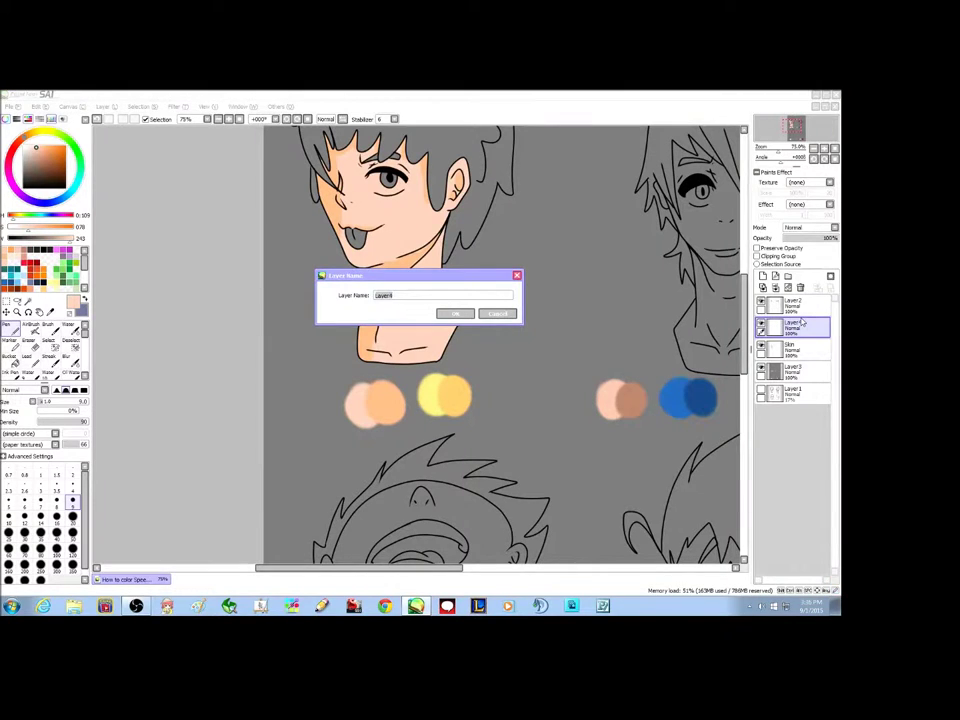
text(Ha)
key(Return)
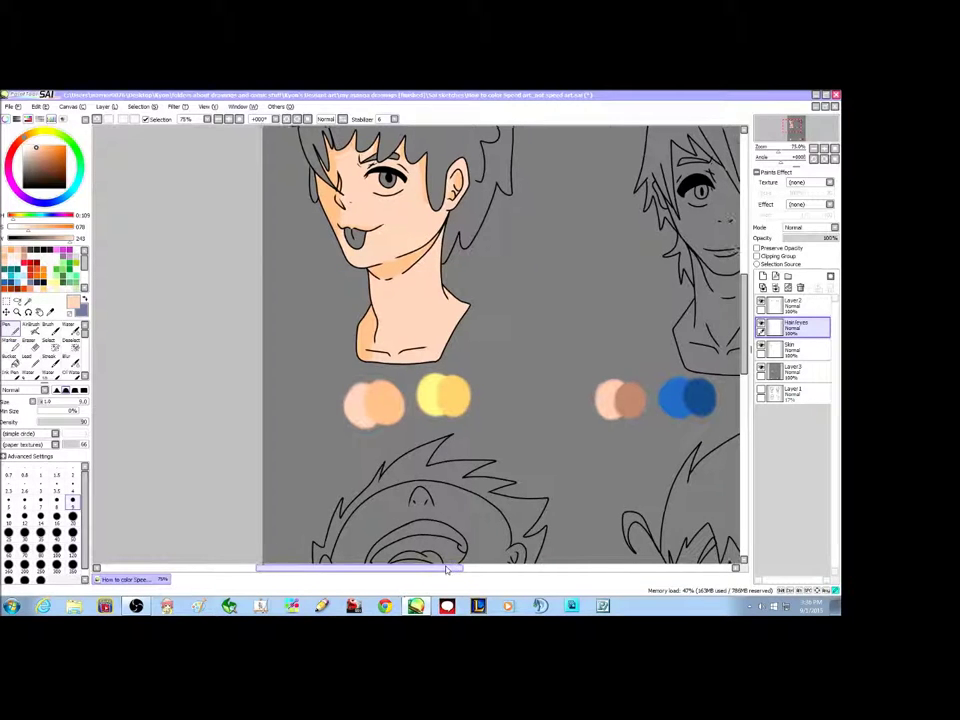
Select the upper-left head's hair and eyebrow areas from the Layer2 line art with the Magic Wand, leaving out the eye
drag(450, 568, 467, 570)
drag(747, 343, 747, 314)
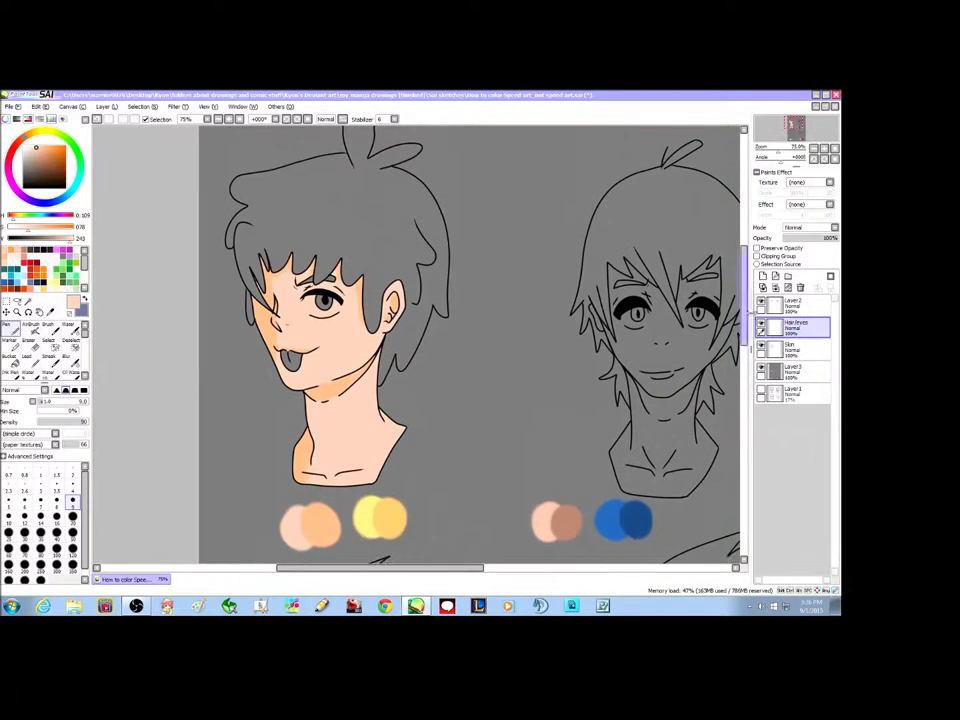
click(804, 305)
click(28, 301)
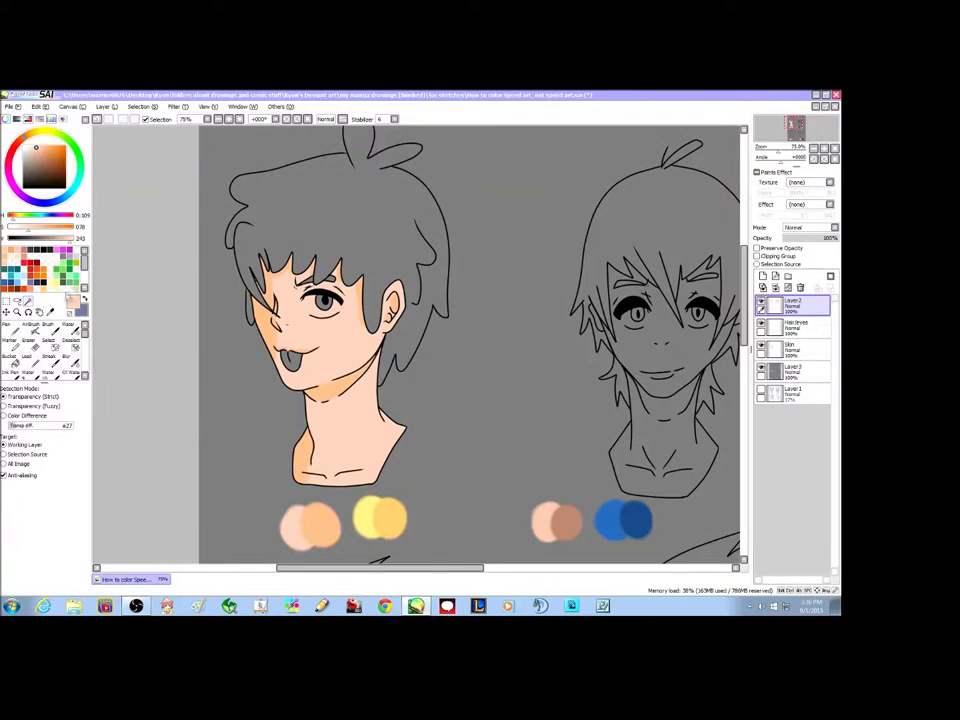
click(329, 208)
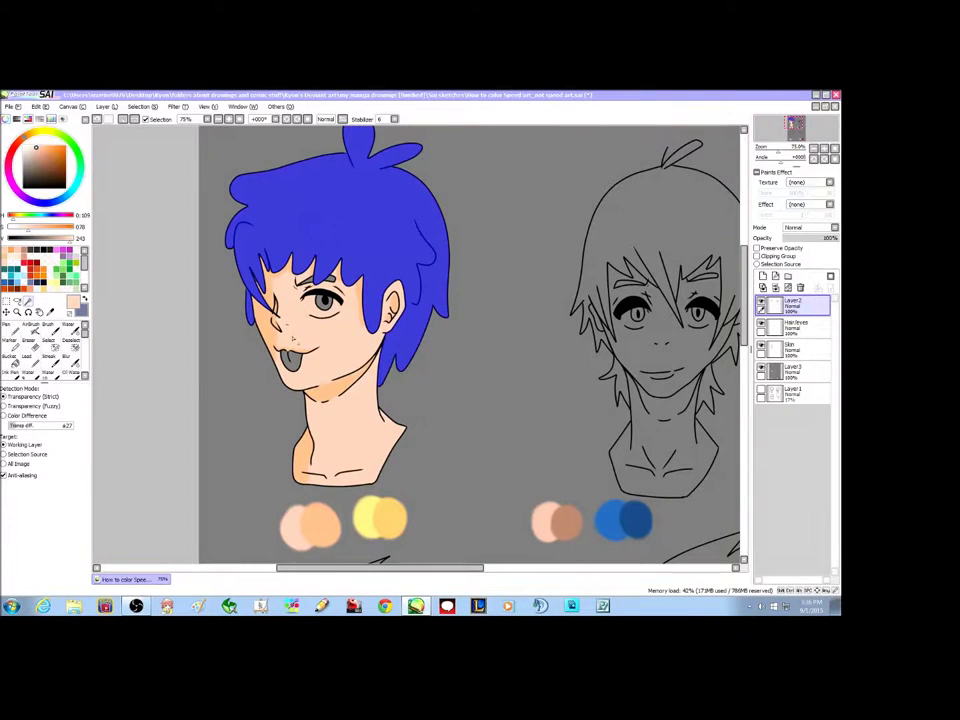
click(320, 303)
key(ctrl+z)
Fill the selected hair and eyebrows on the Hair/eyes layer with the light yellow swatch colour using the Pen at size 50
click(799, 326)
drag(746, 294, 747, 308)
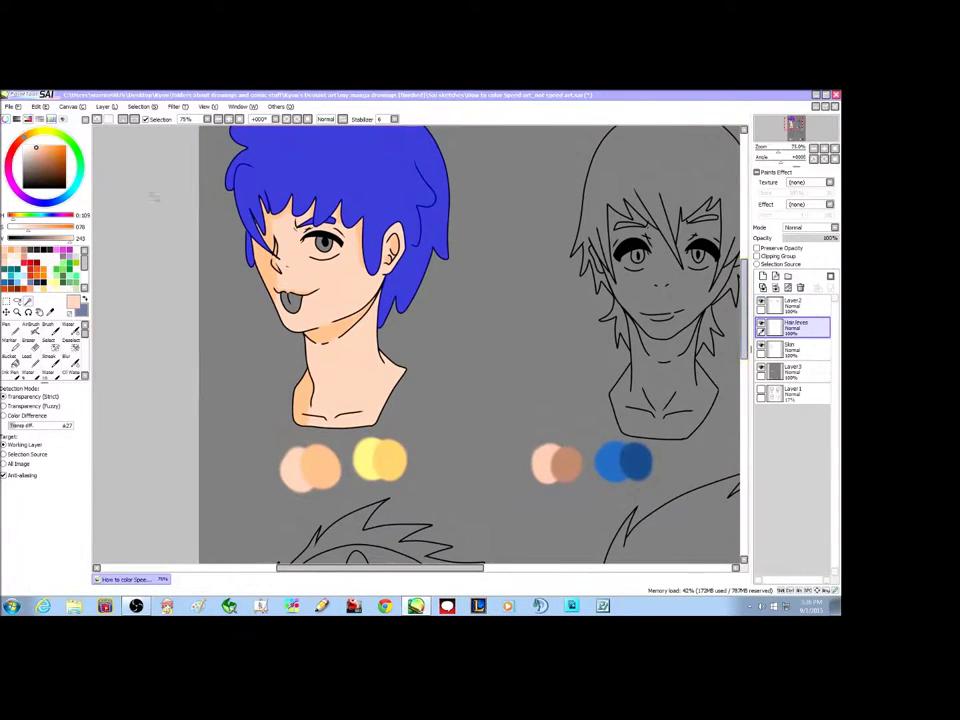
click(14, 329)
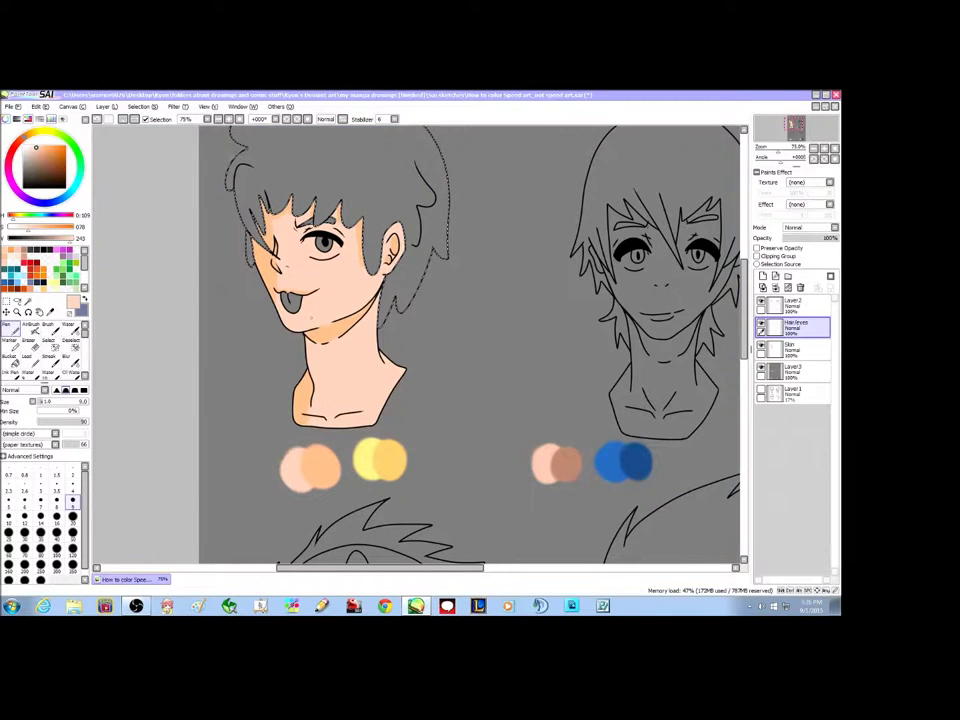
click(49, 311)
alt+click(367, 455)
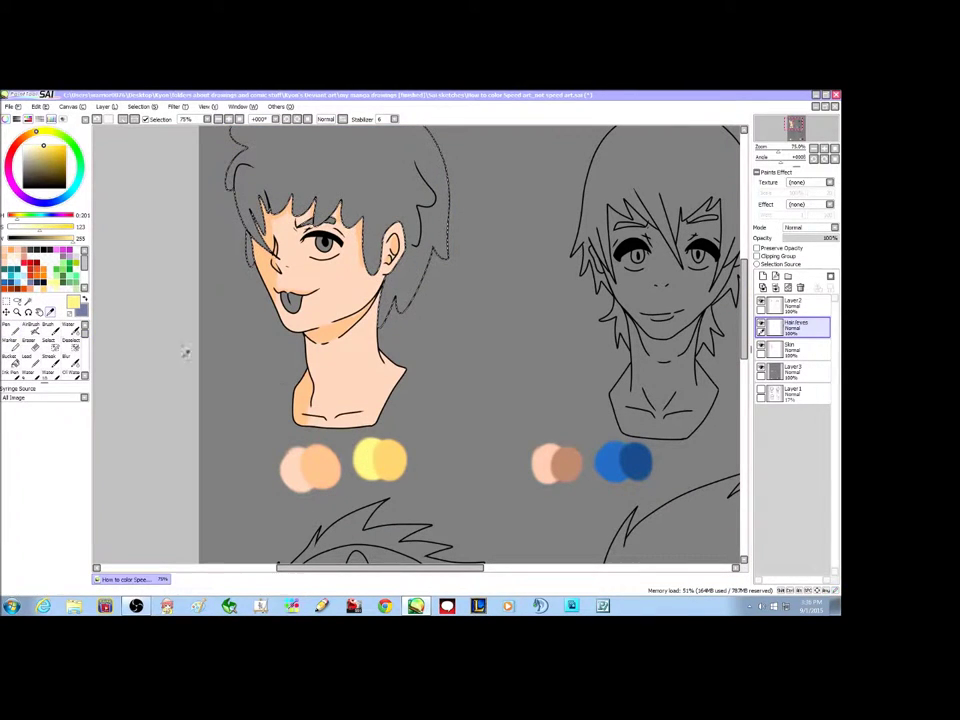
drag(745, 312, 745, 289)
click(73, 533)
mouse_move(251, 255)
mouse_down()
mouse_move(256, 328)
mouse_move(248, 283)
mouse_move(272, 254)
mouse_move(296, 252)
mouse_move(315, 300)
mouse_move(322, 225)
mouse_move(350, 310)
mouse_move(340, 274)
mouse_move(382, 330)
mouse_move(356, 160)
mouse_move(385, 390)
mouse_move(377, 251)
mouse_move(439, 152)
mouse_move(378, 272)
mouse_move(388, 392)
mouse_move(399, 350)
mouse_move(407, 388)
mouse_up()
drag(407, 272, 435, 310)
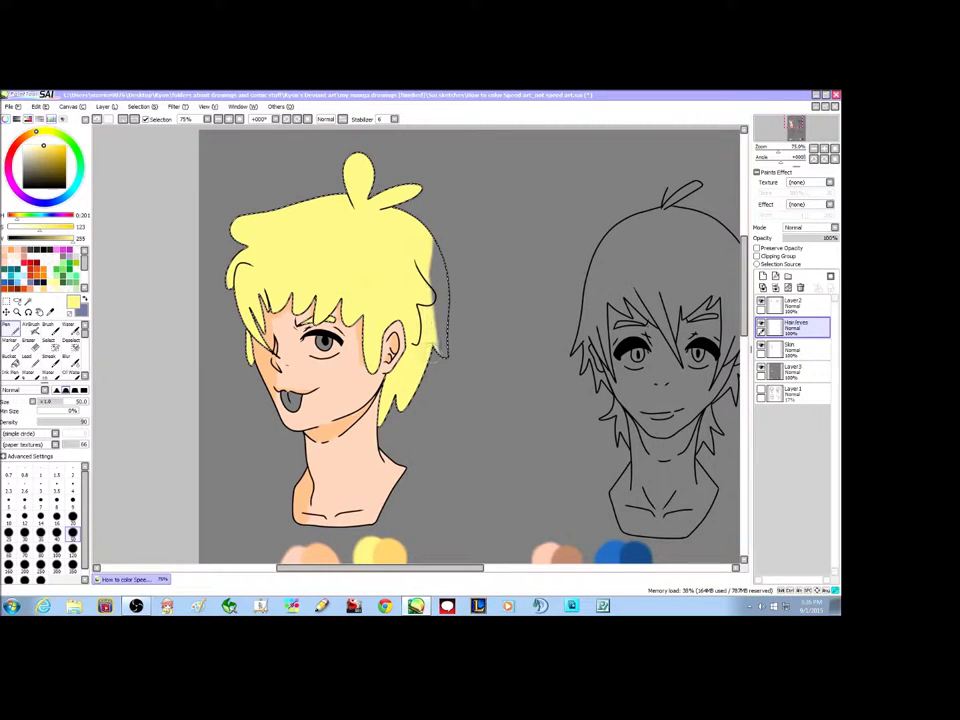
Shade the far-side locks, fringe tips, sideburn and nape hair with the darker yellow swatch colour using the Pen at size 20
click(229, 119)
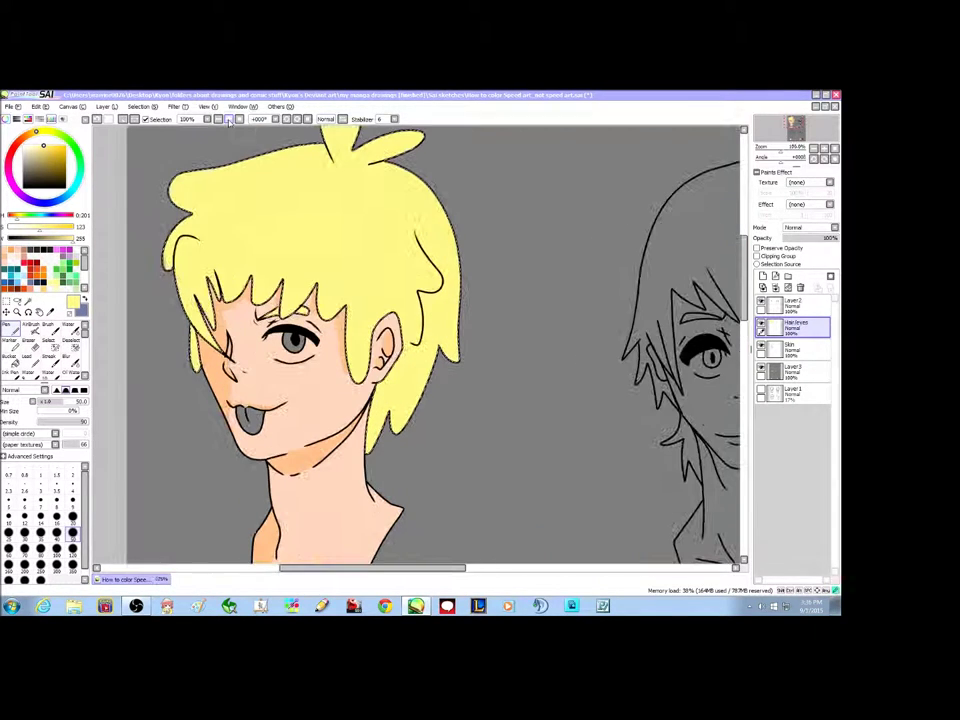
drag(744, 279, 744, 312)
click(51, 313)
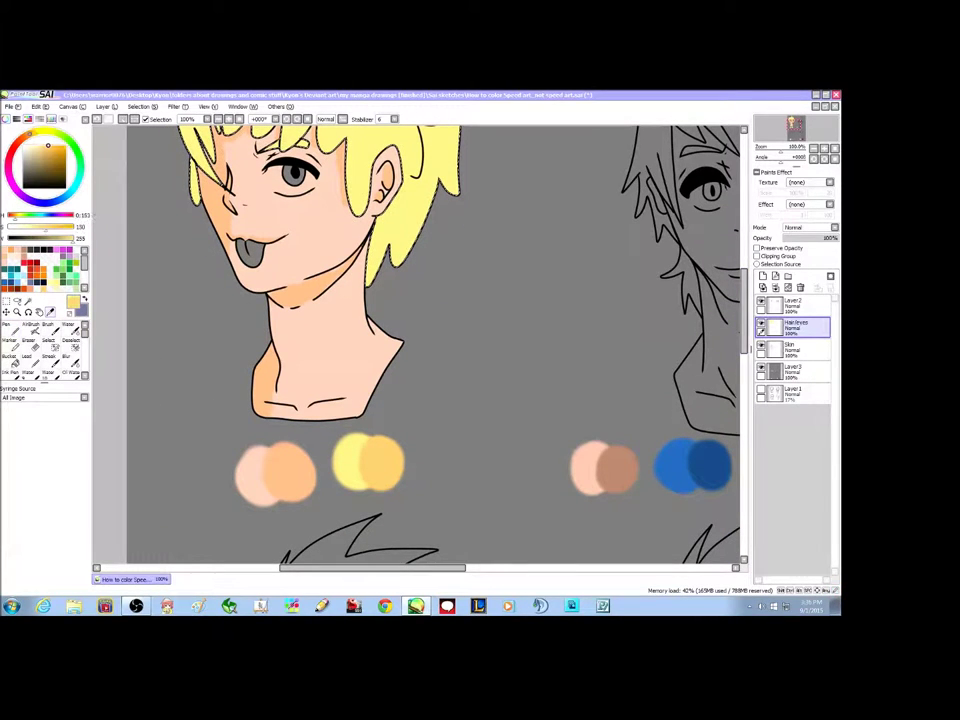
scroll(368, 440, up, 2)
key(n)
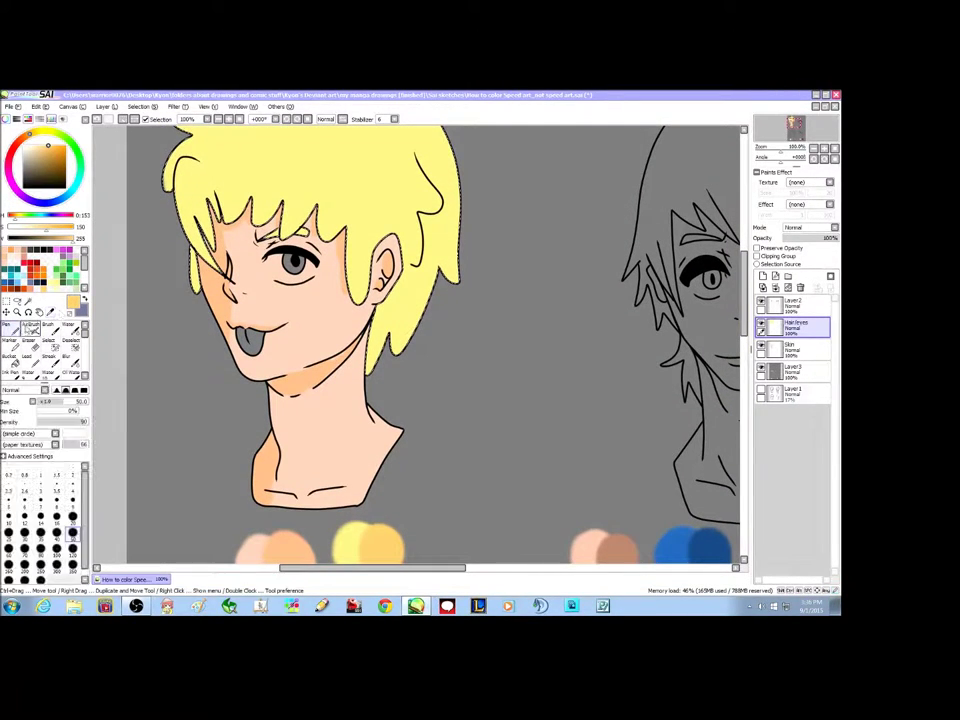
click(73, 518)
drag(166, 166, 168, 186)
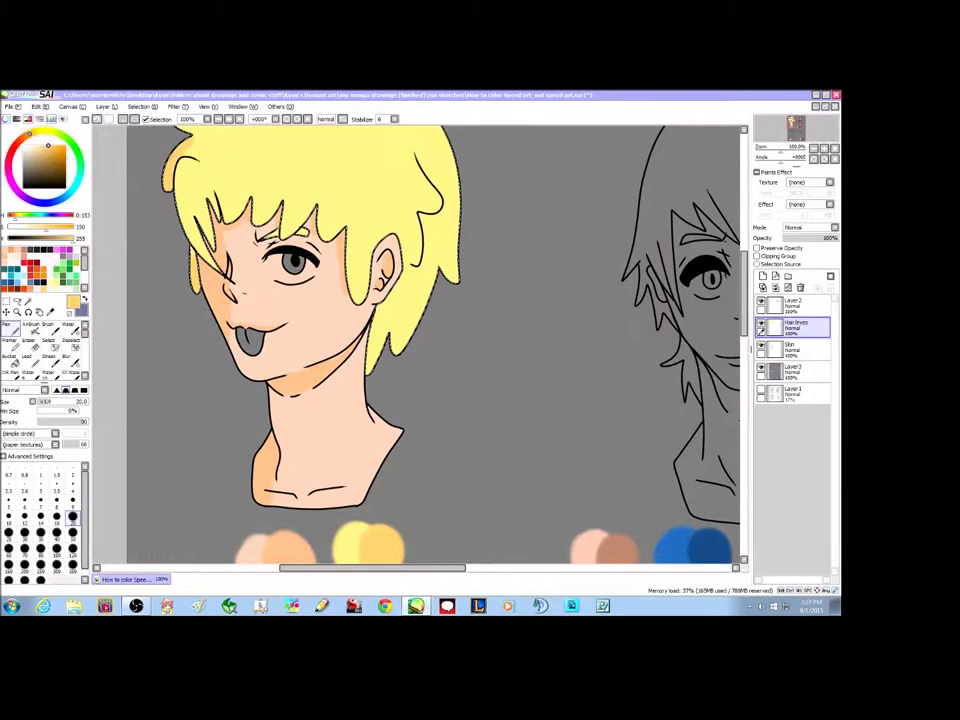
scroll(435, 345, up, 2)
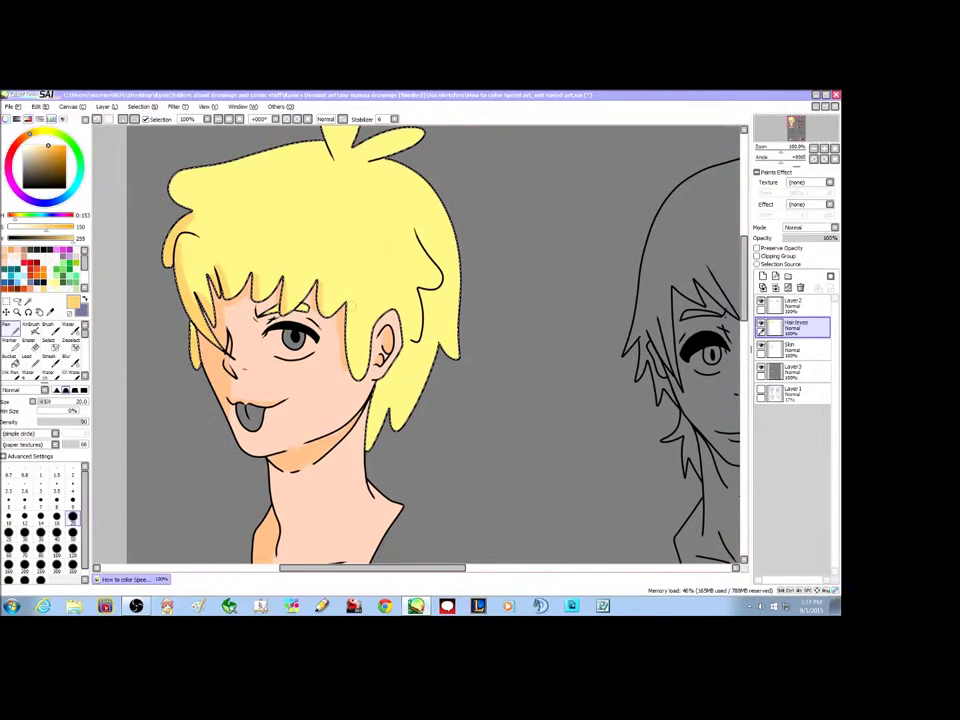
drag(349, 307, 368, 444)
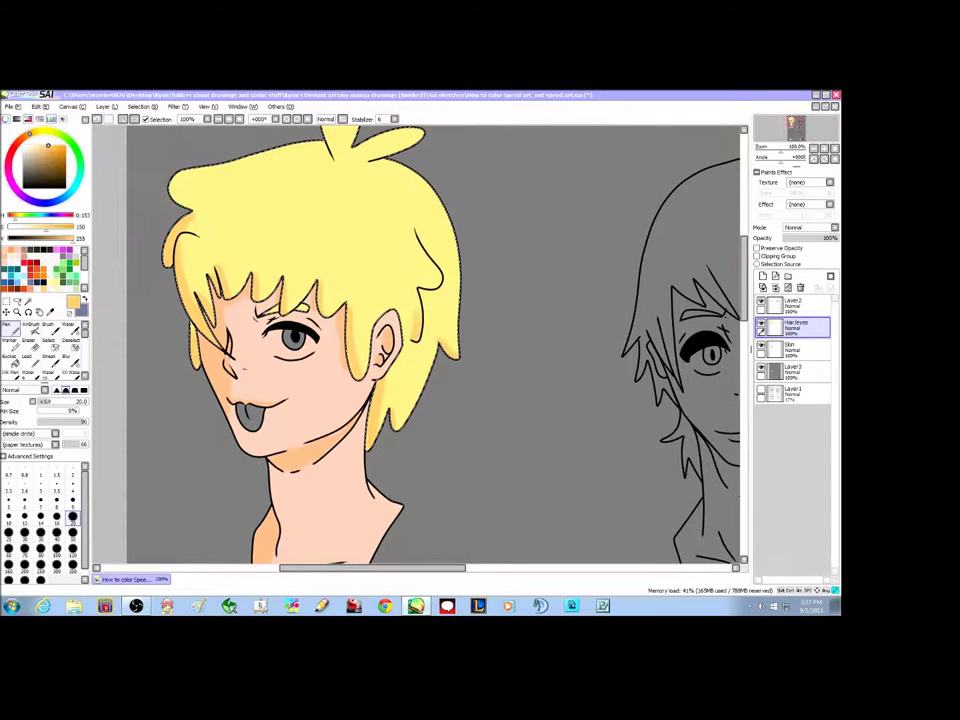
Shade along the curved strand line behind the ear with the Pen reduced to size 9
key(bracketleft)
key(bracketleft)
key(bracketleft)
key(bracketleft)
key(bracketleft)
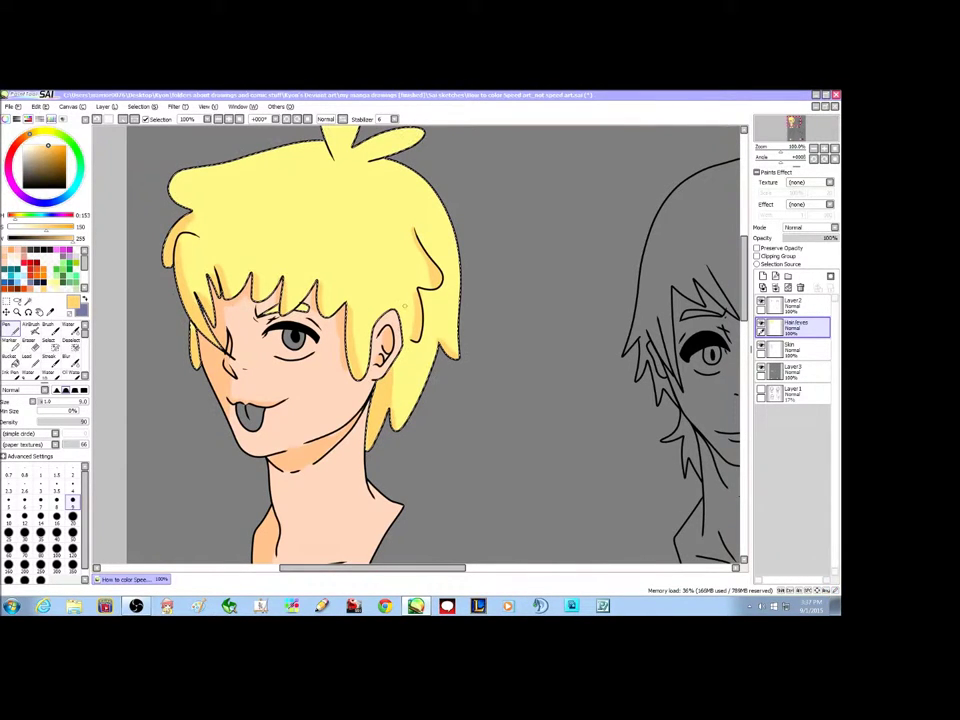
Shade the two tufts on top of the head and the crown's edge with the Pen at size 20
scroll(564, 225, up, 2)
click(72, 516)
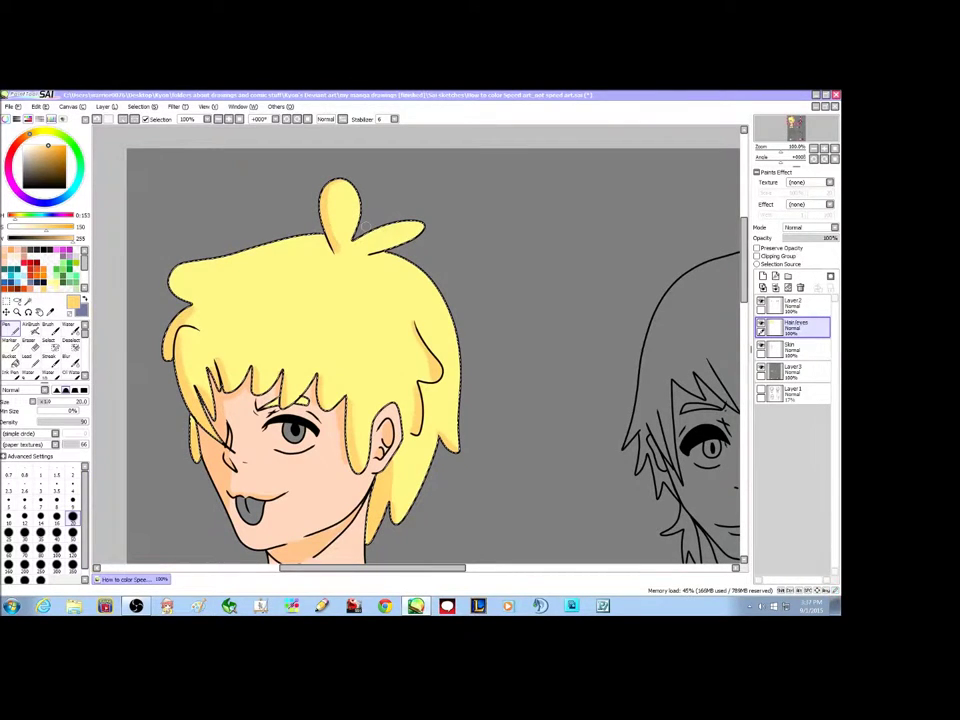
drag(381, 245, 414, 222)
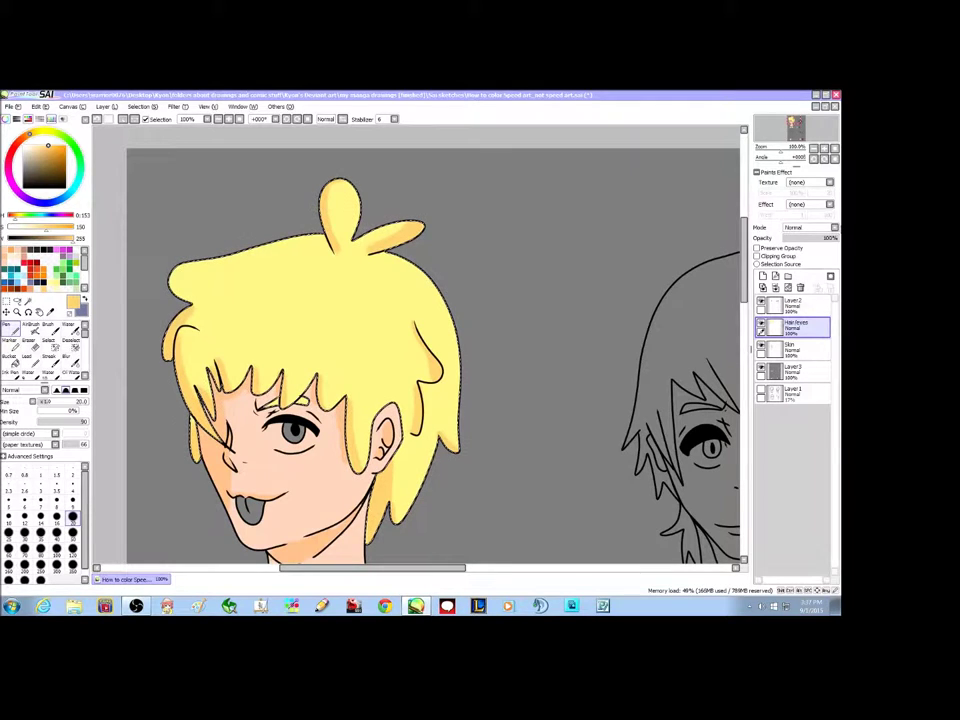
scroll(570, 190, down, 3)
scroll(570, 190, up, 3)
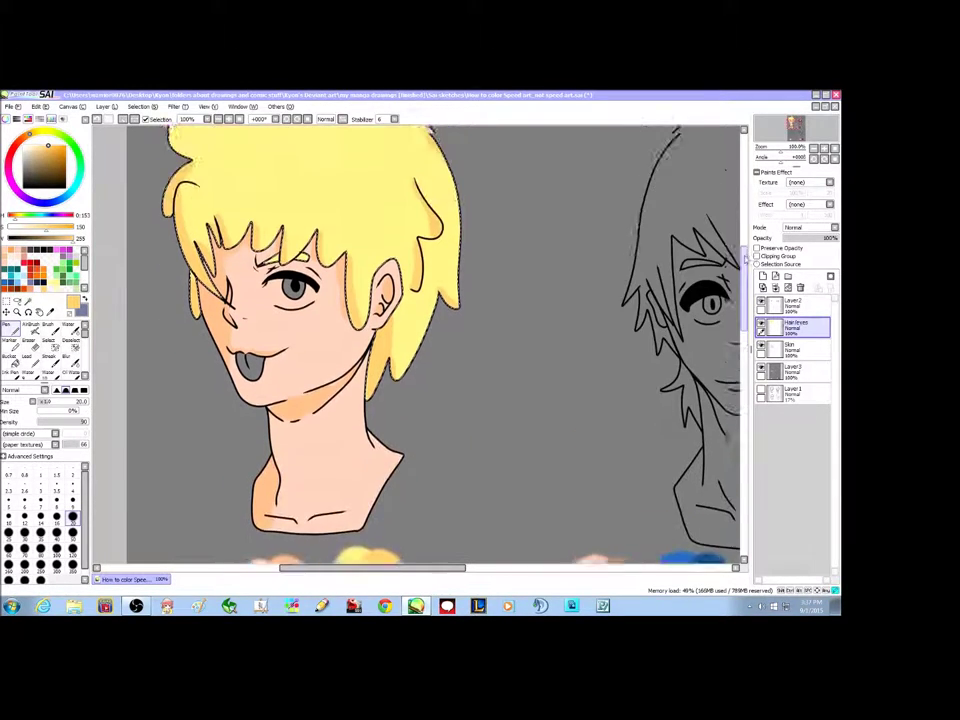
scroll(400, 338, down, 5)
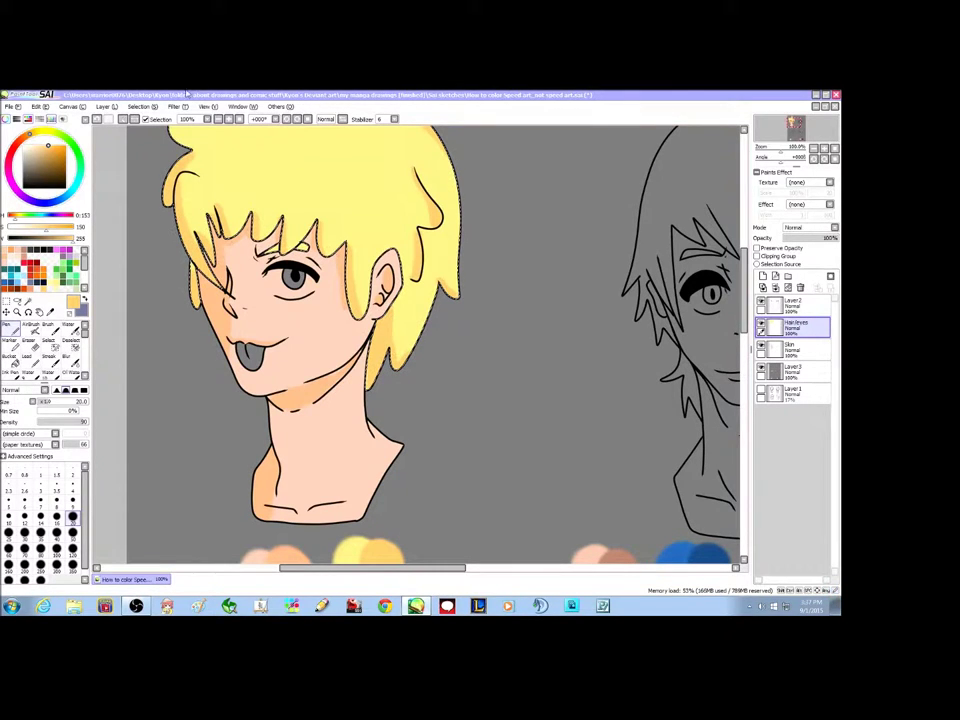
Select the iris from the Layer2 line art, colour it darker yellow on the Hair/eyes layer, and set the Pen size to 4
click(219, 120)
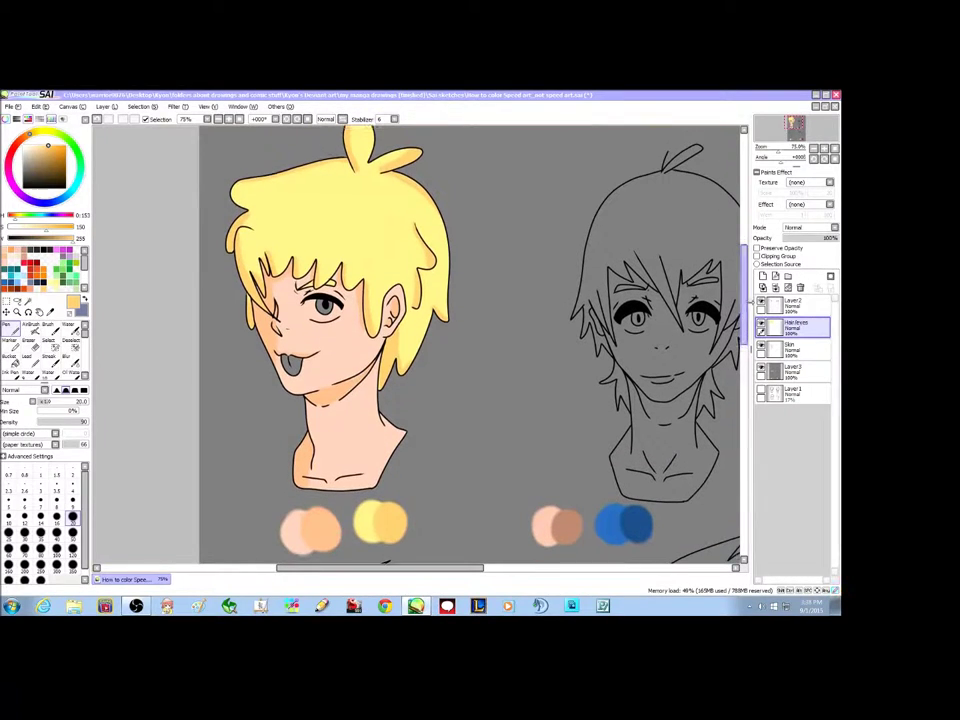
click(793, 305)
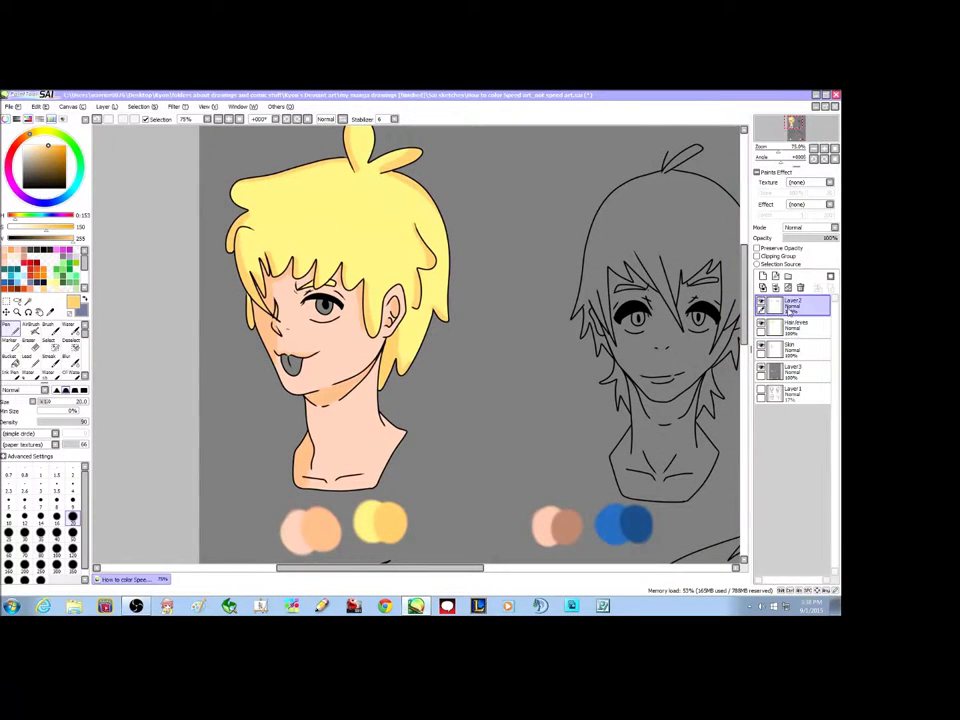
click(28, 301)
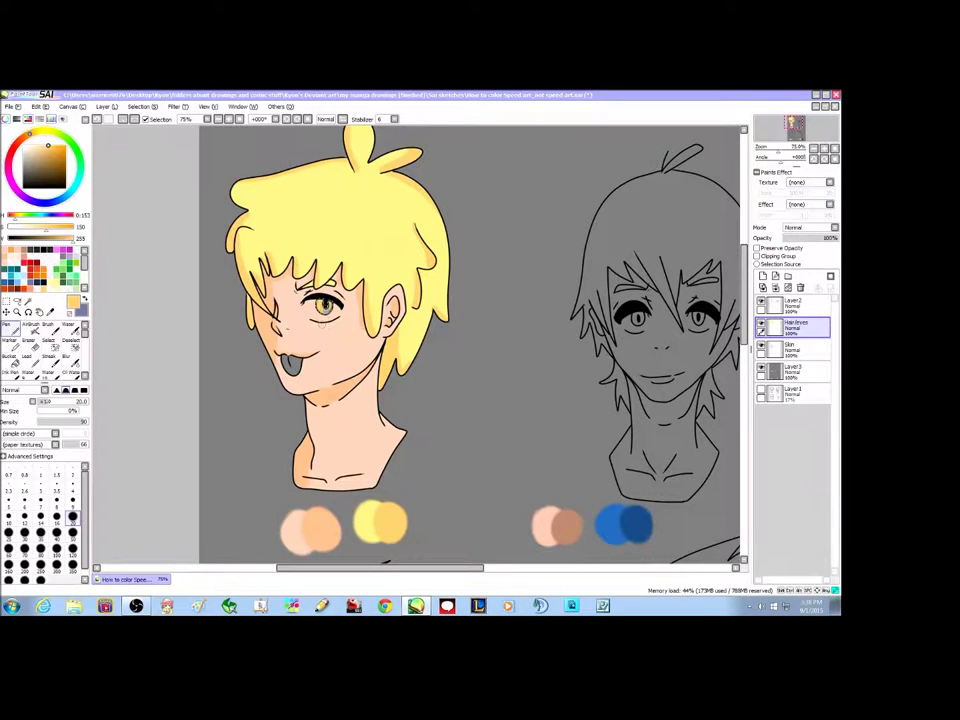
click(228, 119)
click(228, 119)
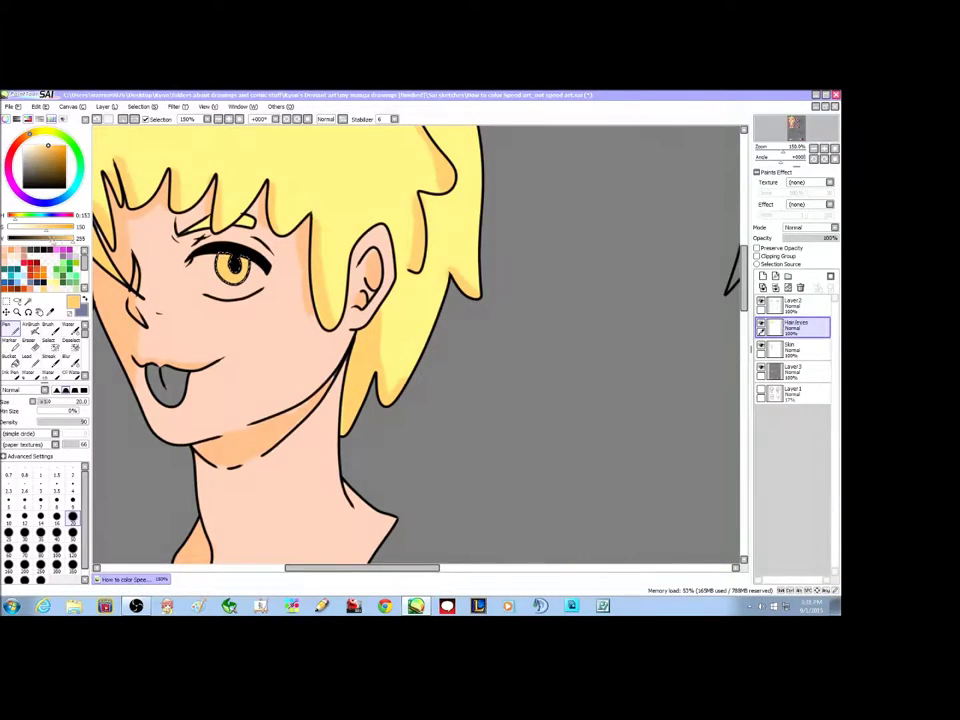
click(72, 485)
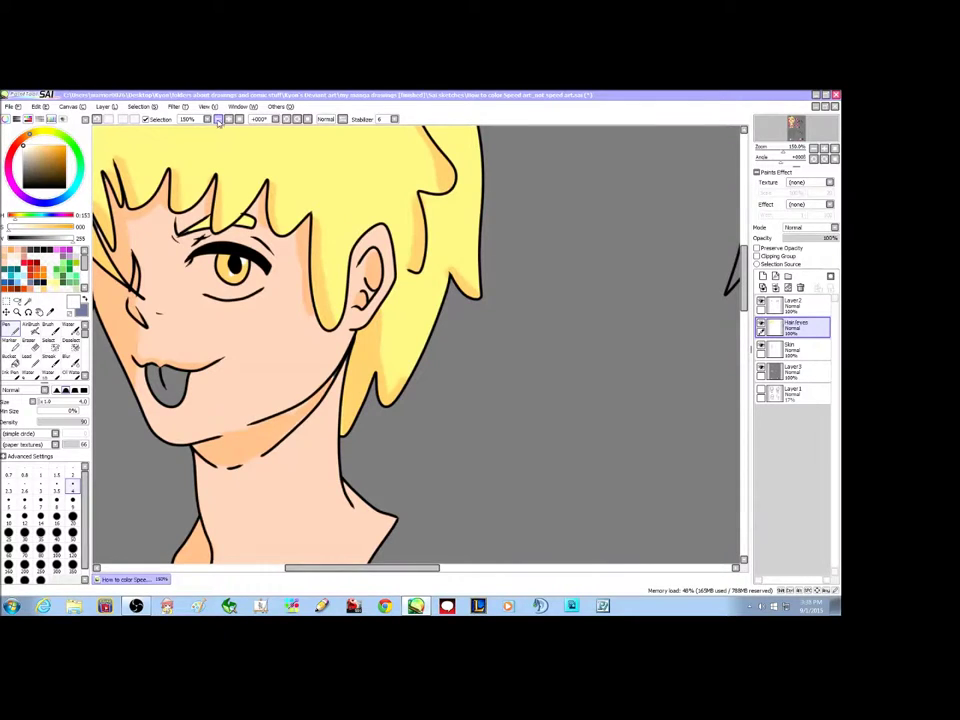
Paint the white of the blond head's eye on the Skin layer with the Pen at size 9
click(219, 120)
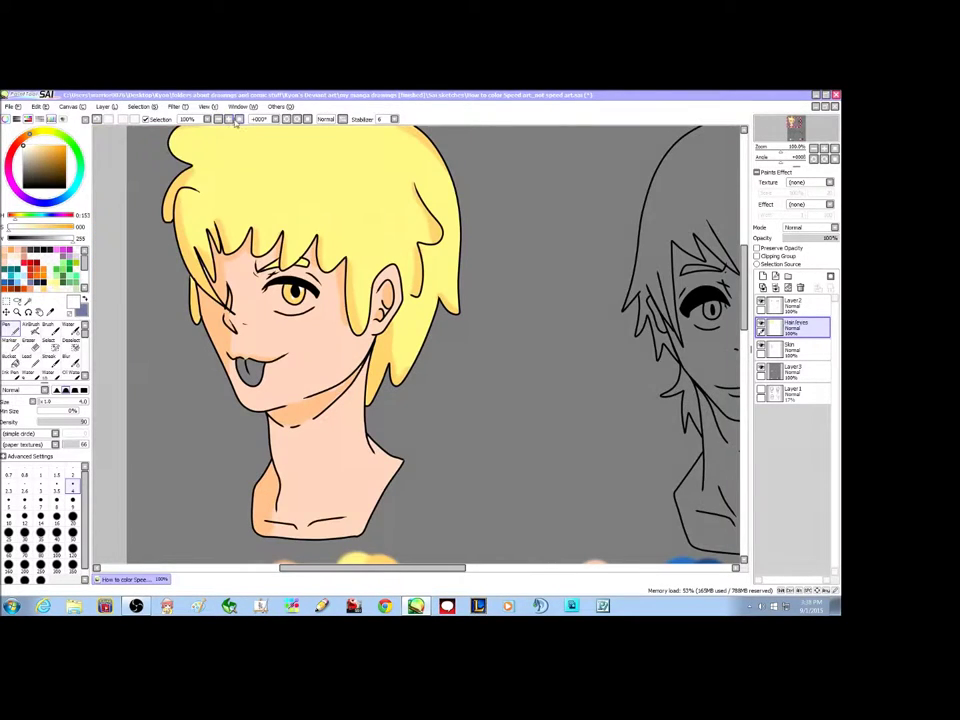
click(237, 119)
click(790, 347)
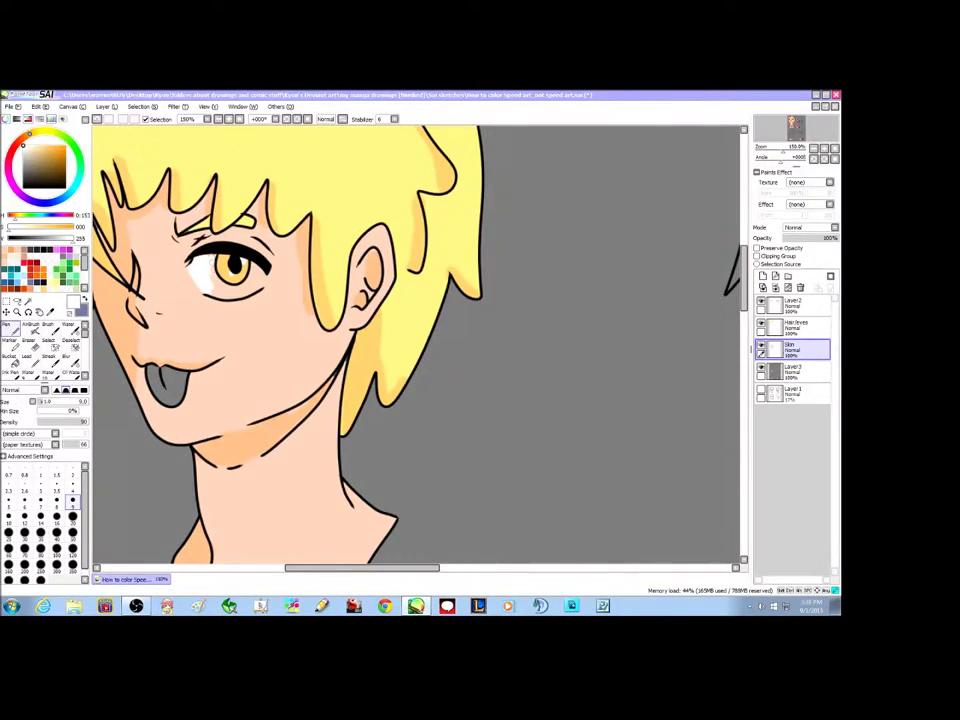
drag(213, 265, 216, 284)
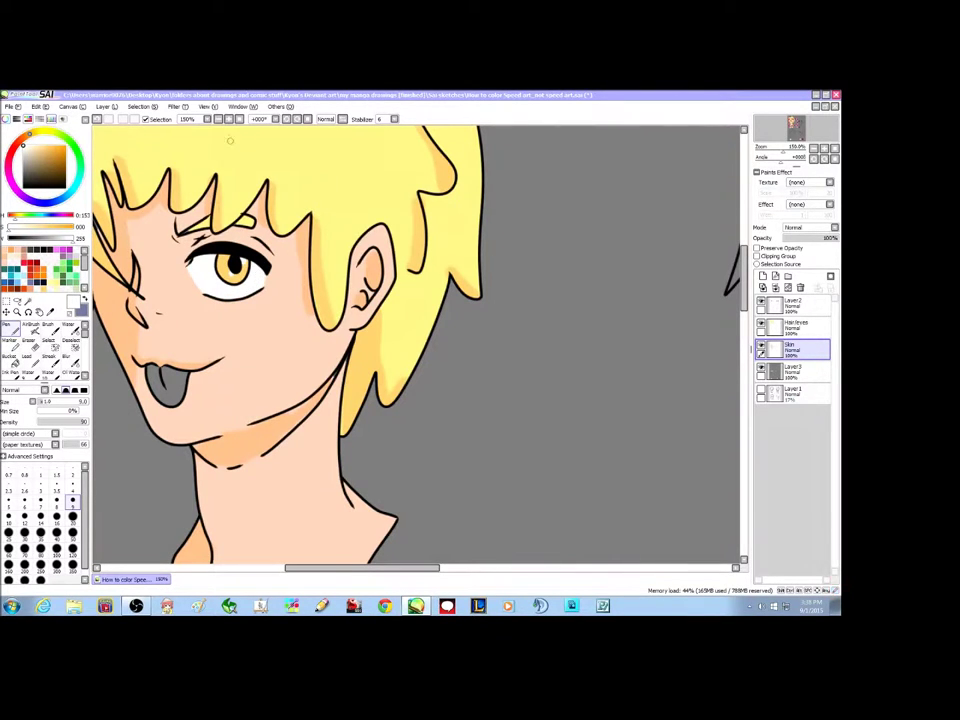
Select the face, neck and shoulders of the upper-right head from the Layer2 line art with the Magic Wand
scroll(236, 146, down, 2)
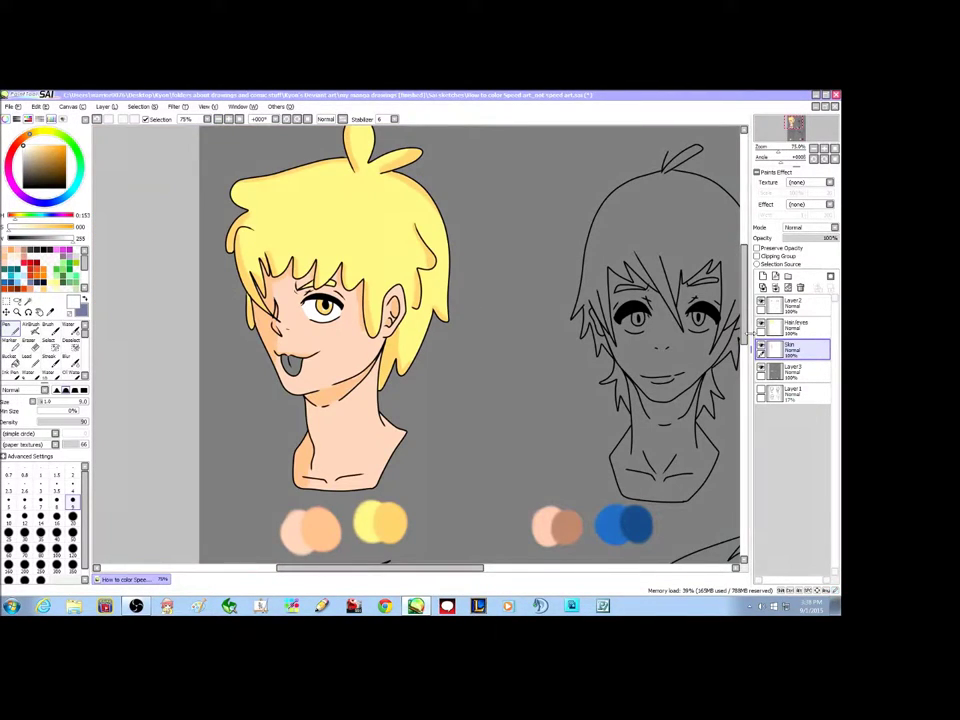
scroll(564, 260, down, 2)
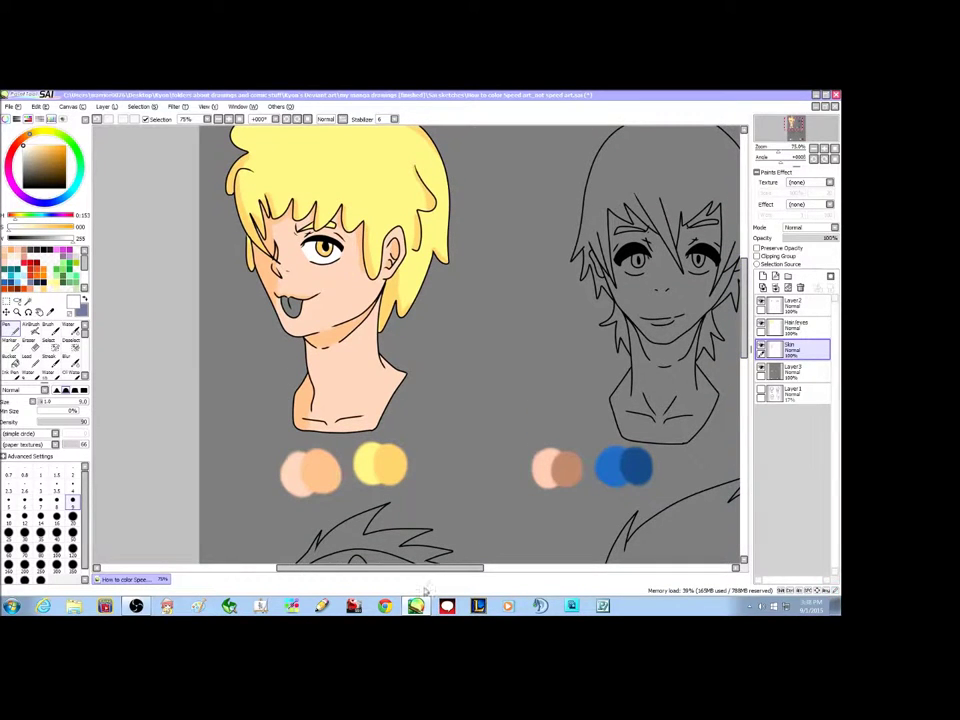
drag(432, 570, 435, 570)
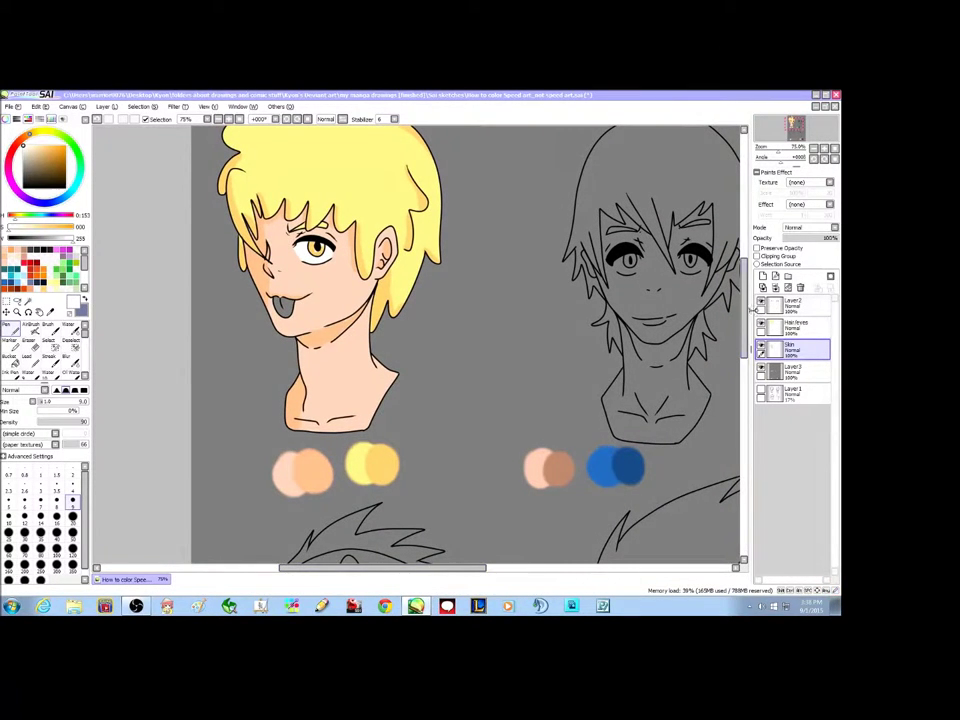
scroll(465, 345, up, 2)
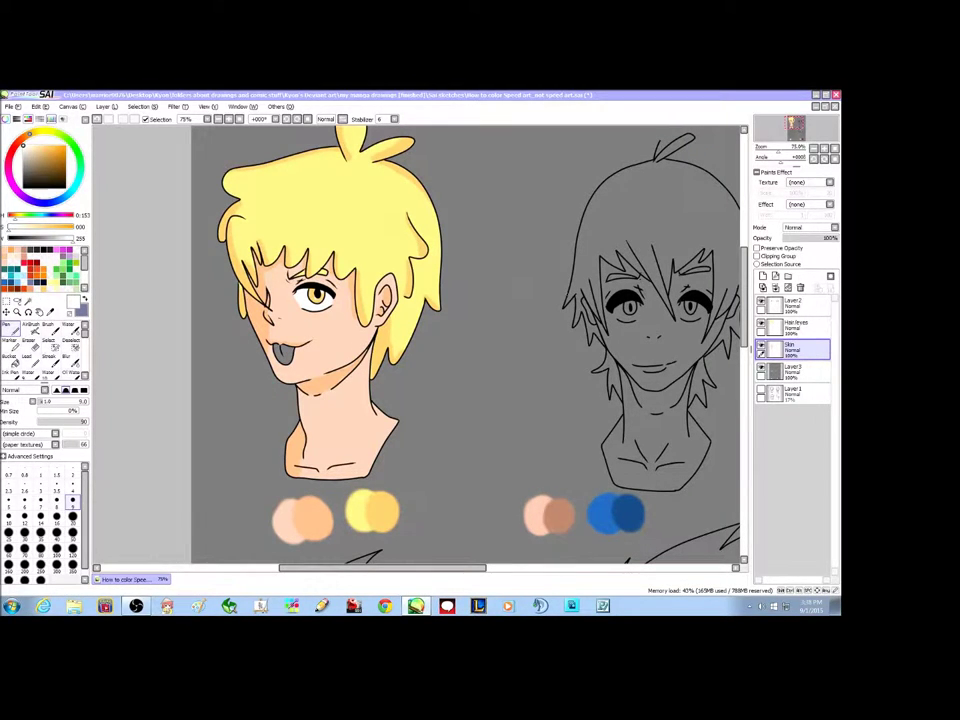
drag(400, 572, 465, 568)
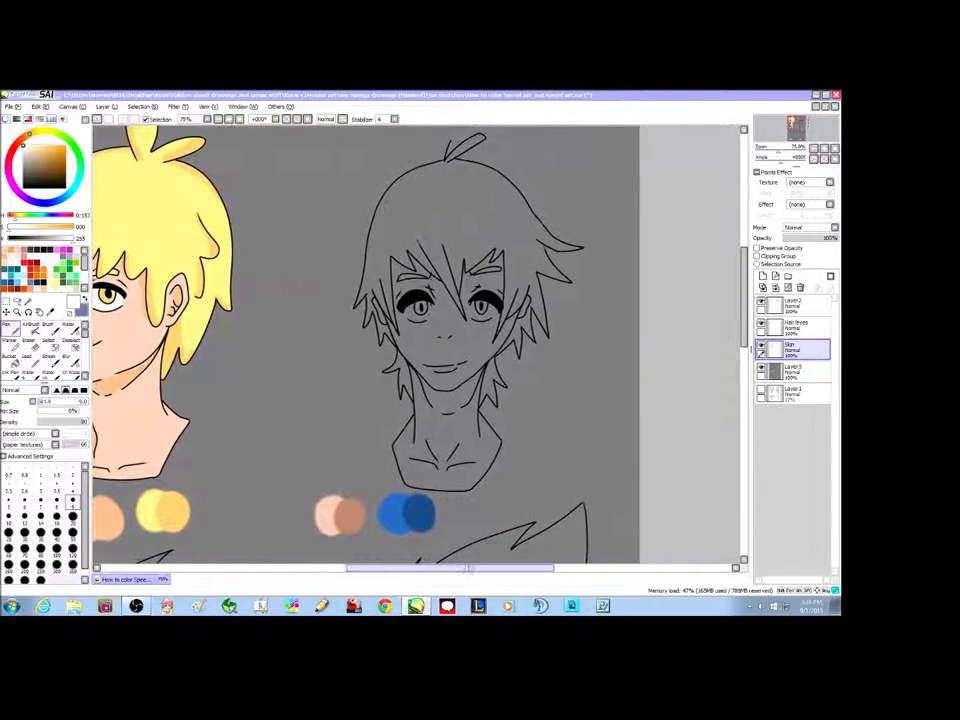
click(795, 304)
click(27, 301)
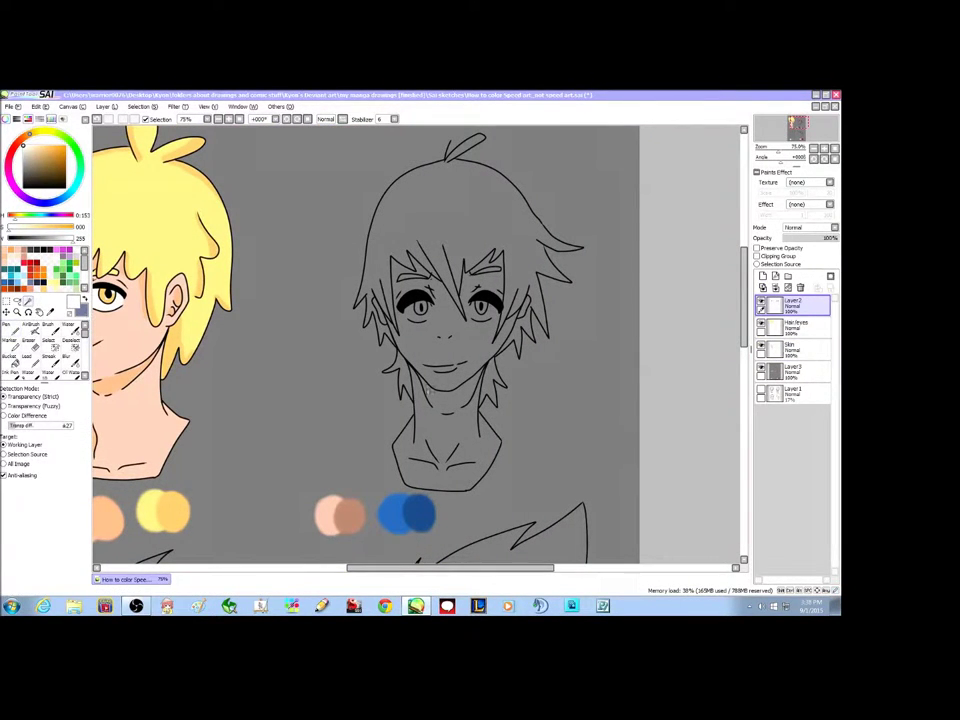
click(449, 348)
click(466, 449)
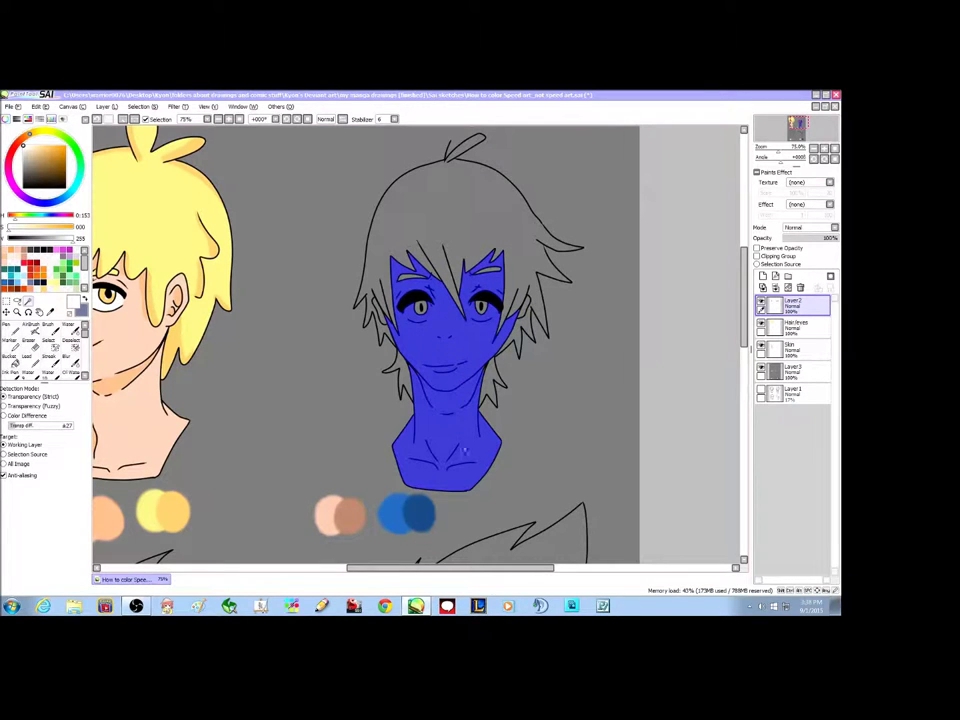
Fill the selected skin on the Skin layer with the light skin swatch colour using the Pen at size 120
click(804, 352)
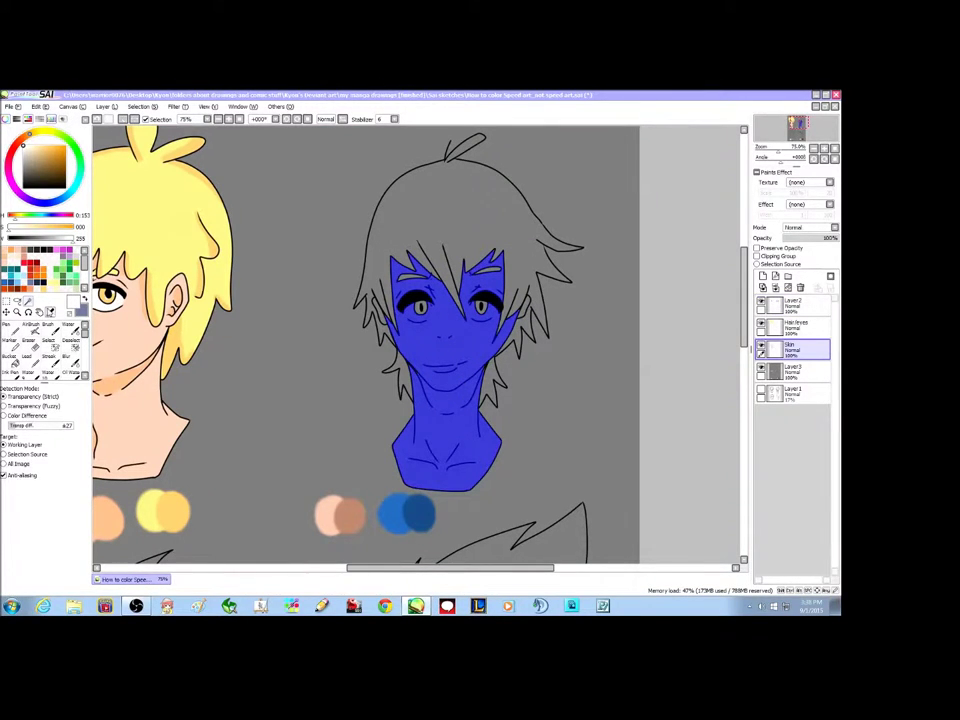
click(50, 312)
click(332, 510)
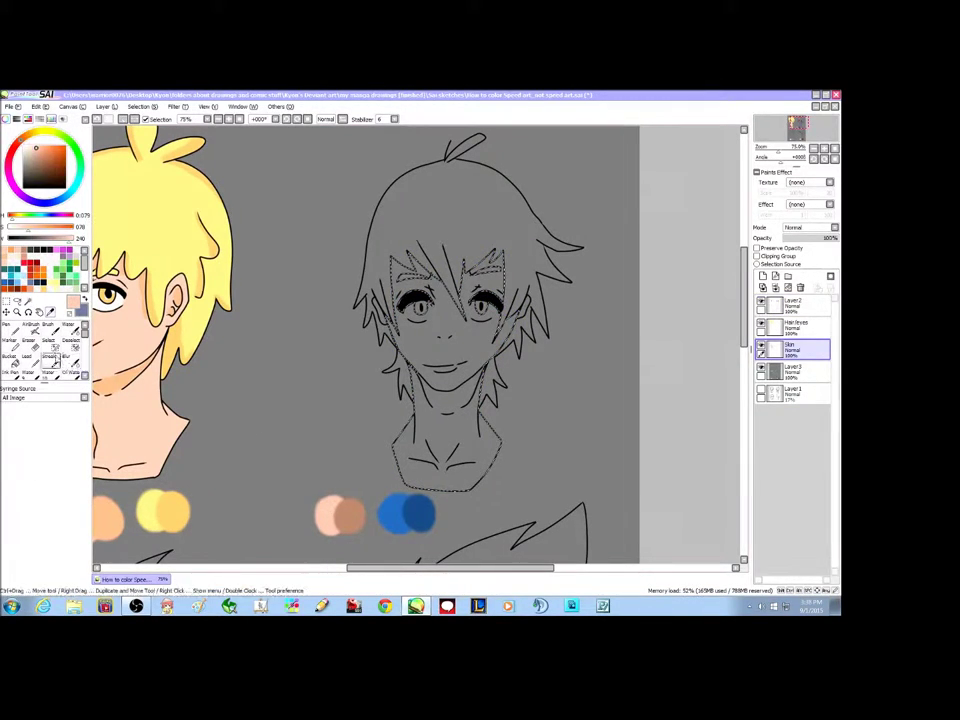
click(11, 329)
click(73, 550)
mouse_move(379, 285)
mouse_down()
mouse_move(402, 462)
mouse_move(474, 266)
mouse_move(448, 462)
mouse_move(481, 458)
mouse_move(508, 330)
mouse_up()
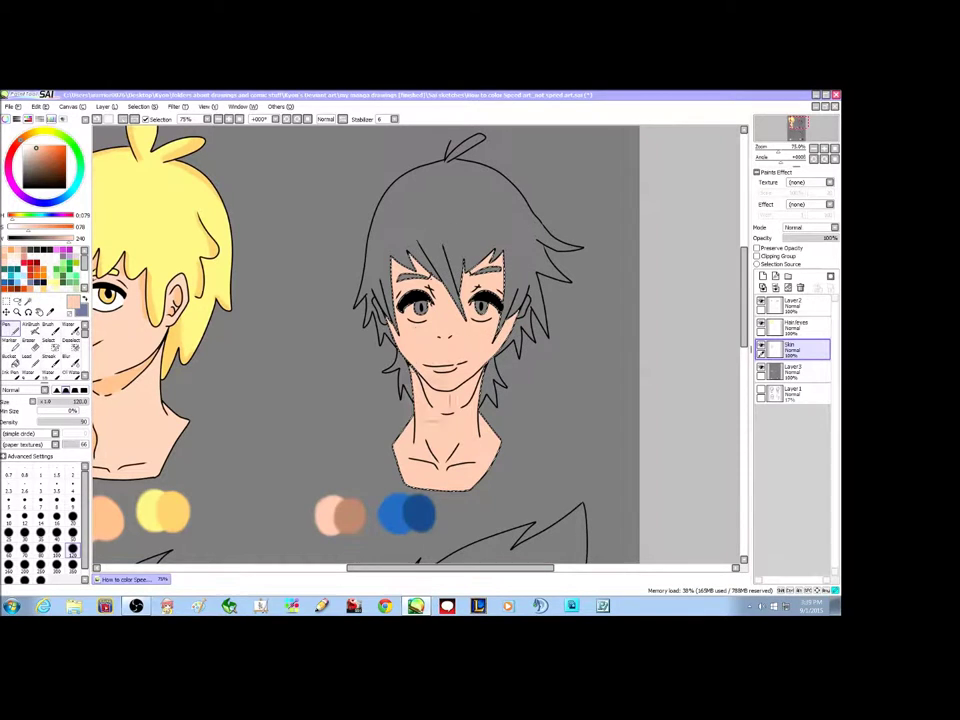
Sample the darker skin swatch colour and shade the left-hand side of the face below the hair with the Pen at size 9
click(51, 312)
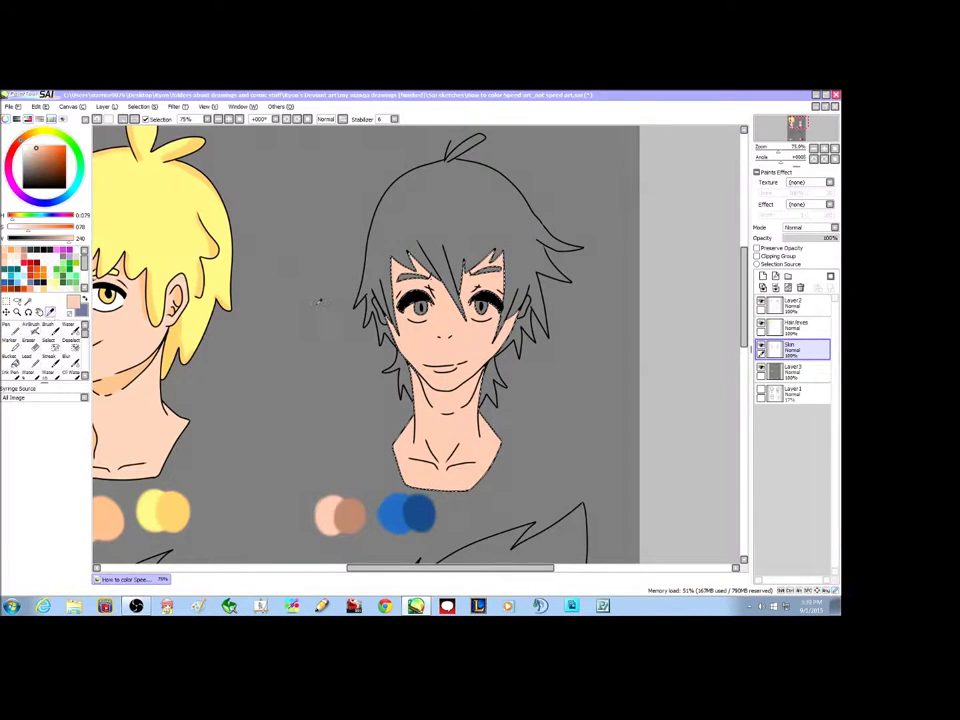
click(352, 512)
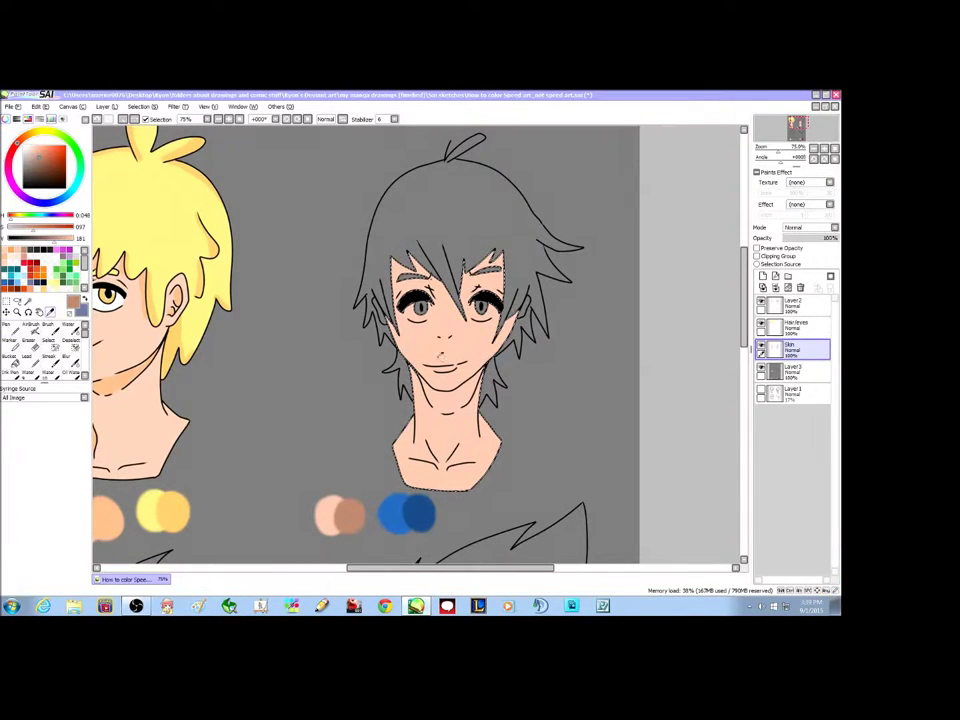
click(10, 329)
drag(408, 569, 349, 572)
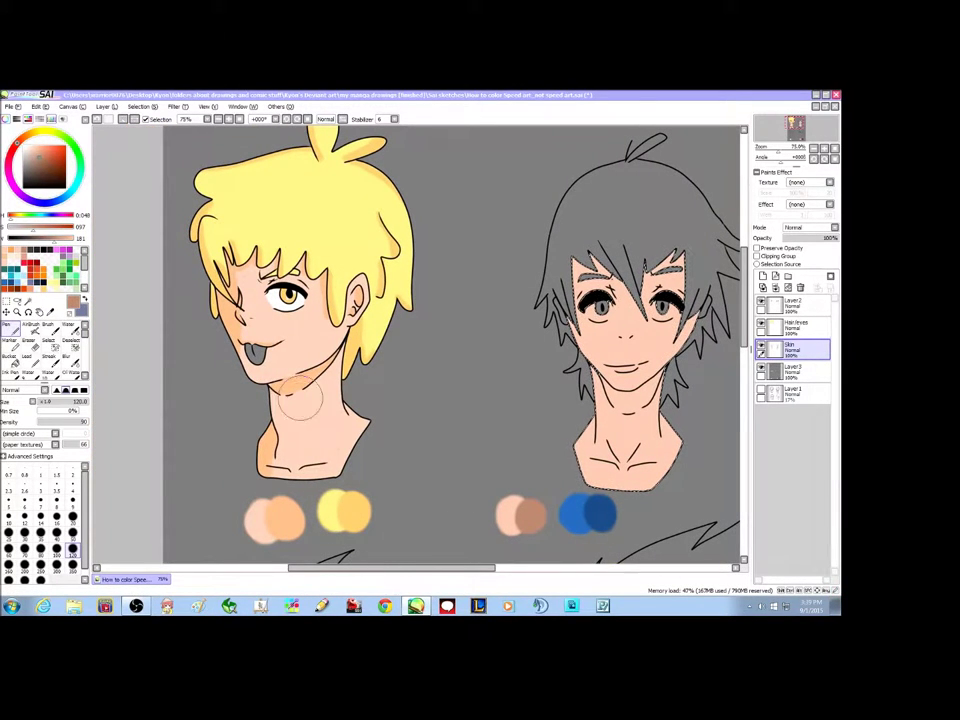
scroll(417, 550, right, 3)
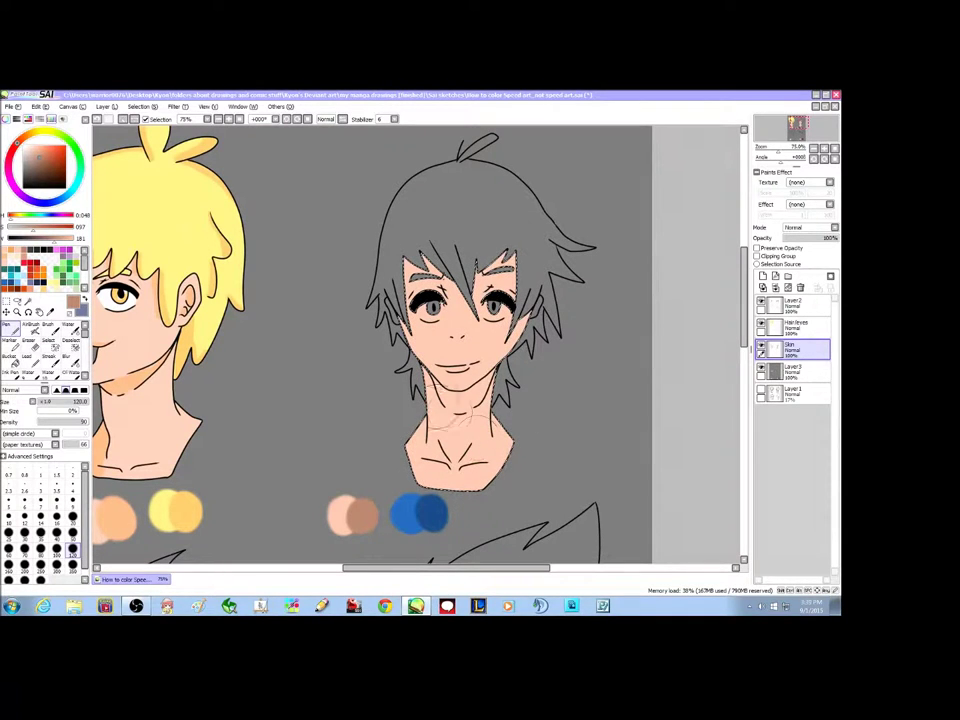
click(229, 119)
click(229, 119)
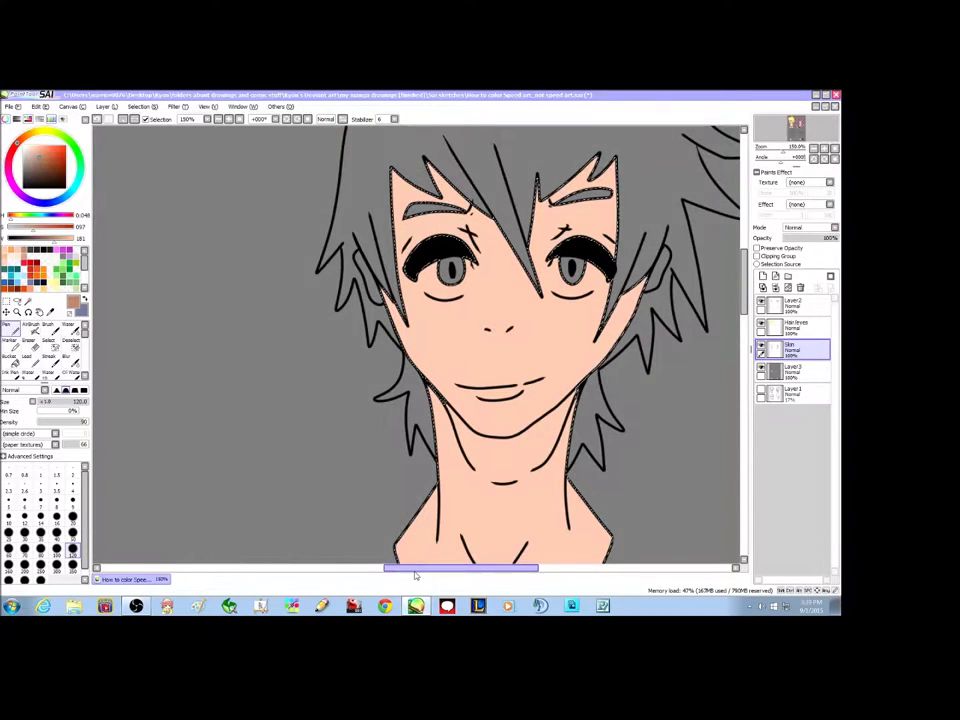
drag(392, 574, 447, 578)
click(72, 502)
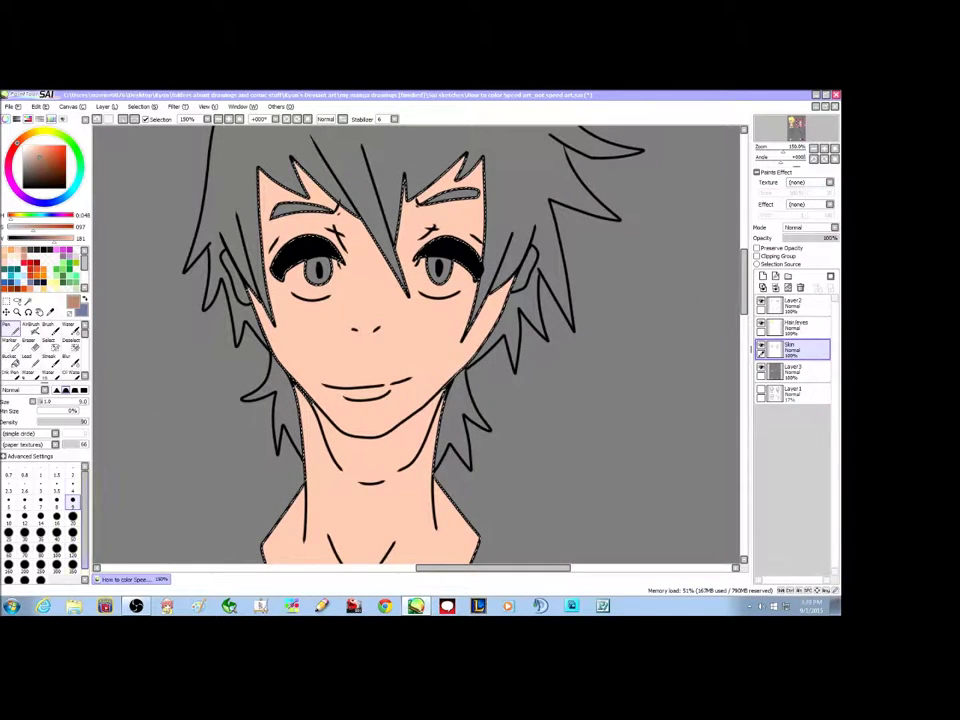
drag(249, 288, 276, 352)
drag(262, 310, 283, 363)
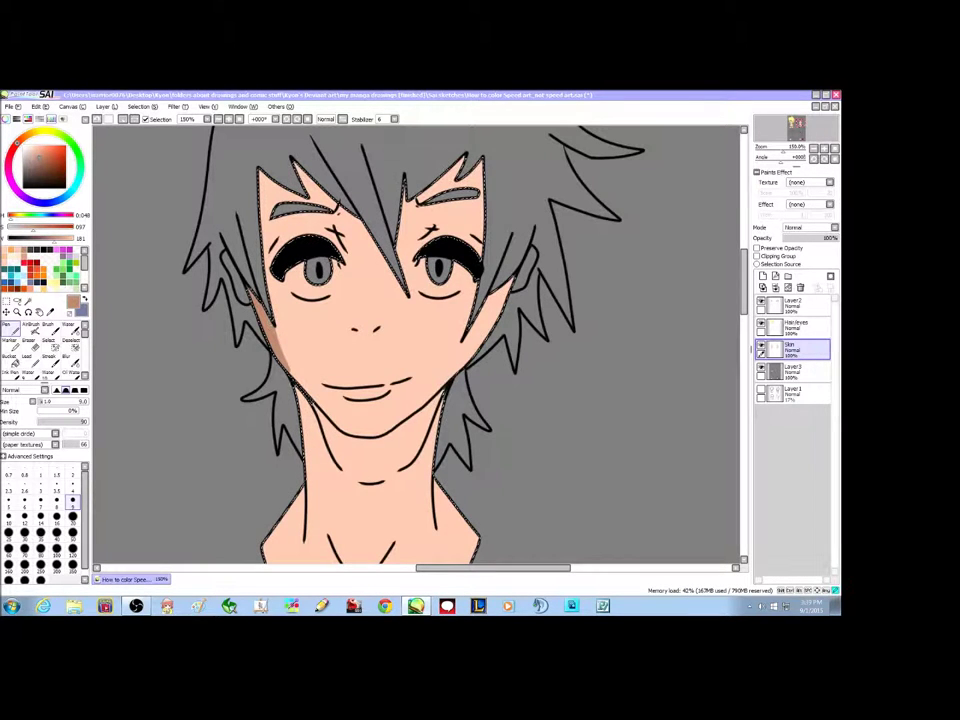
Shade the opposite cheek, the forehead skin along the fringe and the lower lip with the darker skin colour
drag(490, 295, 464, 366)
drag(498, 291, 474, 355)
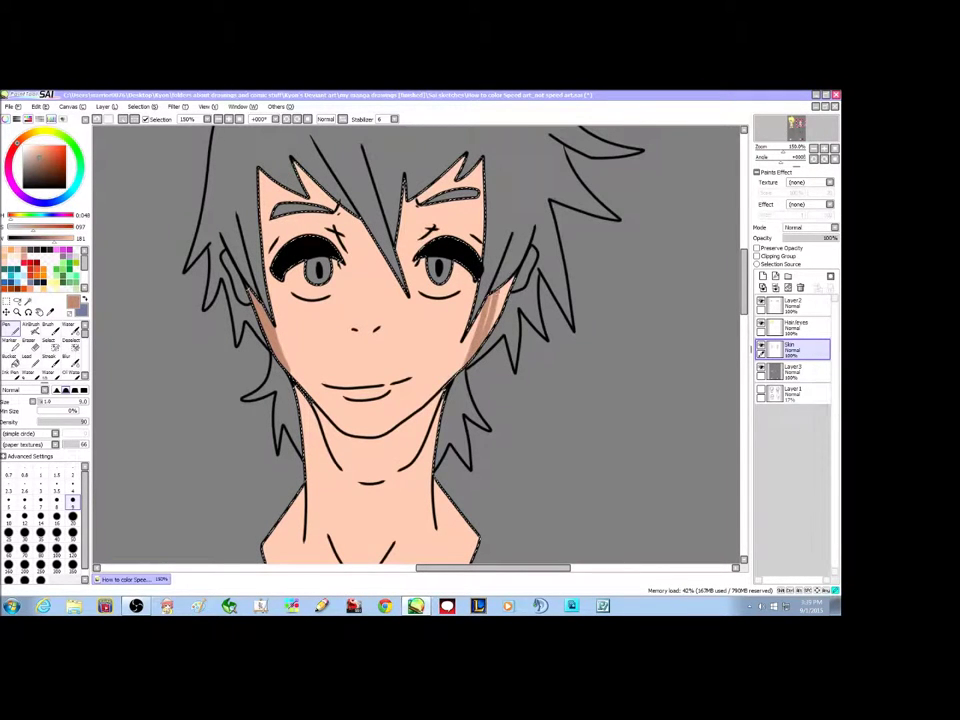
drag(505, 287, 489, 331)
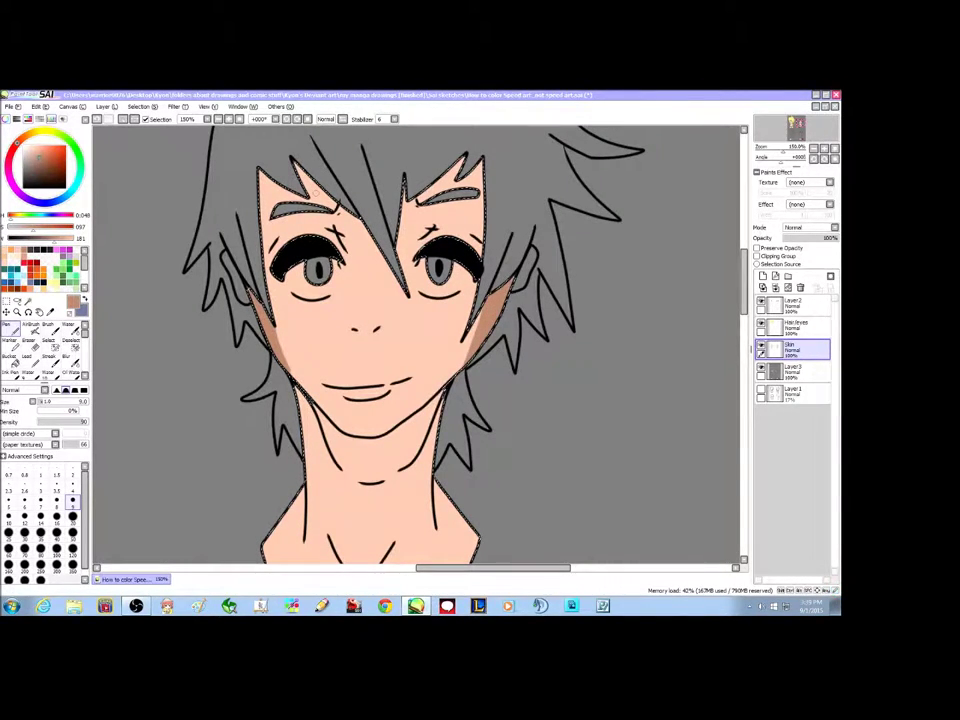
mouse_move(335, 193)
mouse_down()
mouse_move(308, 210)
mouse_move(356, 218)
mouse_move(396, 282)
mouse_move(362, 224)
mouse_up()
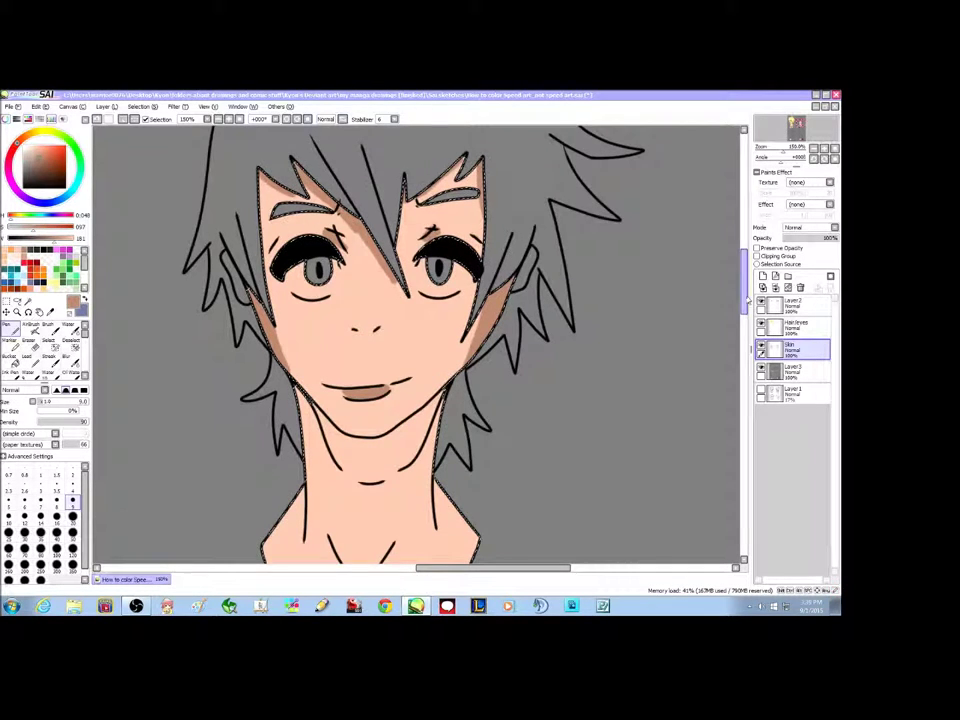
Shade the neck under the chin down to the curved throat lines with the darker skin colour
drag(746, 298, 746, 319)
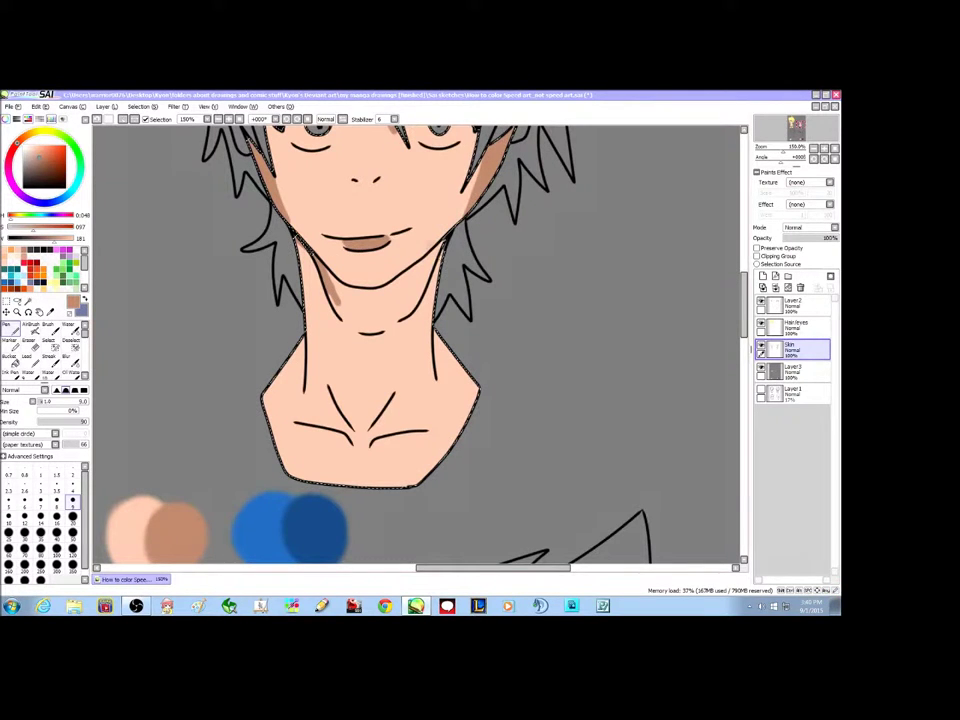
mouse_move(438, 245)
mouse_down()
mouse_move(418, 282)
mouse_move(408, 276)
mouse_move(338, 308)
mouse_move(374, 330)
mouse_move(353, 291)
mouse_move(353, 302)
mouse_move(388, 296)
mouse_up()
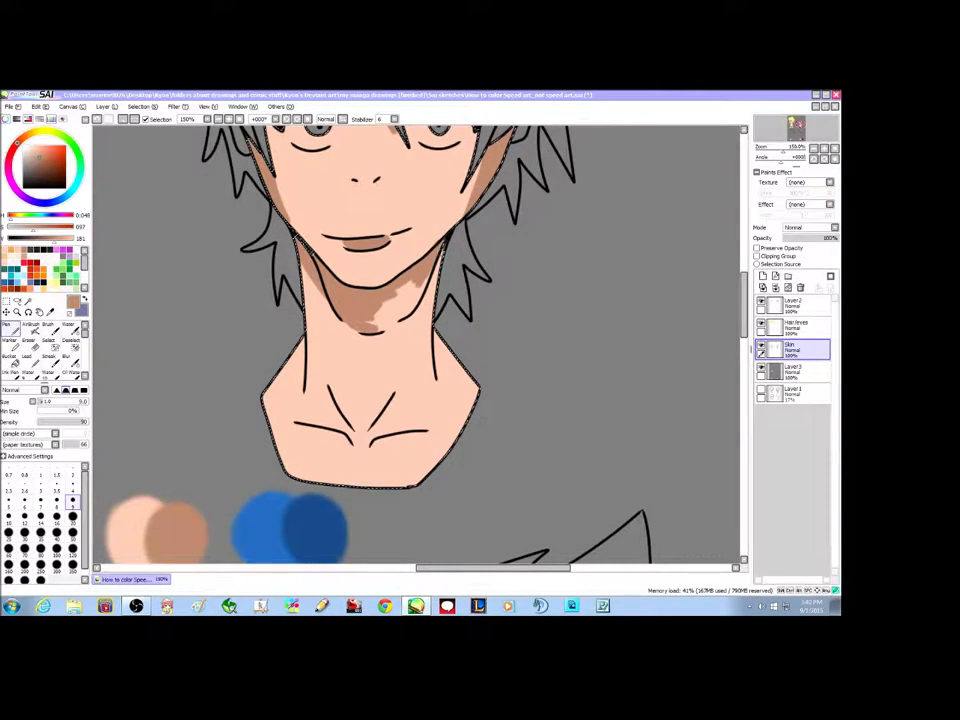
key(ctrl+z)
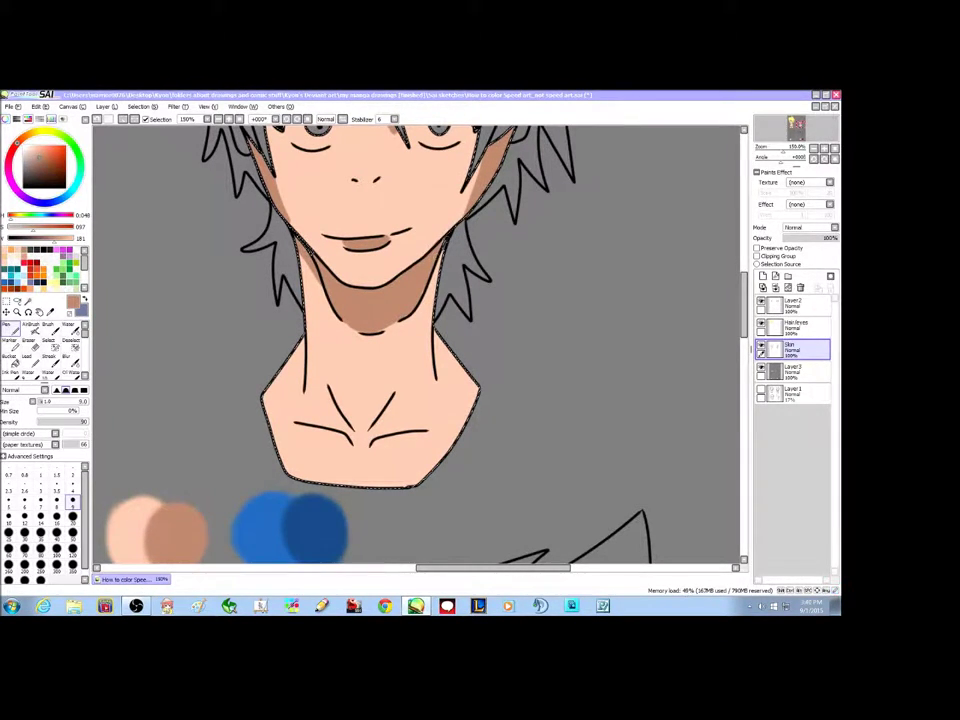
Shade along both collarbones, the hollow between them and the outer sides of the neck base
mouse_move(744, 335)
mouse_down()
mouse_move(746, 301)
mouse_move(746, 340)
mouse_up()
drag(356, 410, 369, 413)
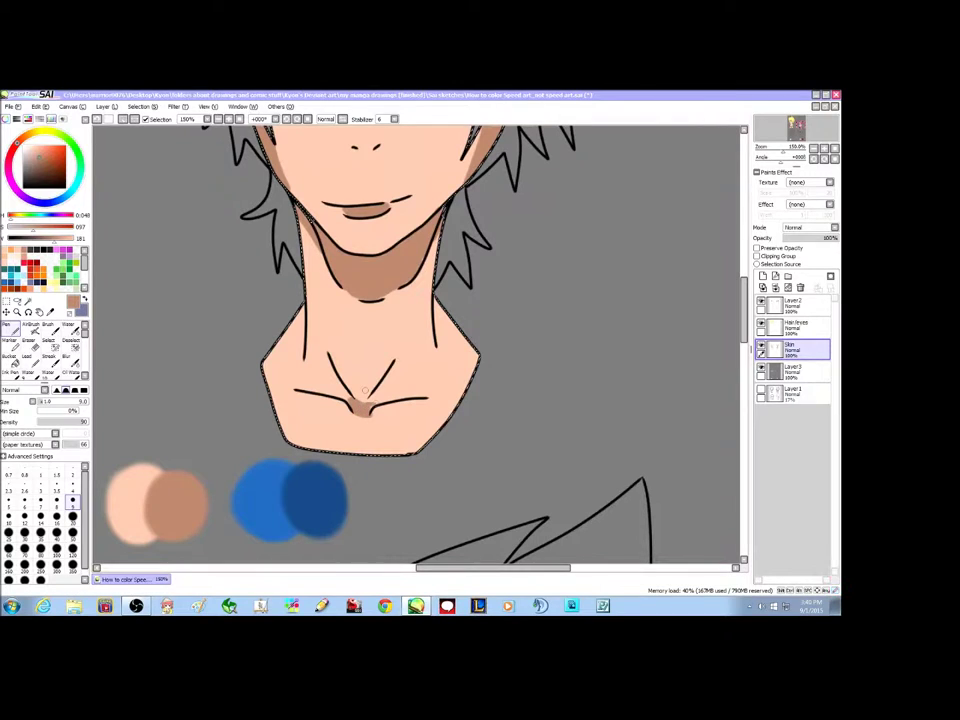
drag(386, 398, 422, 397)
drag(299, 389, 358, 400)
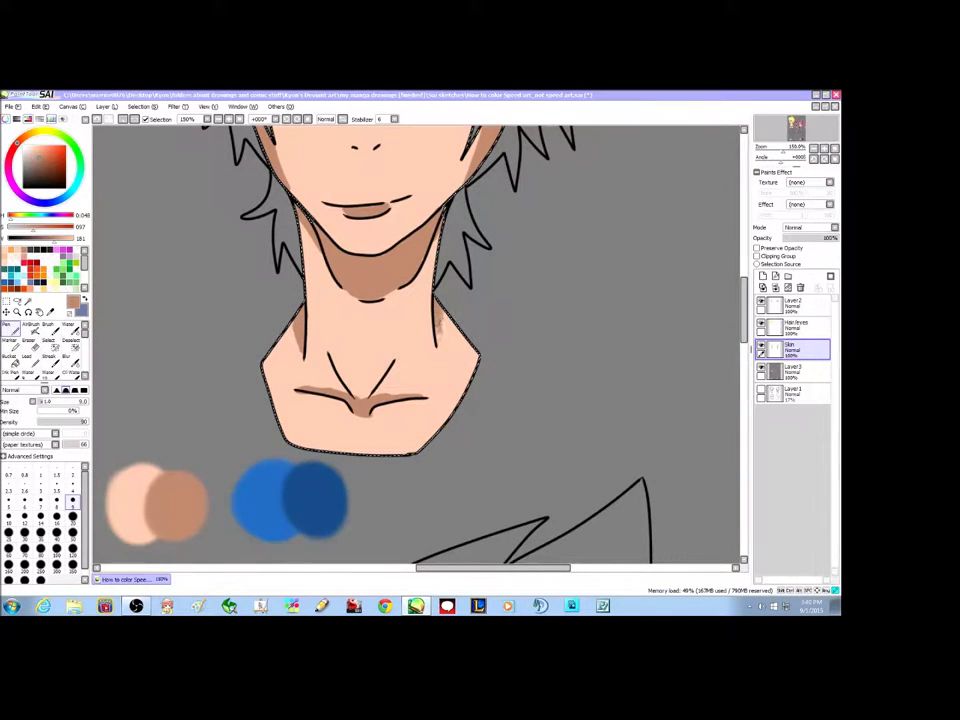
Shade under the nose, add a white highlight on its bridge, and paint both eye whites with the Pen at size 20
drag(744, 311, 744, 285)
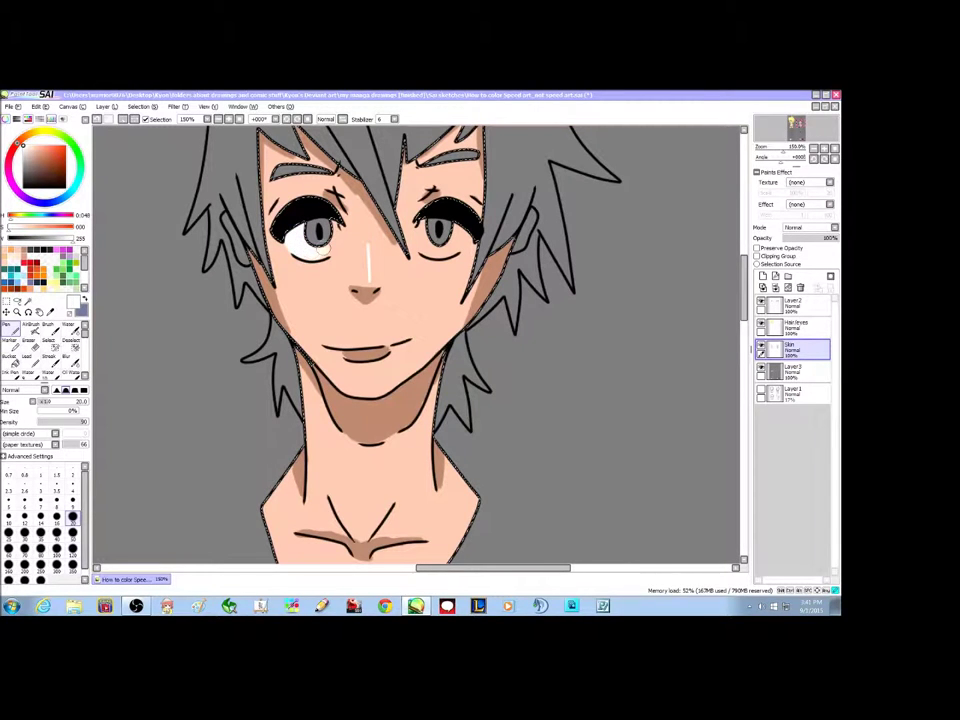
drag(318, 247, 330, 250)
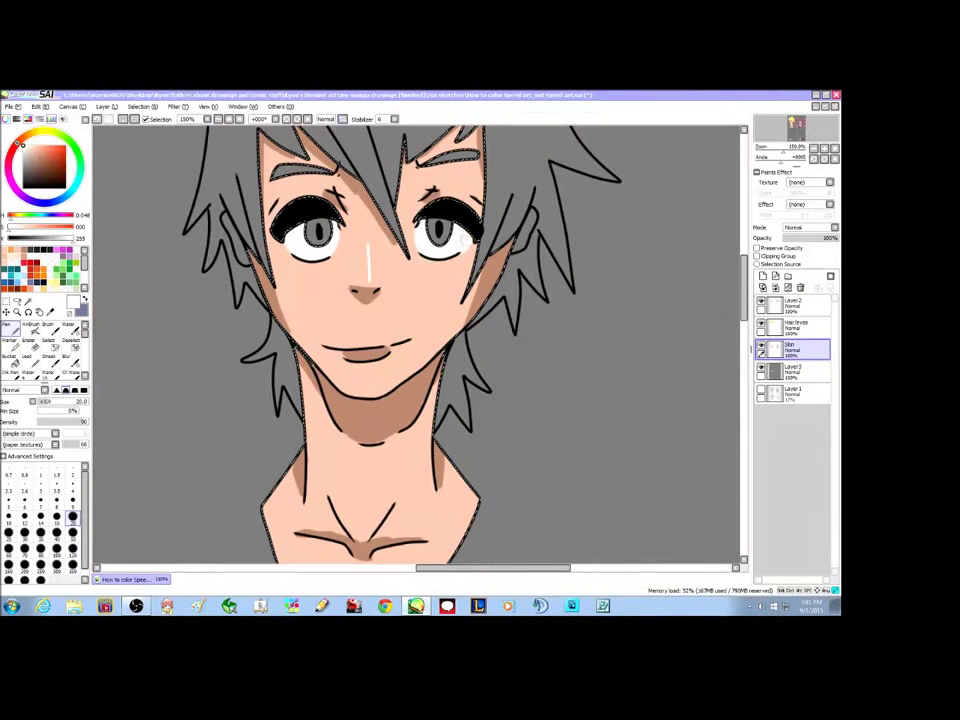
Clear the skin selection and select the upper-right head's hair, including the nape locks, from the Layer2 line art with the Magic Wand
click(219, 119)
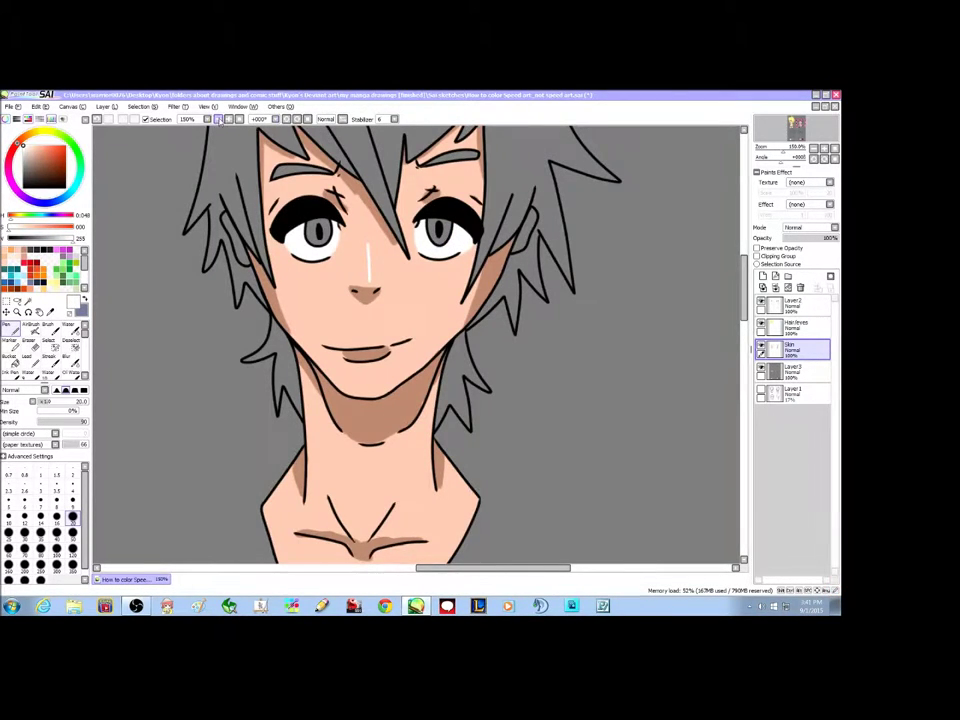
click(219, 119)
click(219, 119)
click(230, 119)
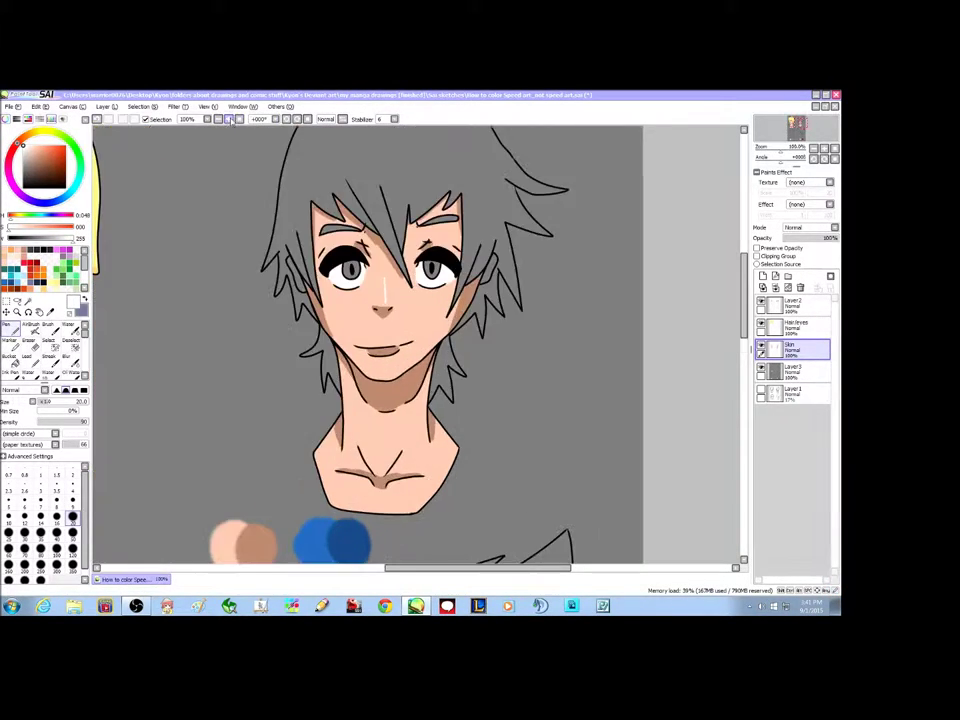
click(797, 306)
click(28, 301)
click(324, 178)
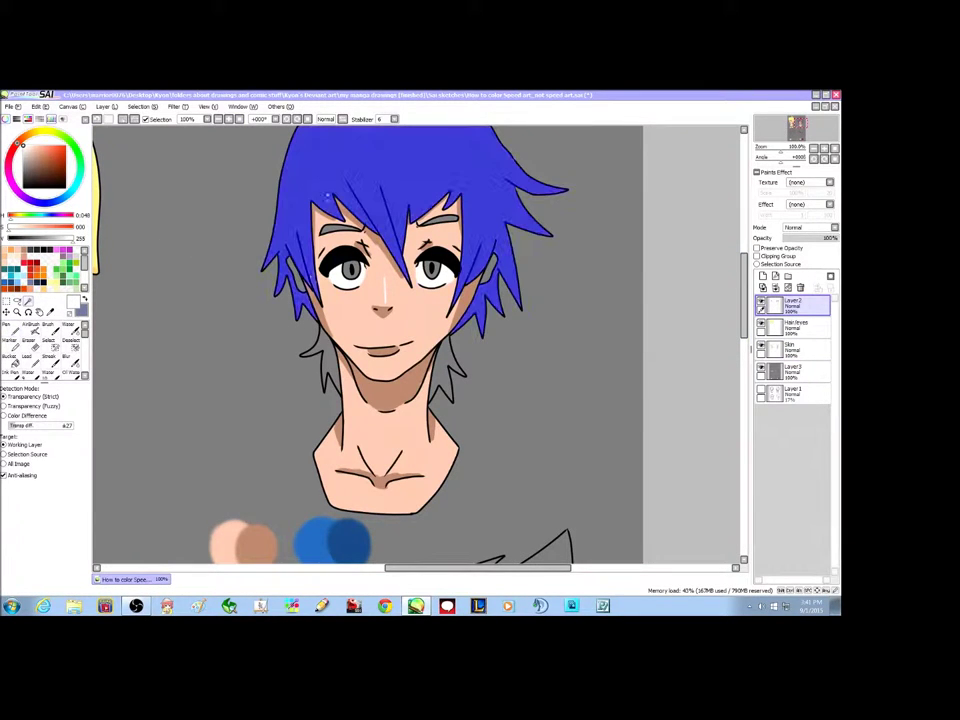
click(333, 357)
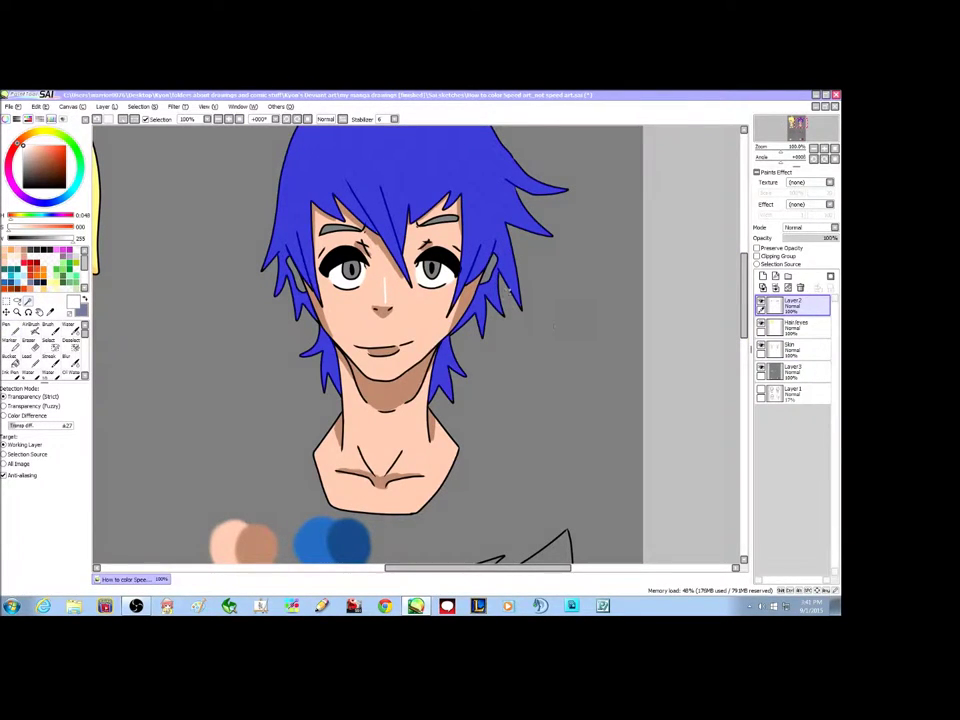
Fill the selected hair with the lighter blue swatch colour on the Hair/eyes layer, using the Pen at size 120
click(803, 335)
click(51, 313)
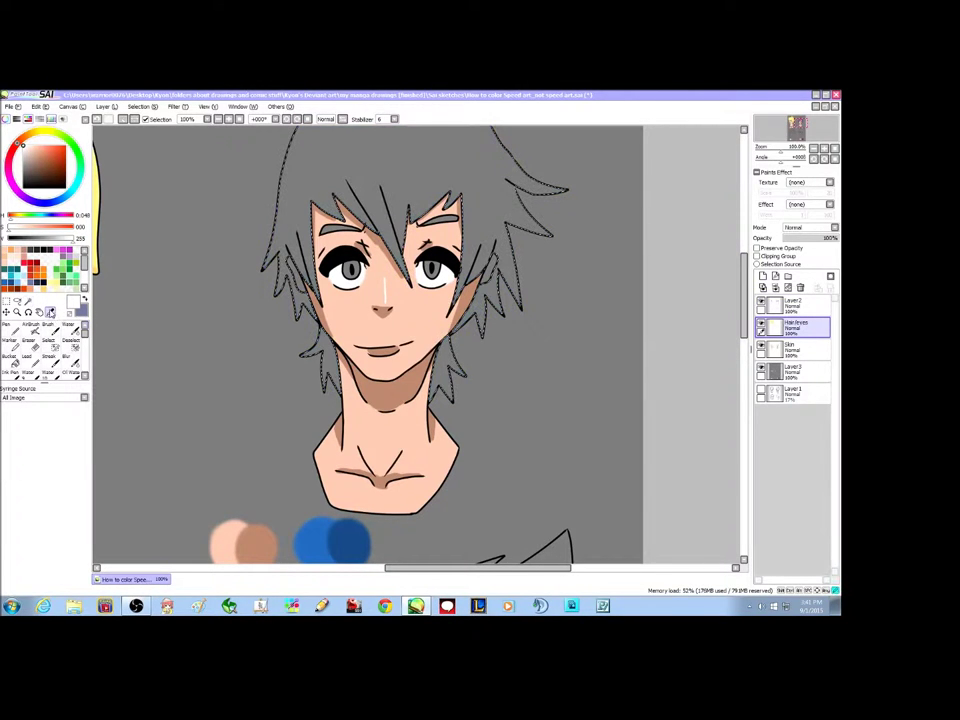
click(323, 531)
click(15, 329)
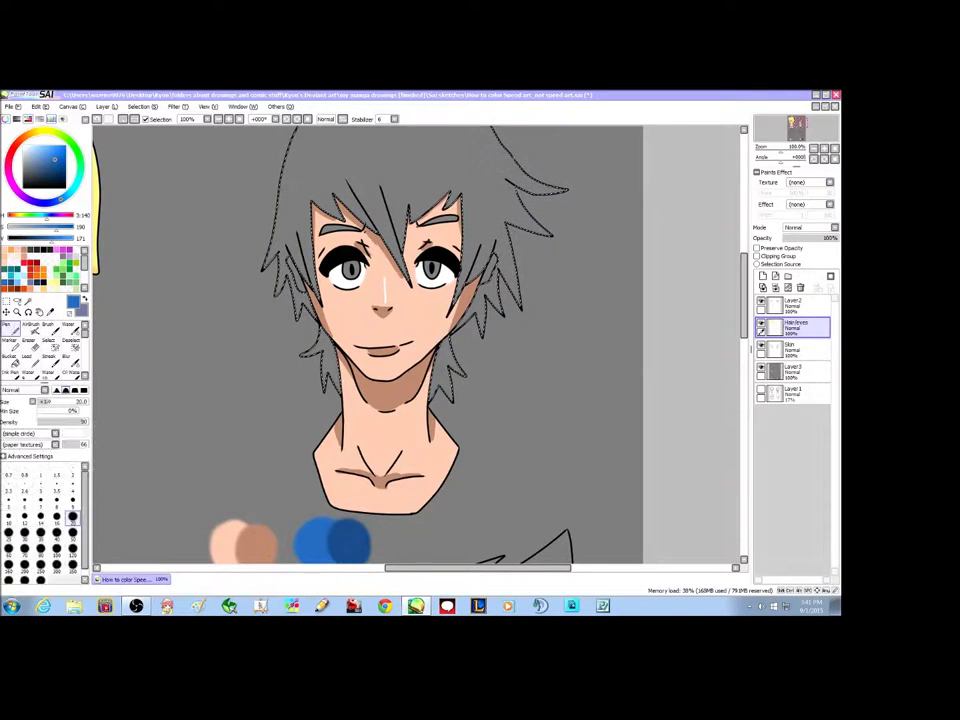
click(219, 119)
click(73, 551)
mouse_move(300, 280)
mouse_down()
mouse_move(317, 336)
mouse_move(326, 195)
mouse_move(415, 180)
mouse_move(480, 220)
mouse_move(495, 255)
mouse_up()
scroll(422, 200, up, 3)
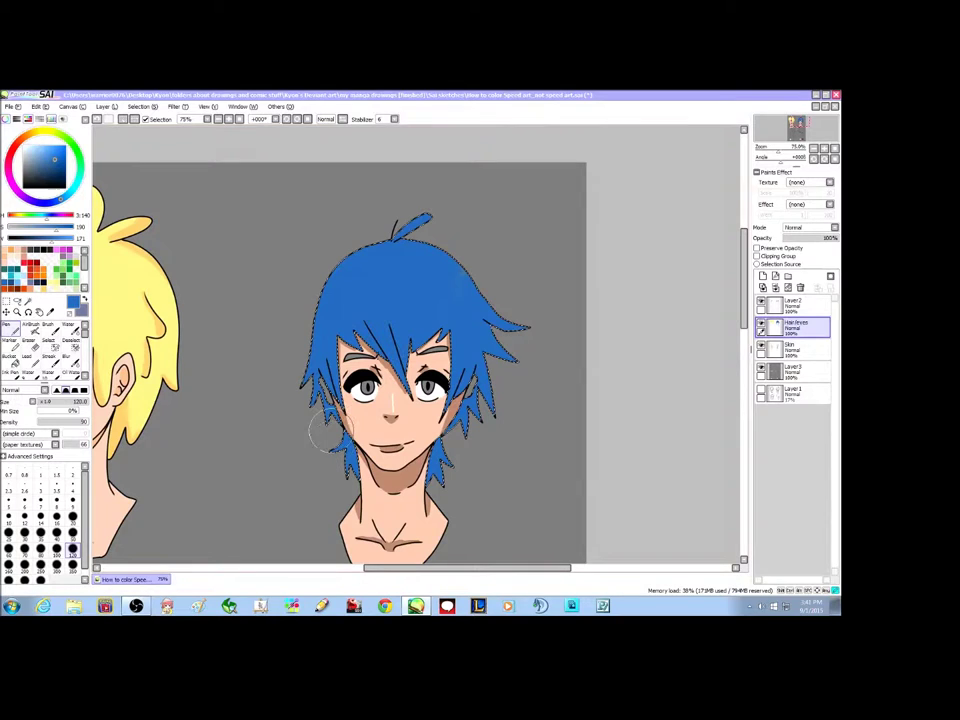
Shade the nape locks on both sides of the neck with the darker blue swatch colour, using the Pen at size 20
click(219, 119)
click(229, 119)
click(229, 119)
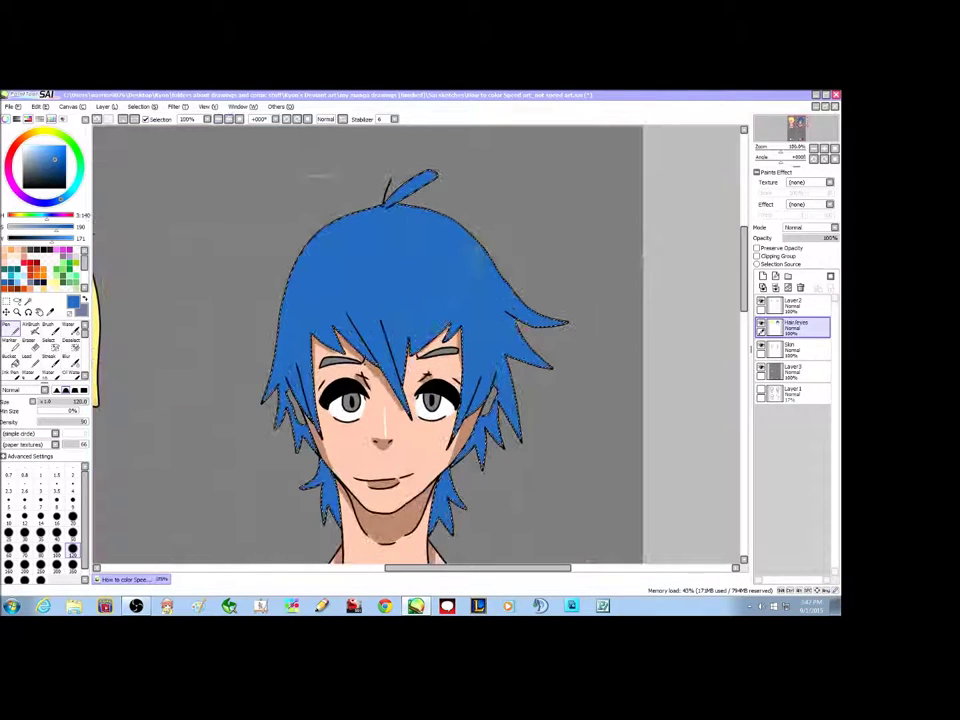
scroll(540, 225, down, 2)
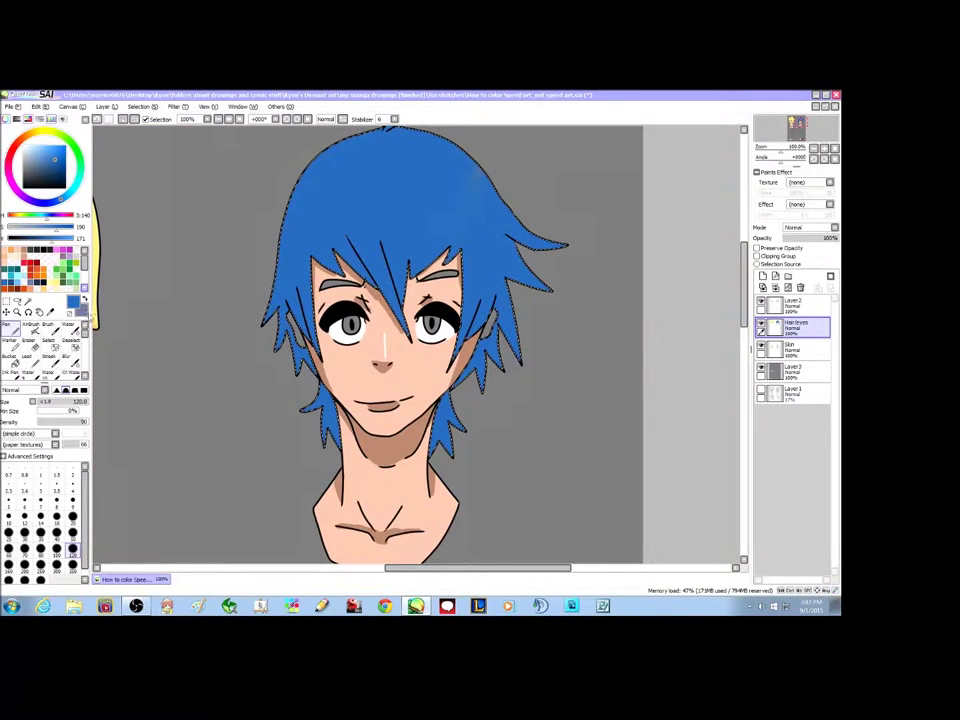
scroll(557, 212, down, 5)
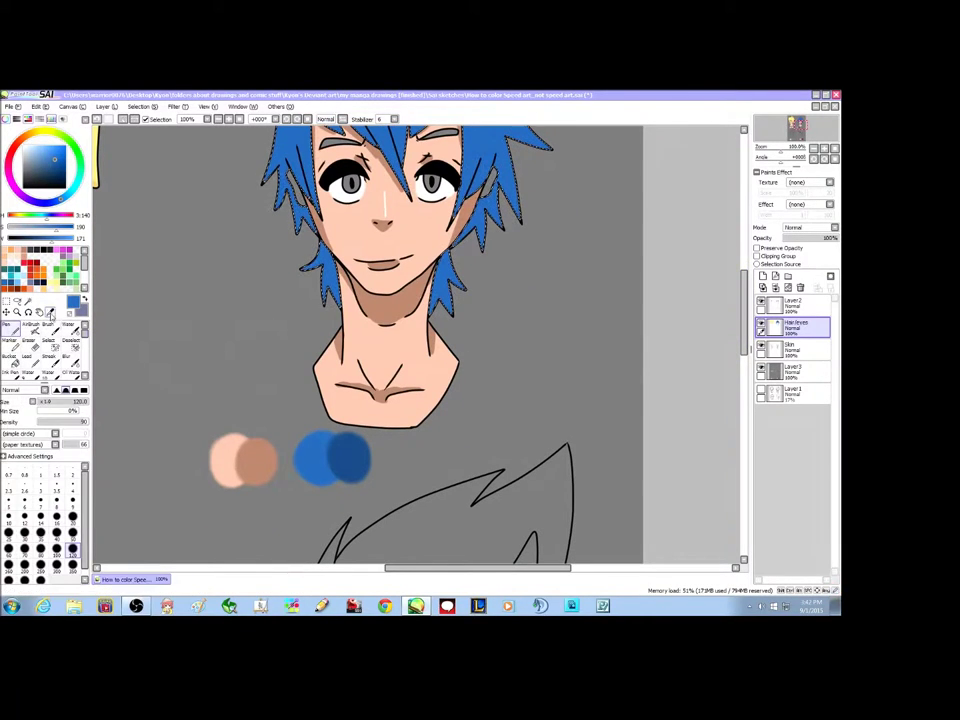
click(50, 313)
scroll(745, 288, up, 1)
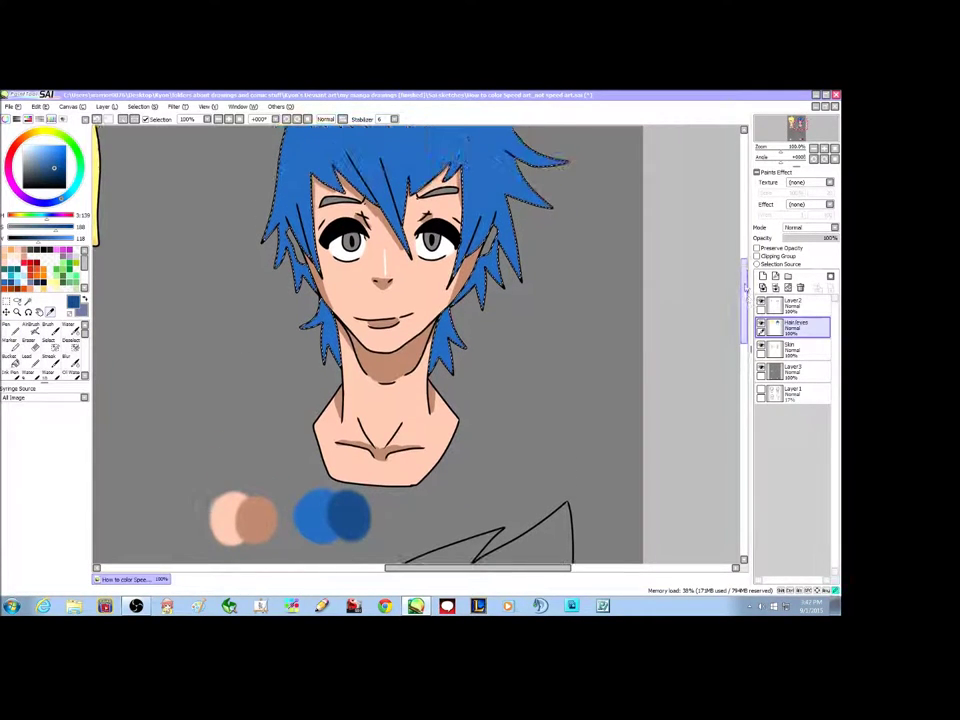
click(8, 325)
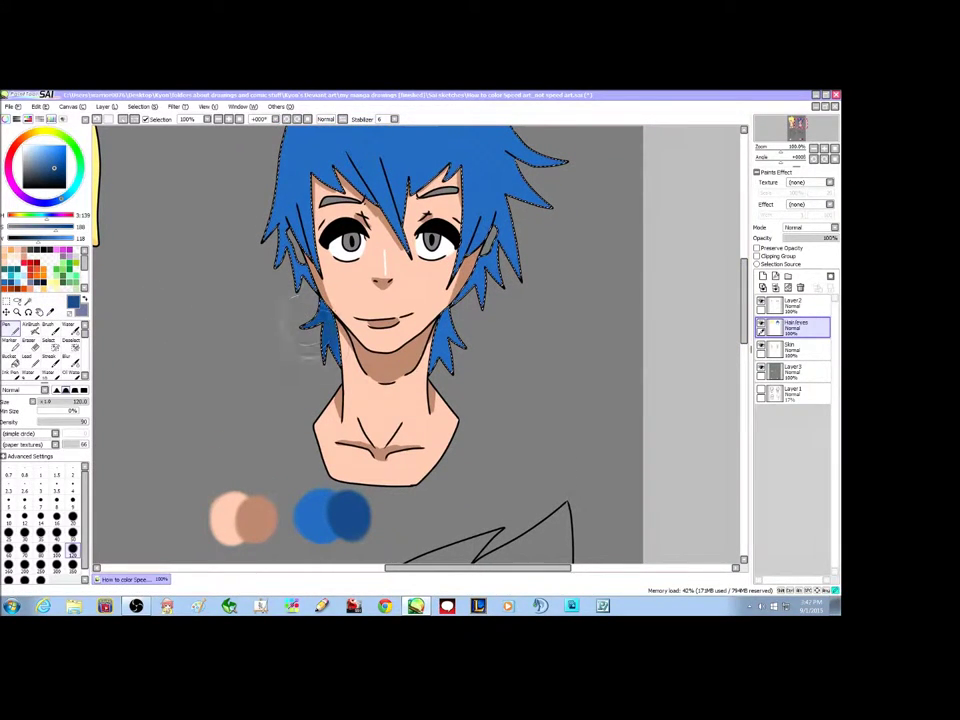
click(72, 517)
drag(441, 325, 445, 361)
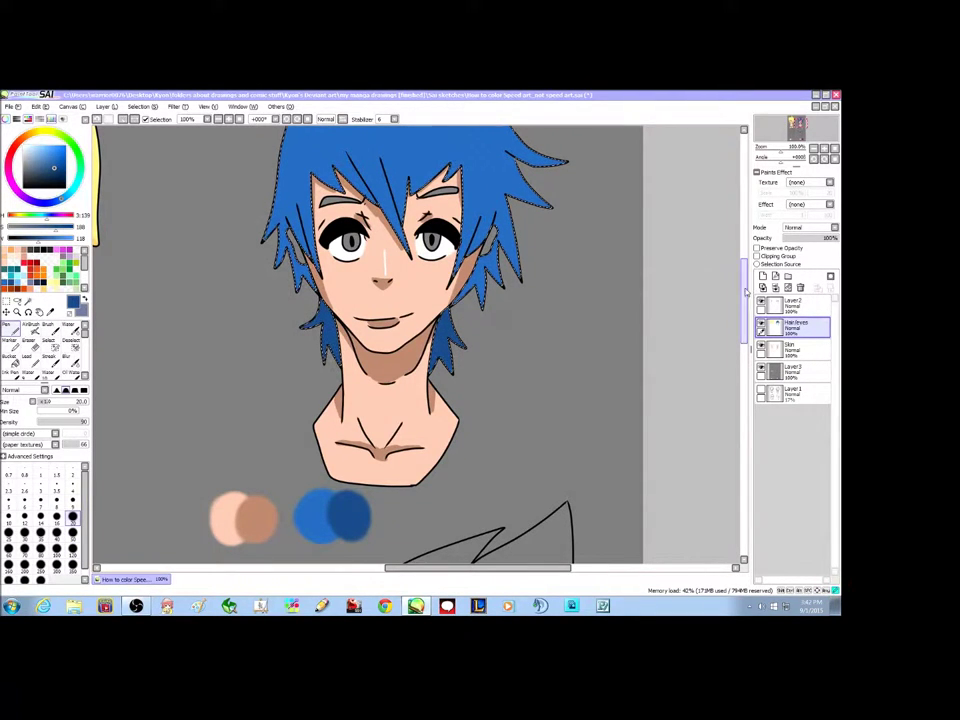
Shade the side lock by the ear and the strands of the bangs with the darker blue
scroll(745, 290, up, 2)
drag(287, 285, 308, 324)
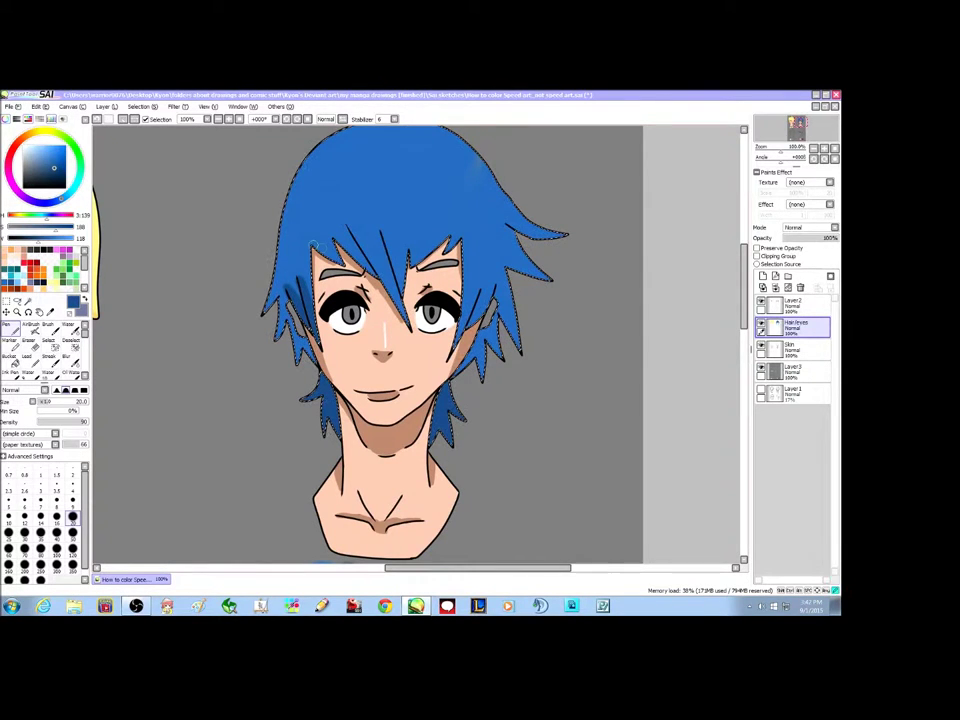
drag(336, 240, 384, 280)
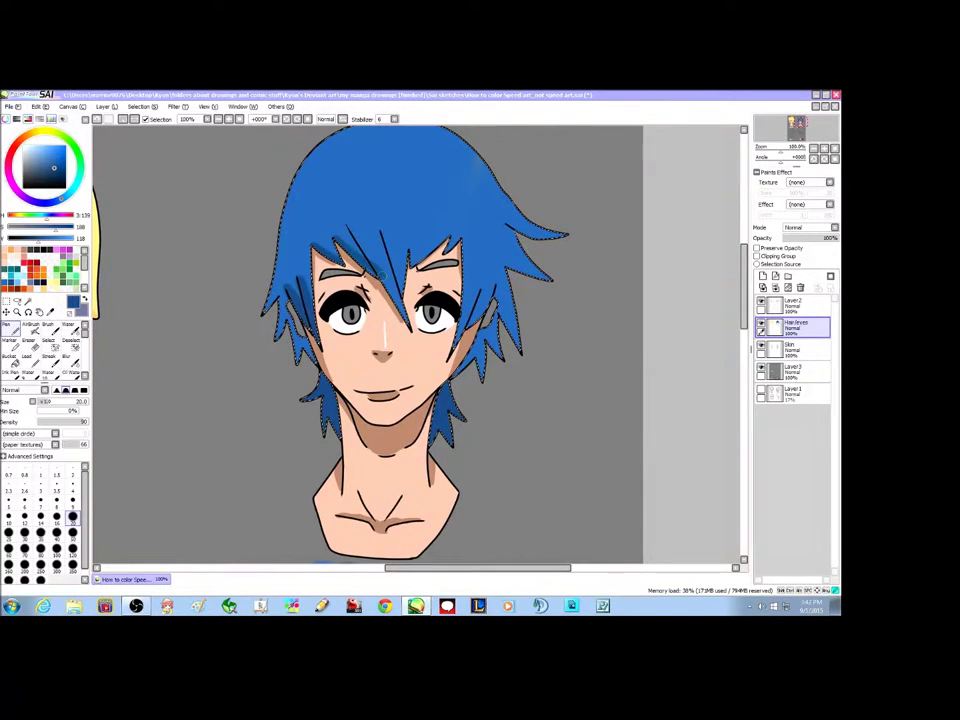
drag(350, 227, 404, 310)
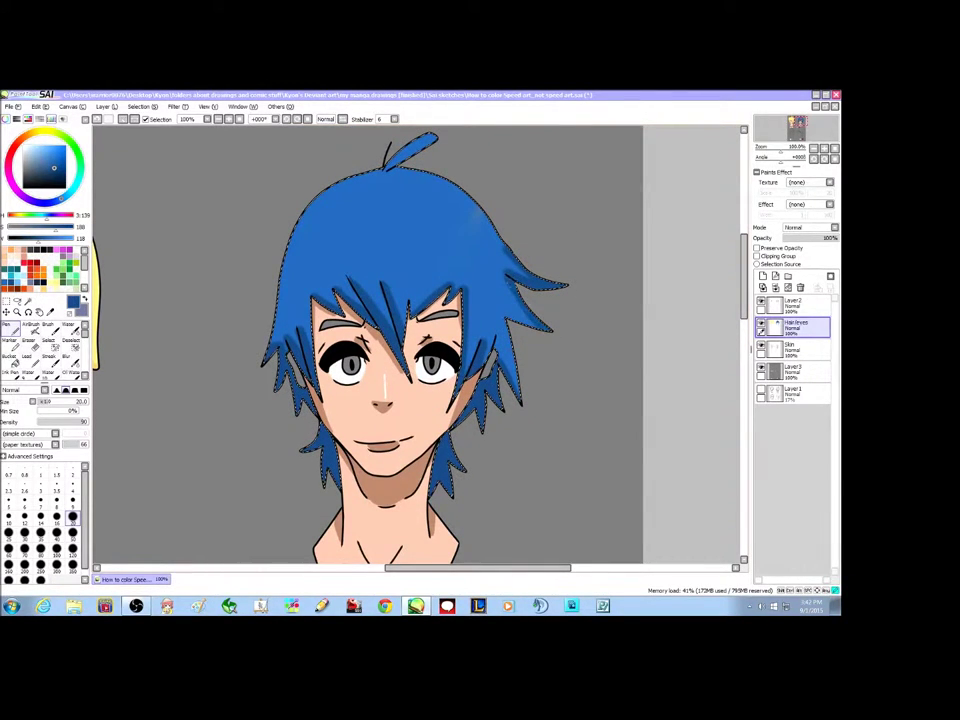
Shade the outer side spikes and the tuft on the crown, undo the last crown stroke, and clear the hair selection
drag(507, 321, 519, 400)
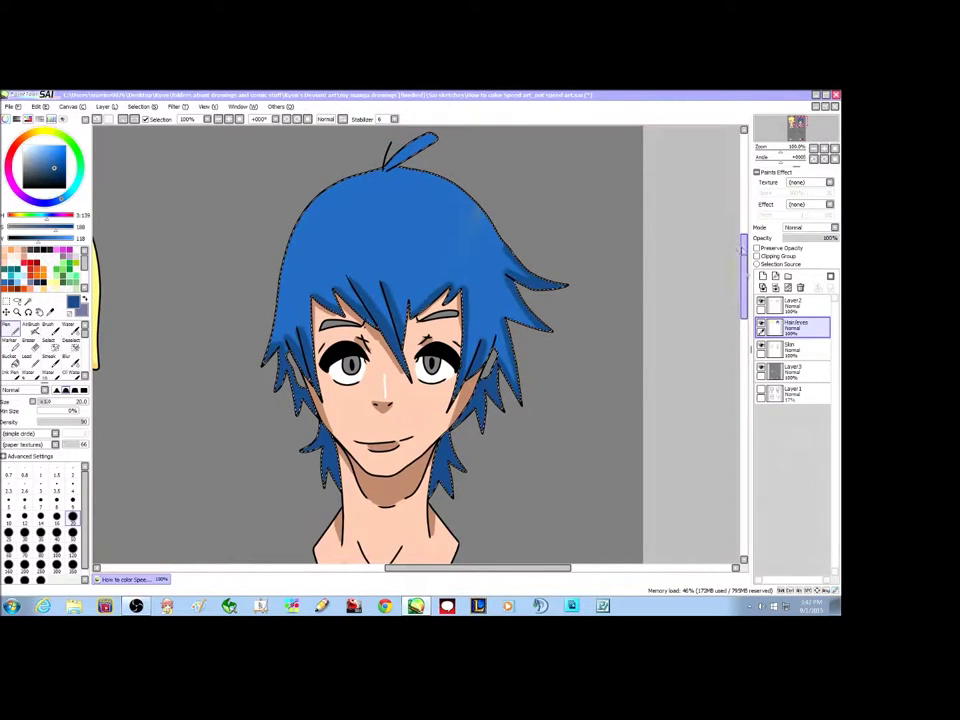
scroll(435, 200, up, 3)
mouse_move(386, 218)
mouse_down()
mouse_move(431, 189)
mouse_move(388, 215)
mouse_up()
drag(457, 240, 508, 305)
key(ctrl+z)
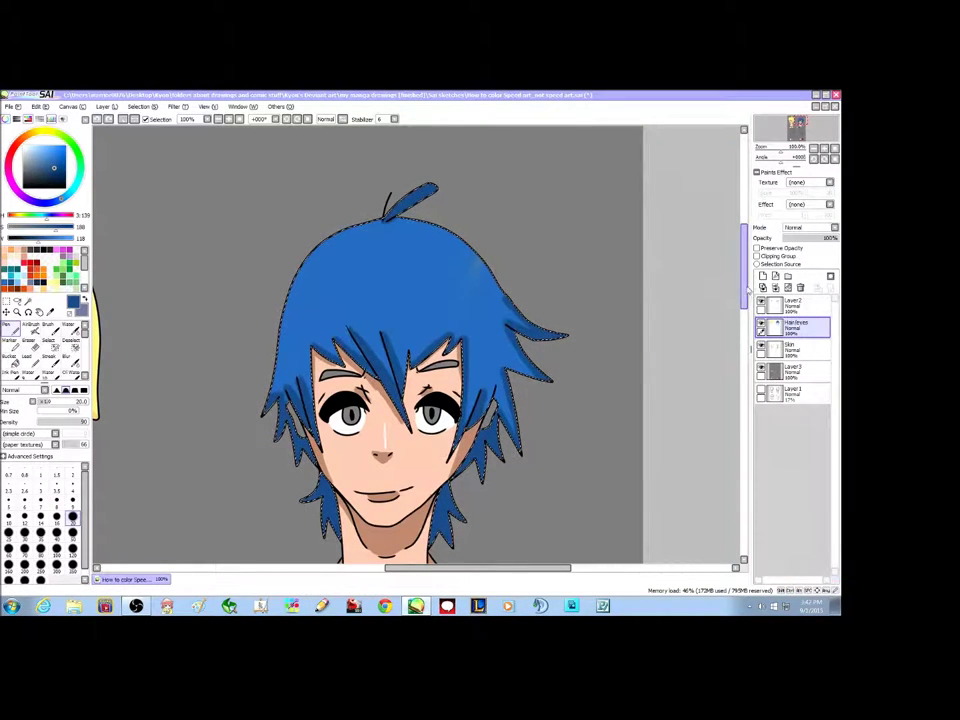
scroll(370, 345, down, 5)
click(124, 119)
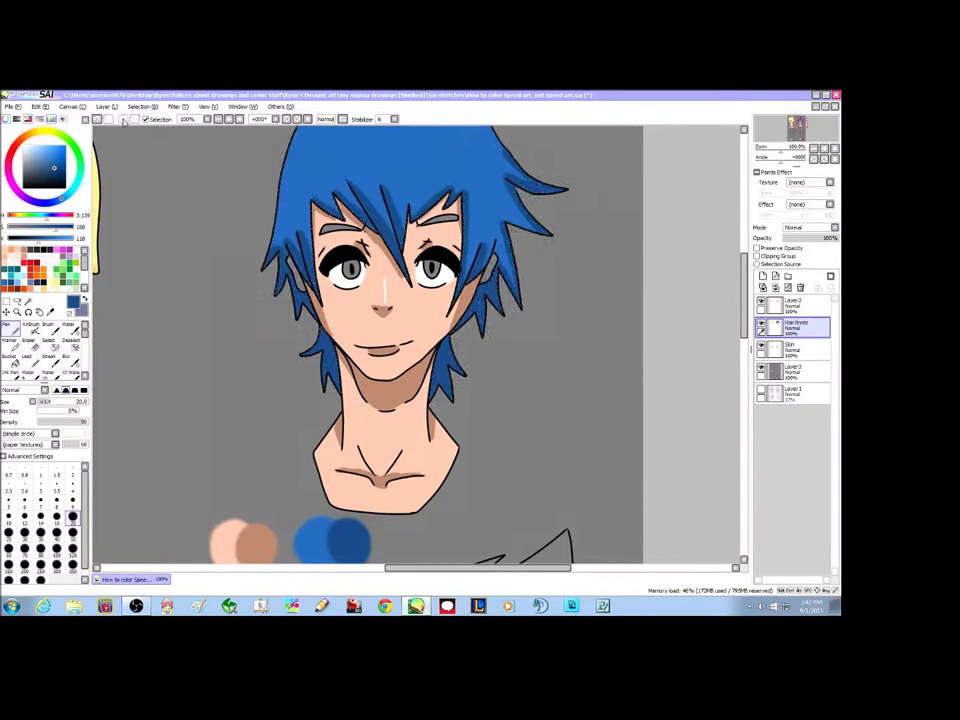
Select both ears of the upper-right head from the Layer2 line art with the Magic Wand
click(794, 347)
click(795, 309)
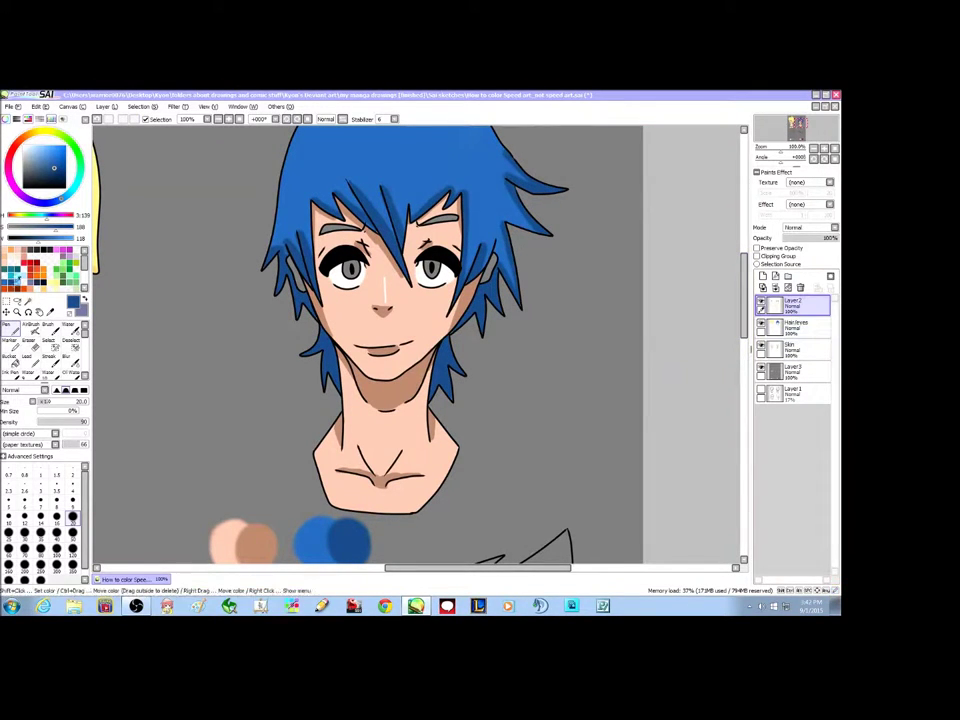
click(28, 301)
click(299, 281)
click(490, 279)
Paint both ears on the Skin layer with the Pen, using the darker skin swatch colour, and clear the selection
click(792, 348)
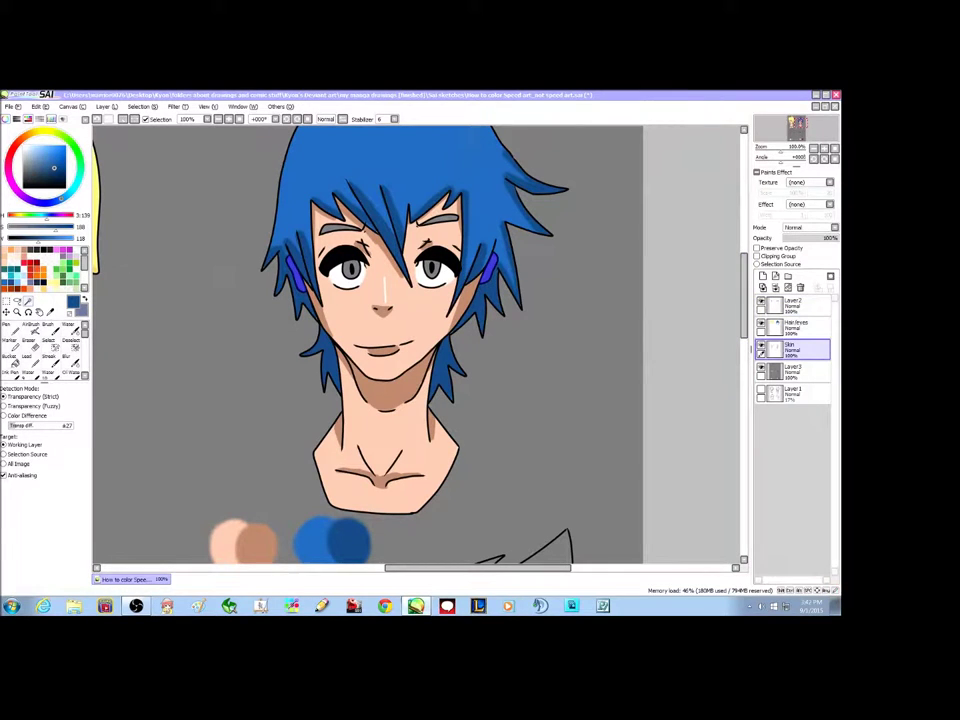
click(29, 256)
click(8, 325)
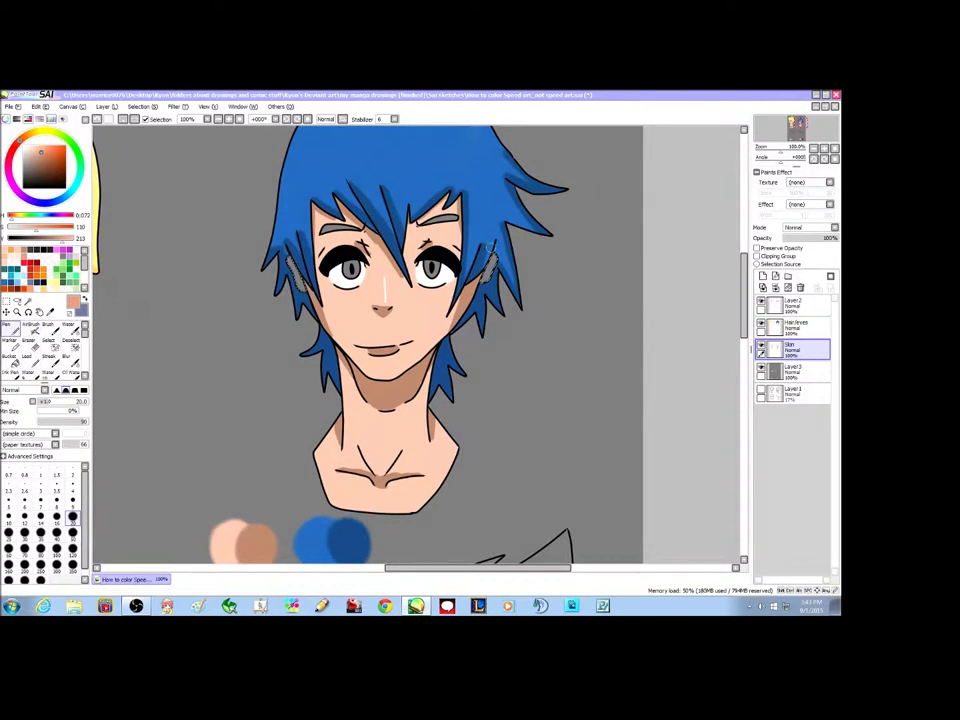
alt+click(262, 538)
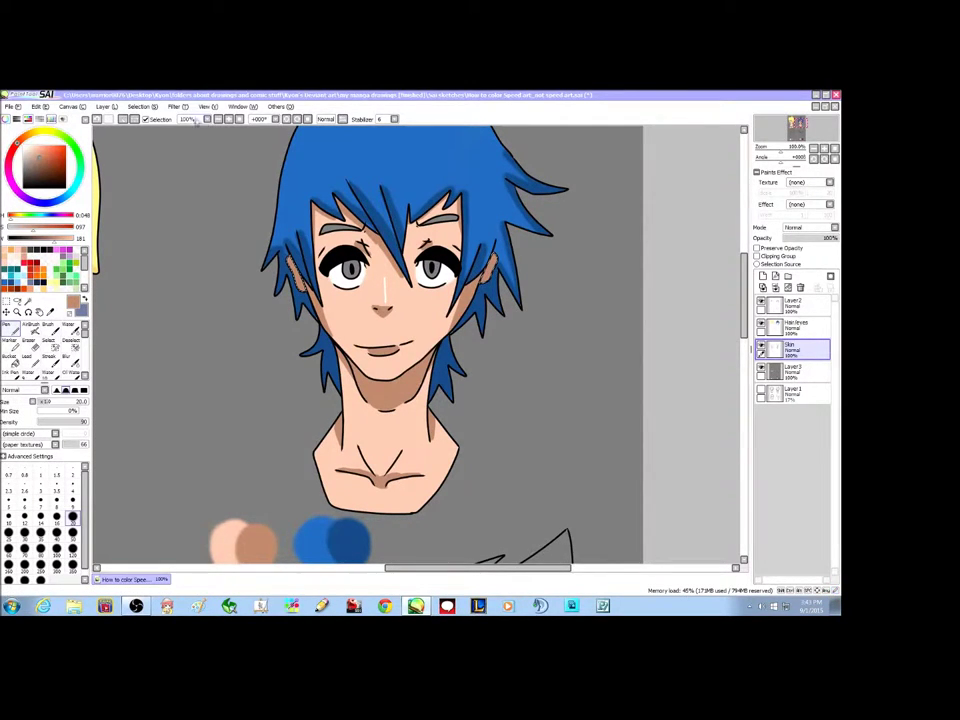
click(123, 119)
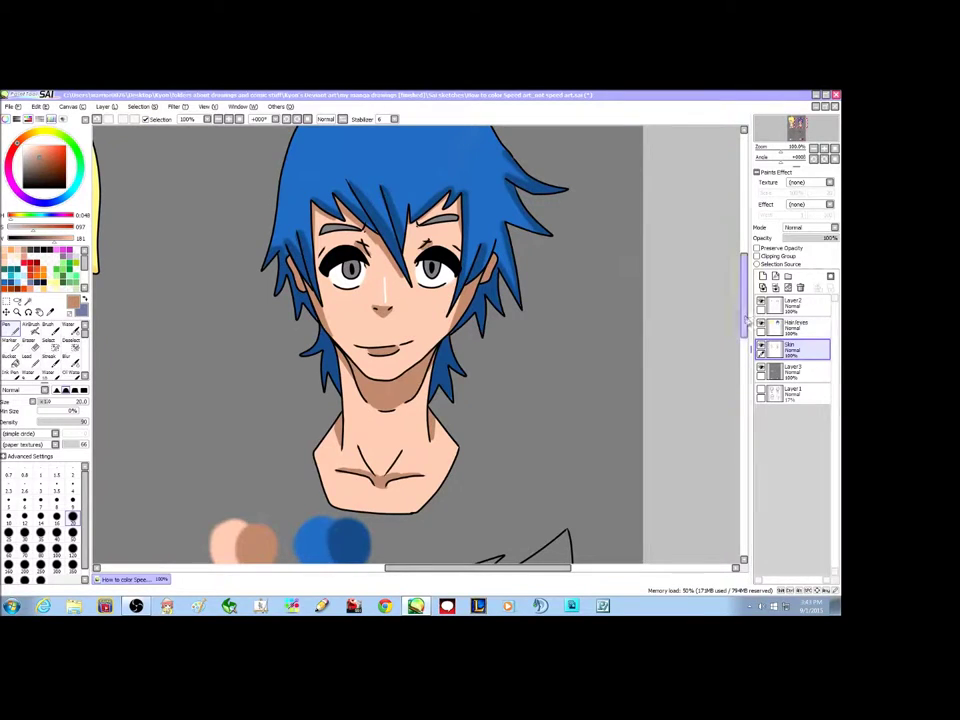
Select both eyebrows and irises of the upper-right head from the Layer2 line art with the Magic Wand
drag(744, 322, 744, 308)
click(798, 307)
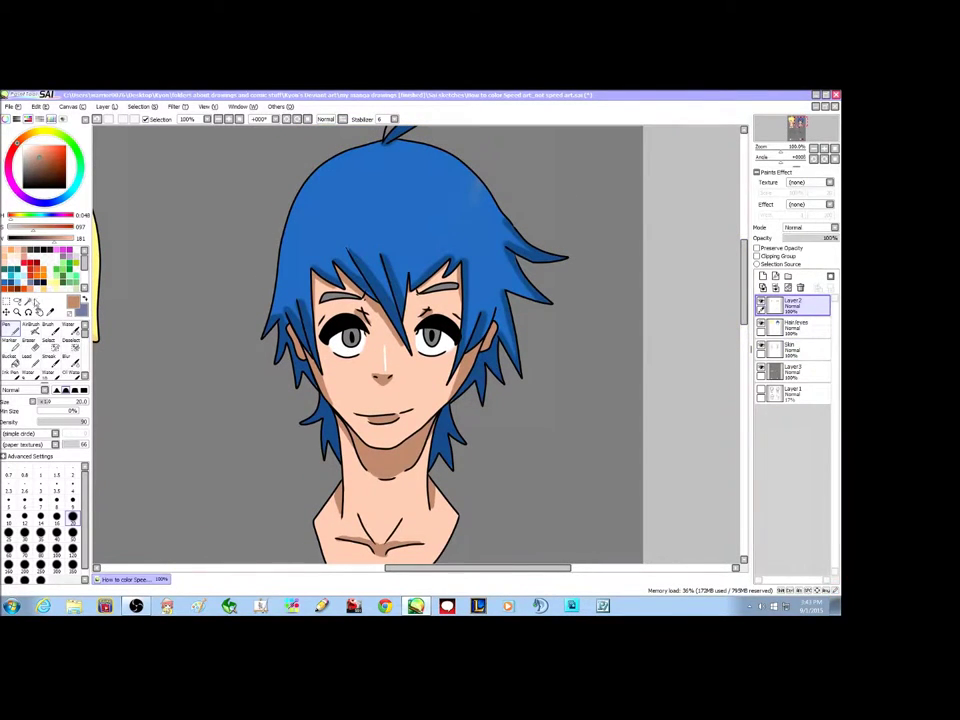
click(28, 301)
click(340, 298)
click(440, 290)
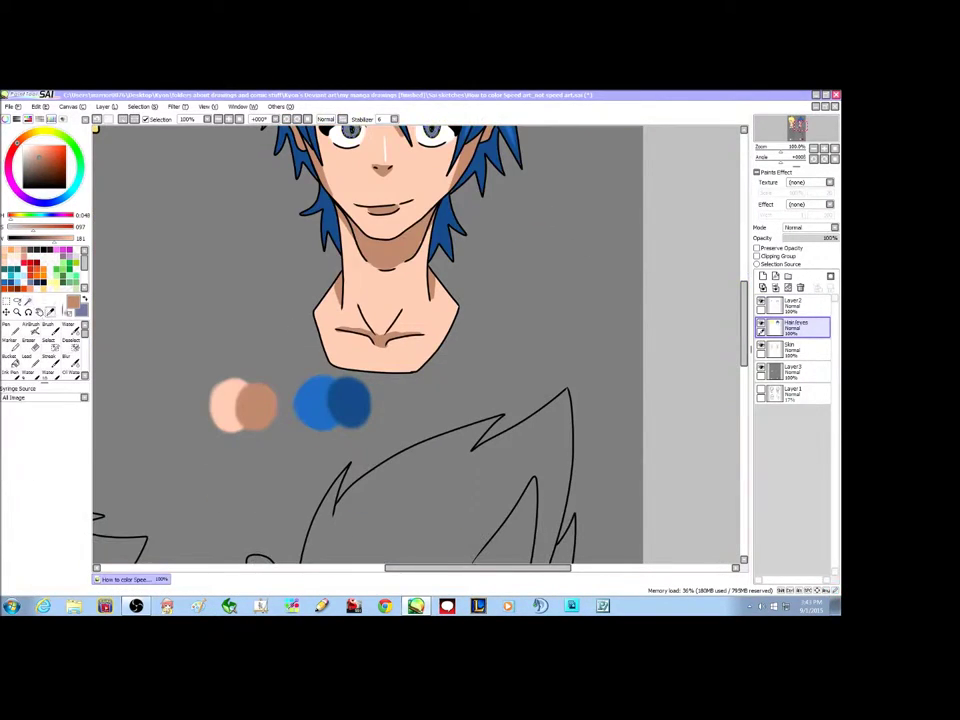
Paint the eyebrows and irises lighter blue on the Hair/eyes layer, shade the irises darker blue at size 9, and clear the selection
click(358, 397)
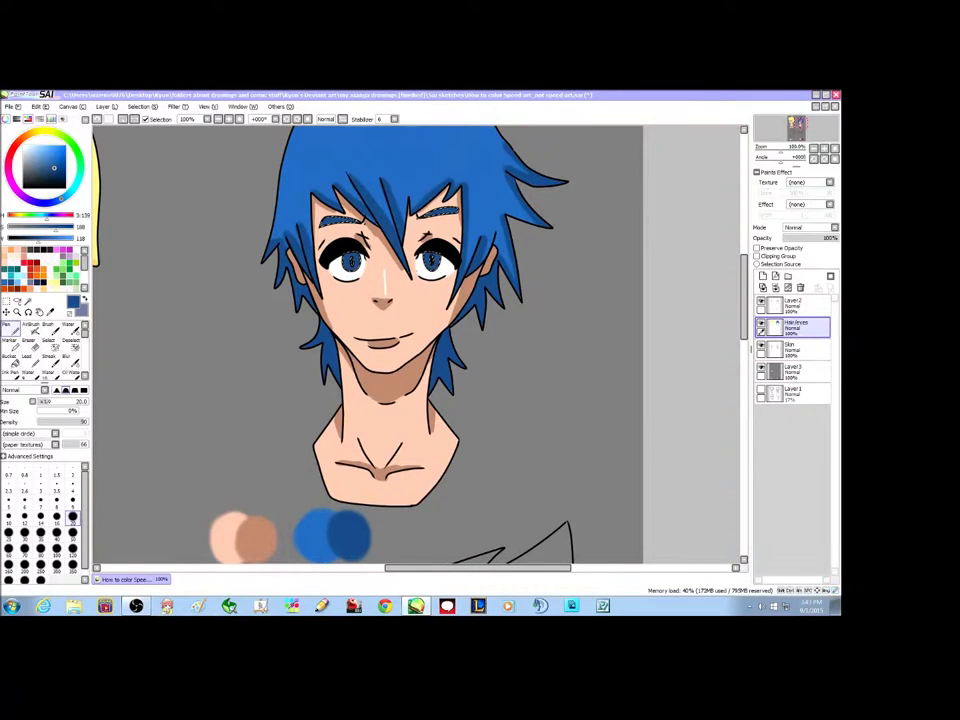
click(323, 527)
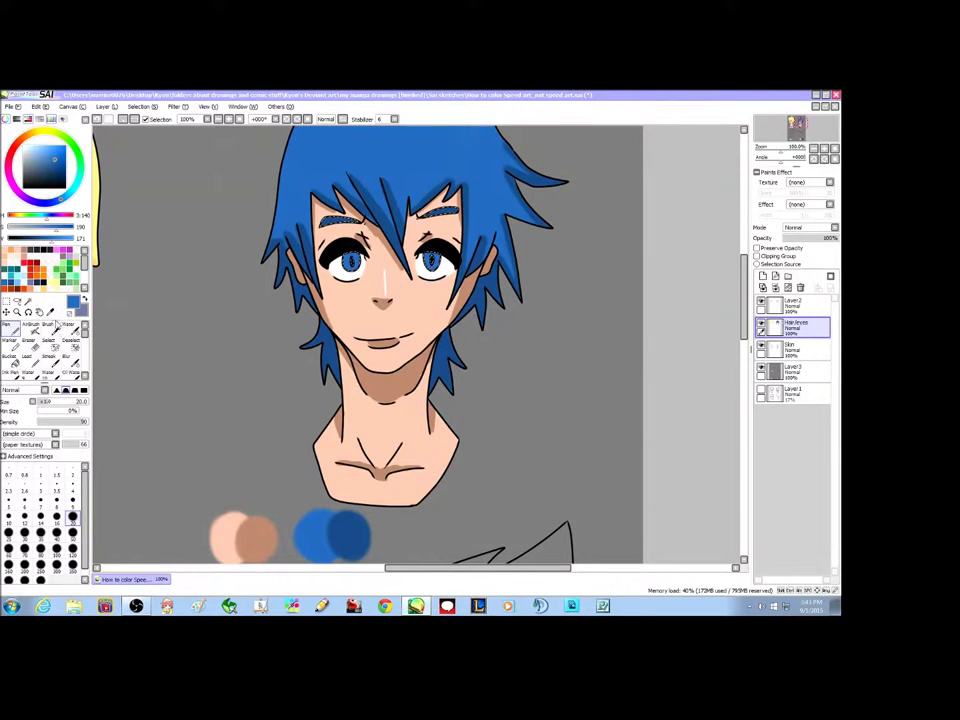
alt+click(343, 537)
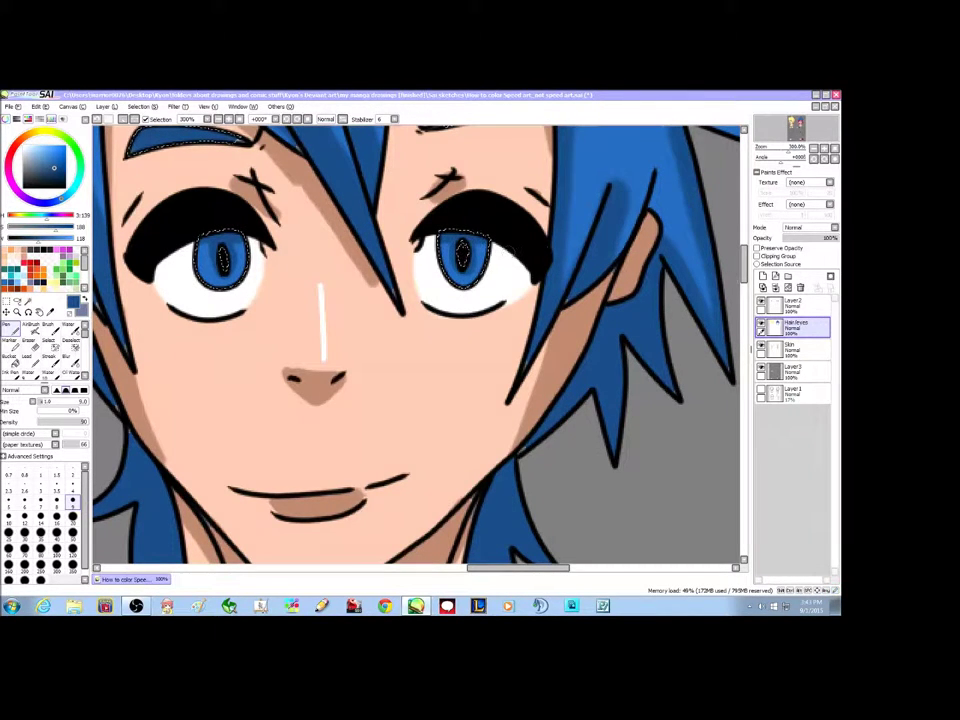
drag(744, 266, 744, 255)
key(ctrl+d)
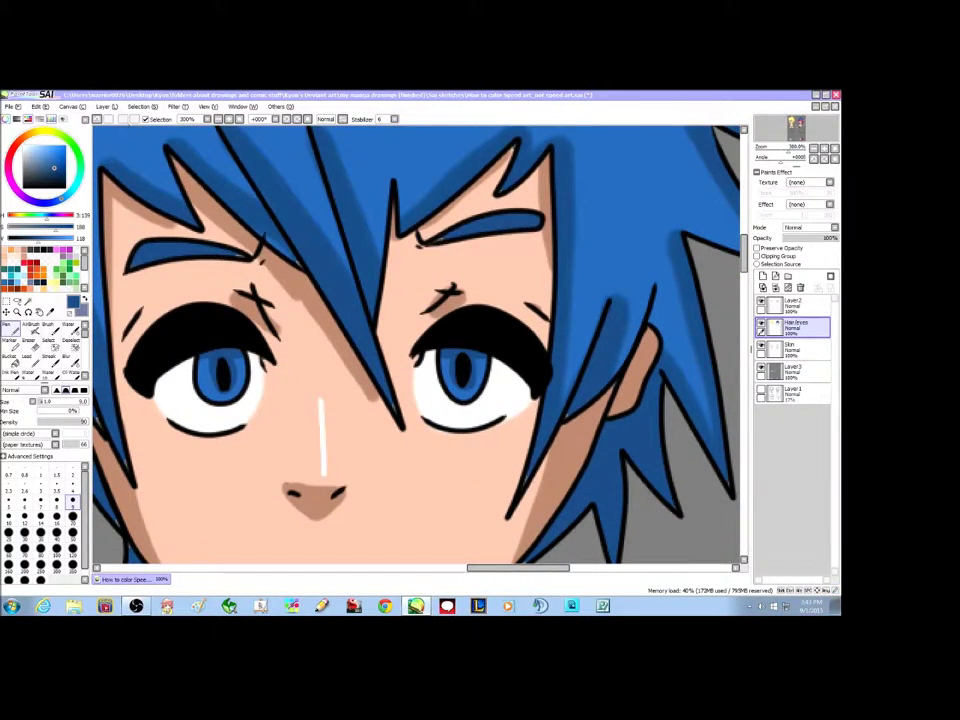
Add white highlights to both irises with the Pen, using size 4 for the small ones
drag(54, 146, 23, 146)
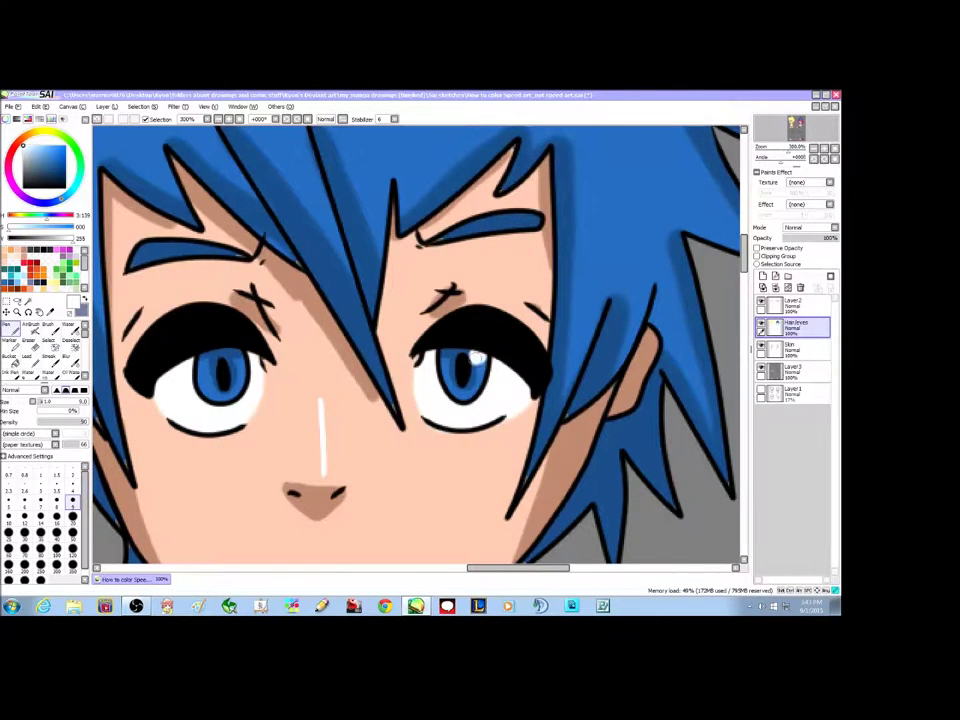
click(73, 486)
drag(474, 354, 483, 361)
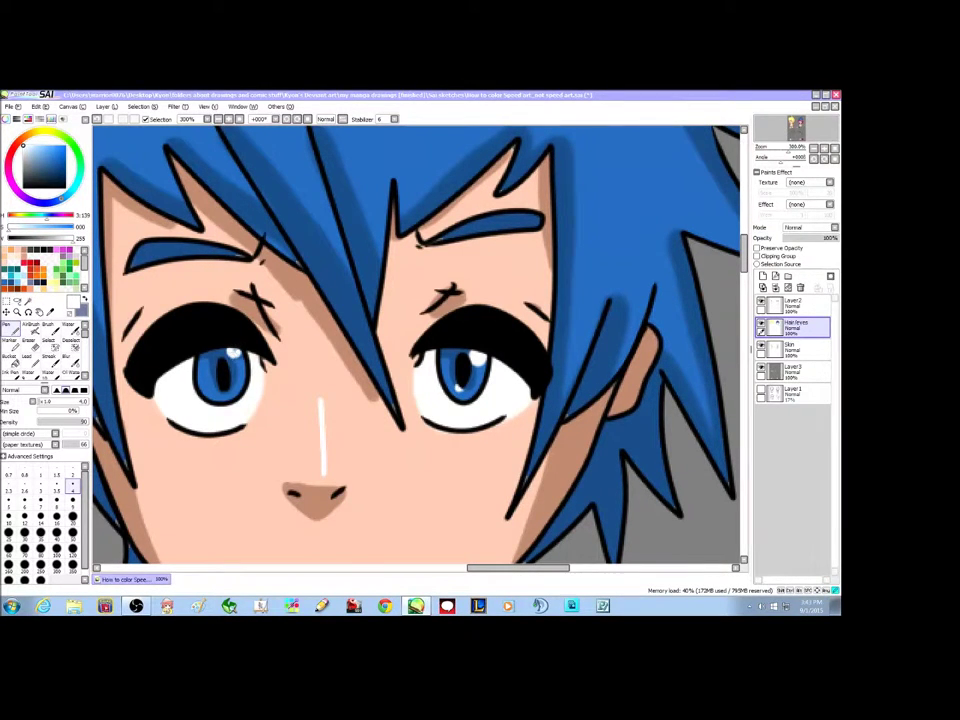
Review the two coloured upper heads and the uncoloured lower heads with their colour swatches
click(217, 119)
click(217, 119)
click(217, 119)
click(217, 119)
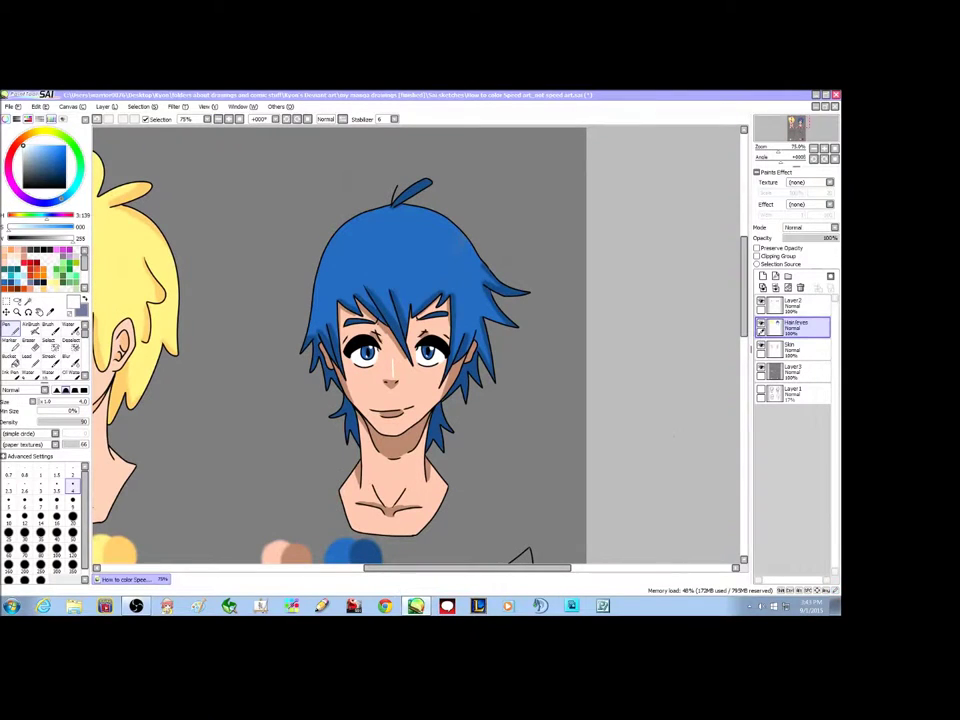
click(217, 119)
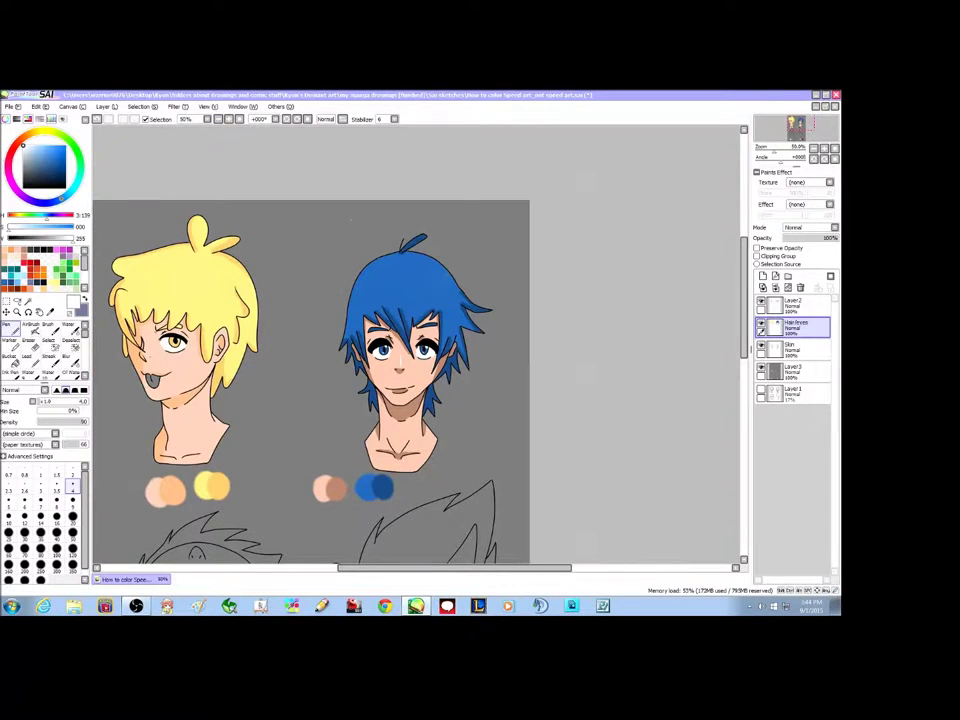
mouse_move(746, 268)
mouse_down()
mouse_move(747, 343)
mouse_move(750, 281)
mouse_up()
scroll(750, 283, down, 3)
scroll(750, 288, up, 3)
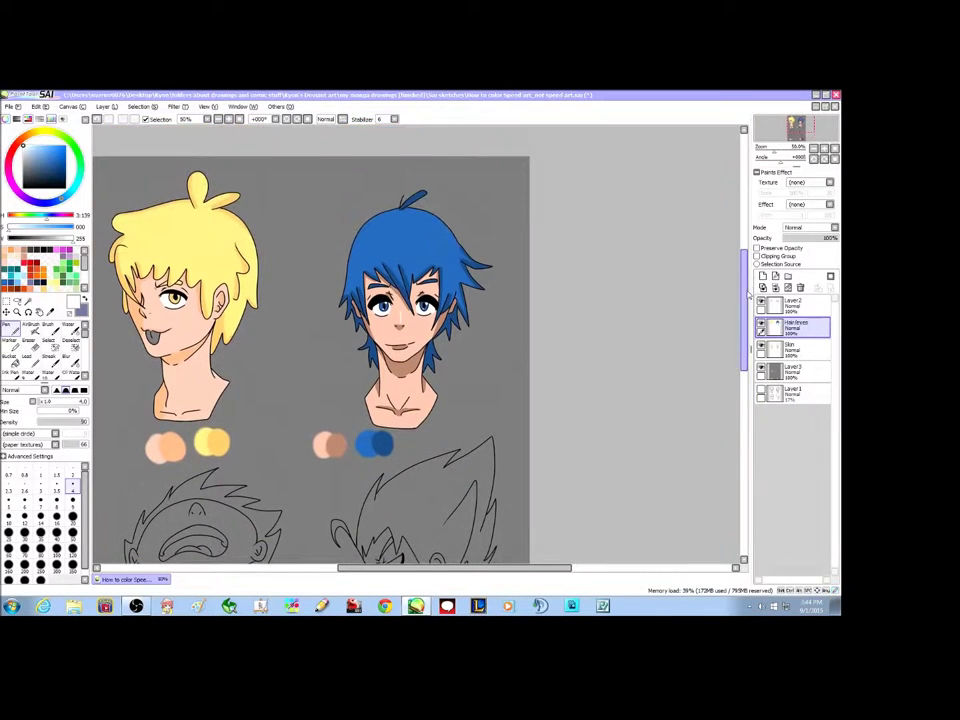
click(217, 119)
drag(434, 568, 414, 568)
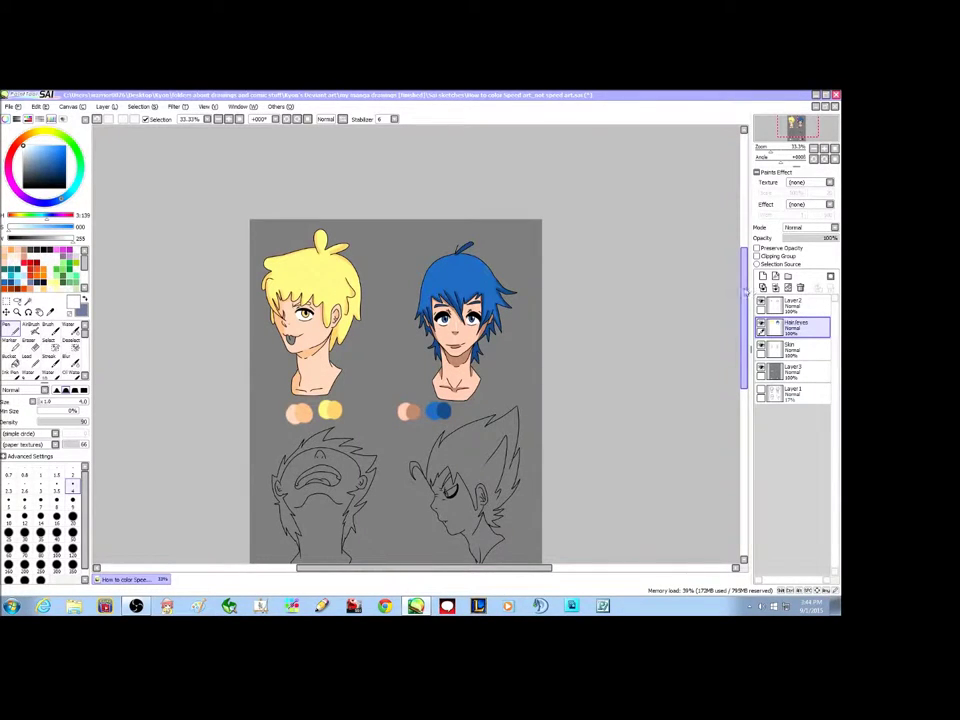
drag(746, 292, 743, 316)
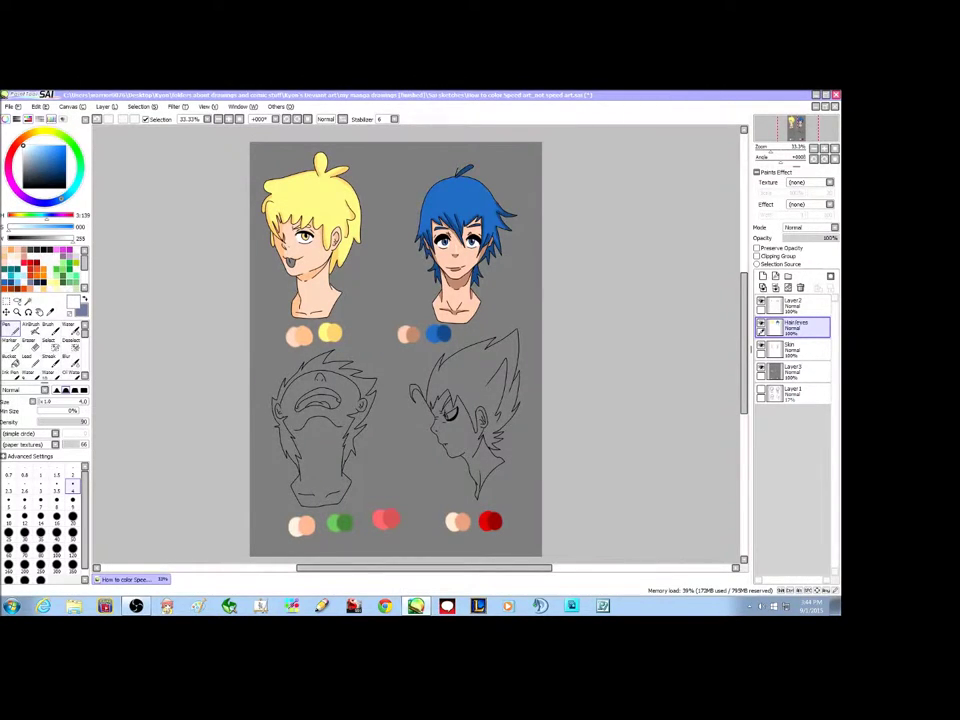
scroll(562, 225, down, 1)
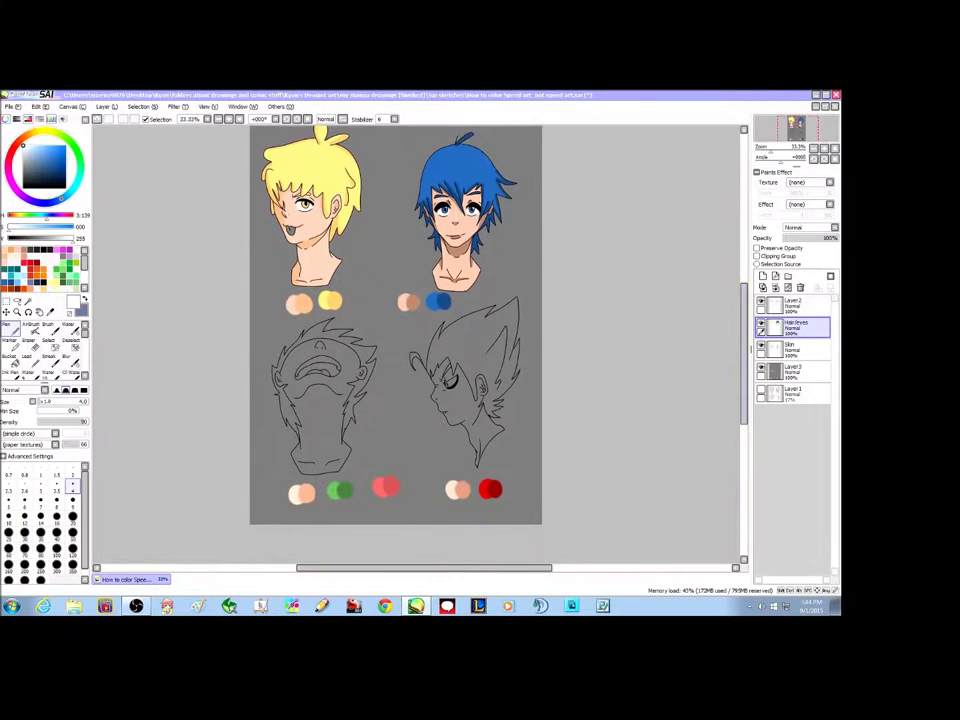
scroll(416, 345, up, 2)
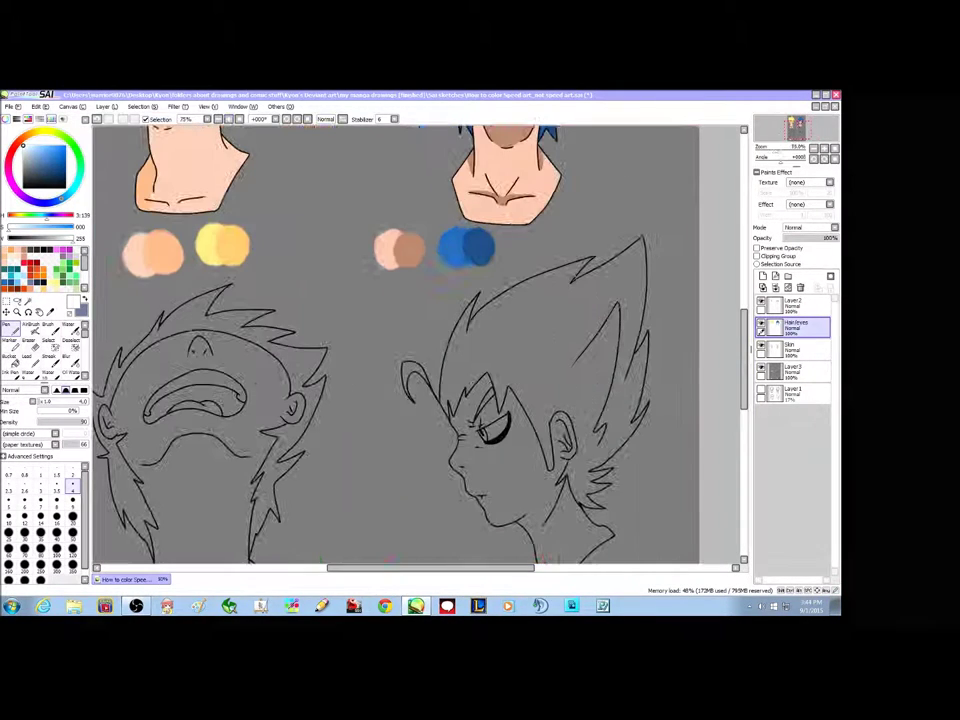
Select the face, ears and neck of the lower-left head from the Layer2 line art with the Magic Wand
drag(460, 570, 421, 571)
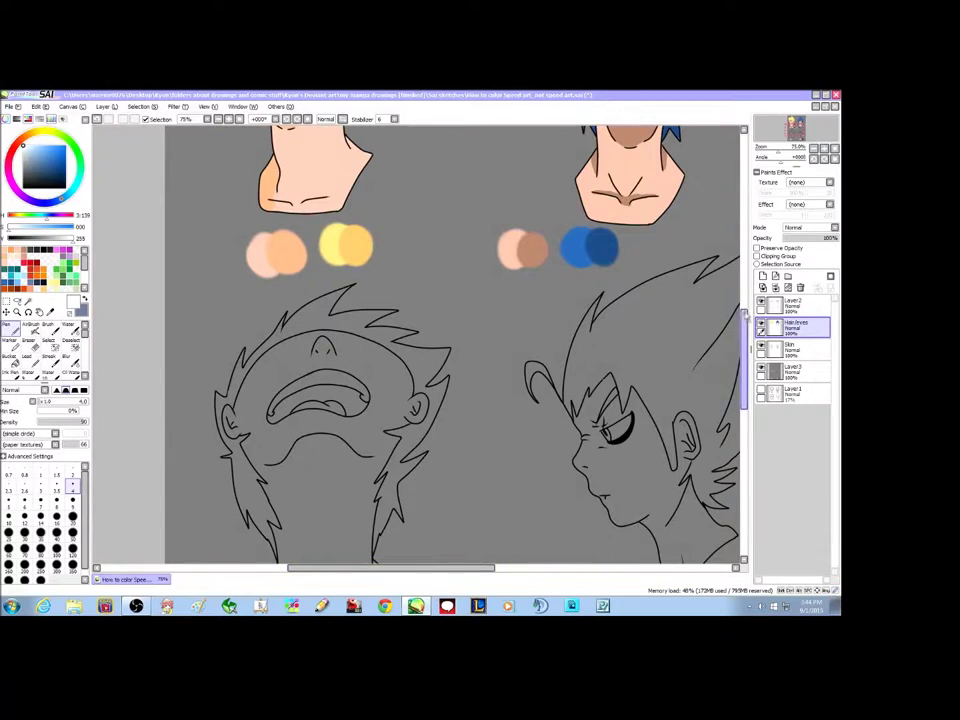
scroll(560, 250, down, 3)
scroll(560, 250, down, 1)
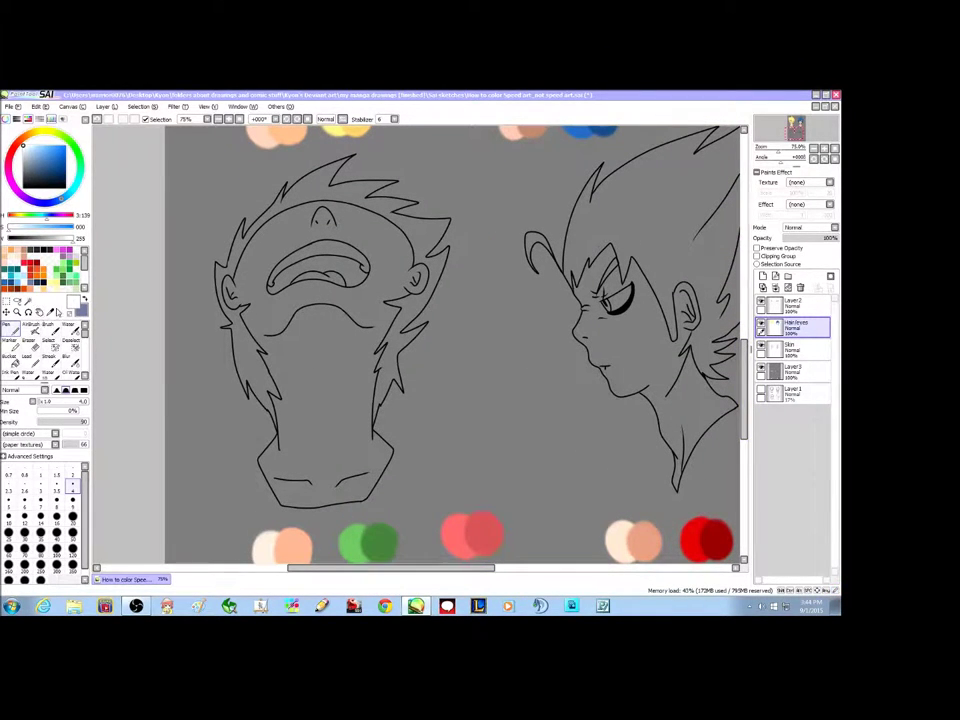
click(800, 305)
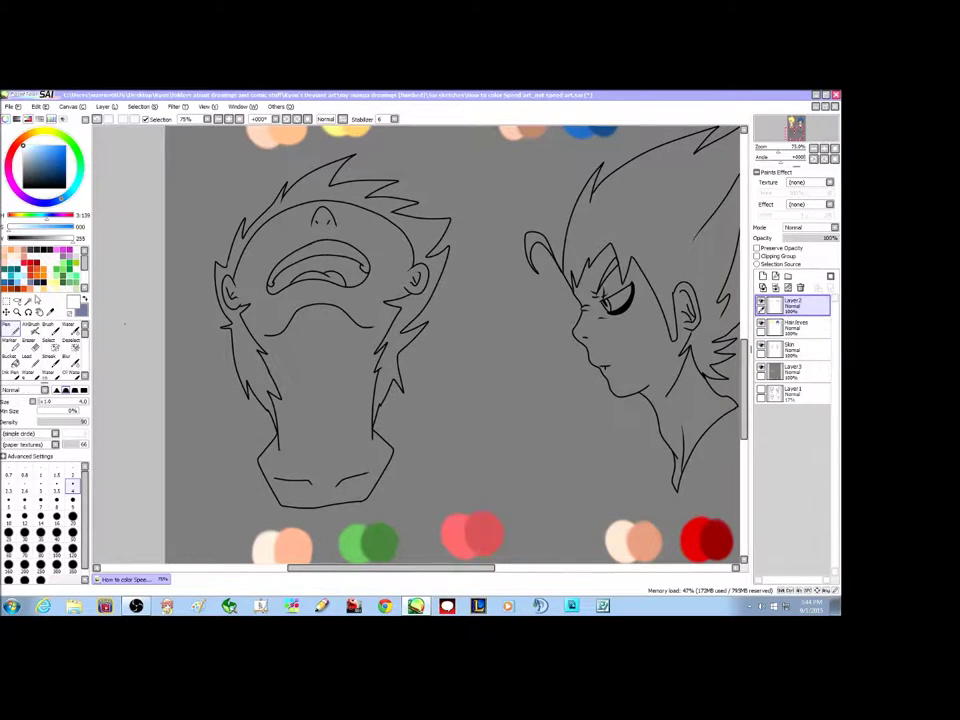
click(28, 300)
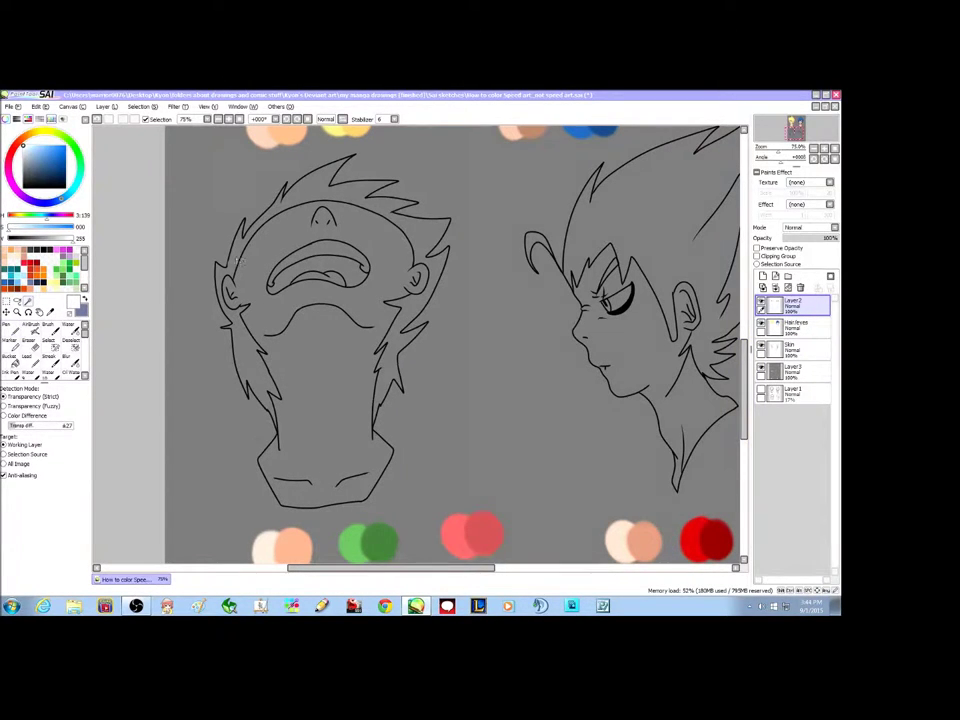
click(238, 263)
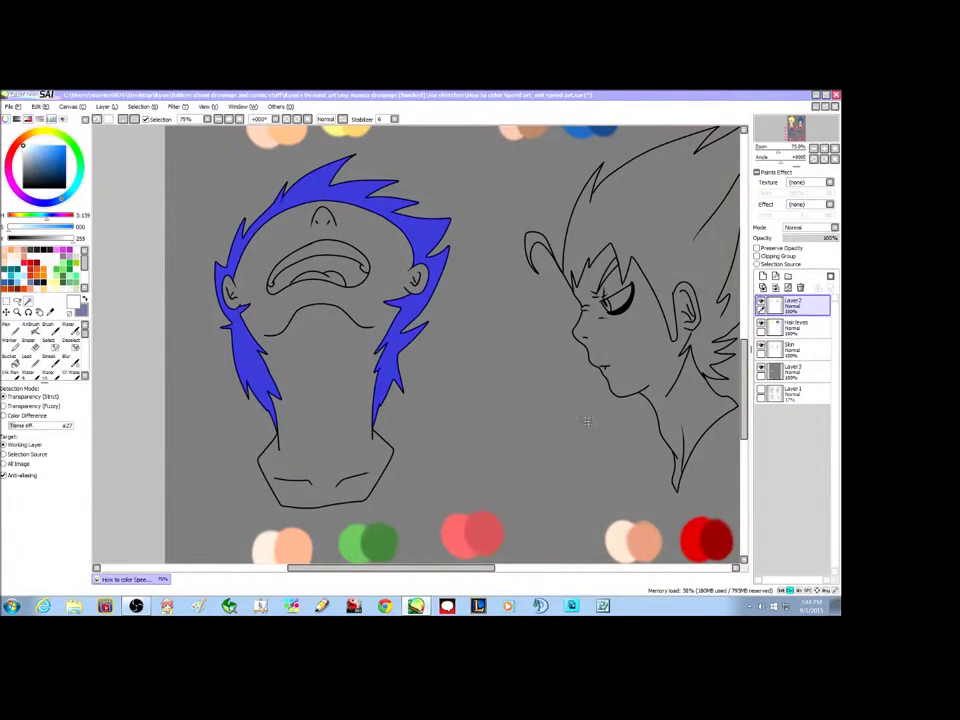
key(ctrl+d)
click(343, 387)
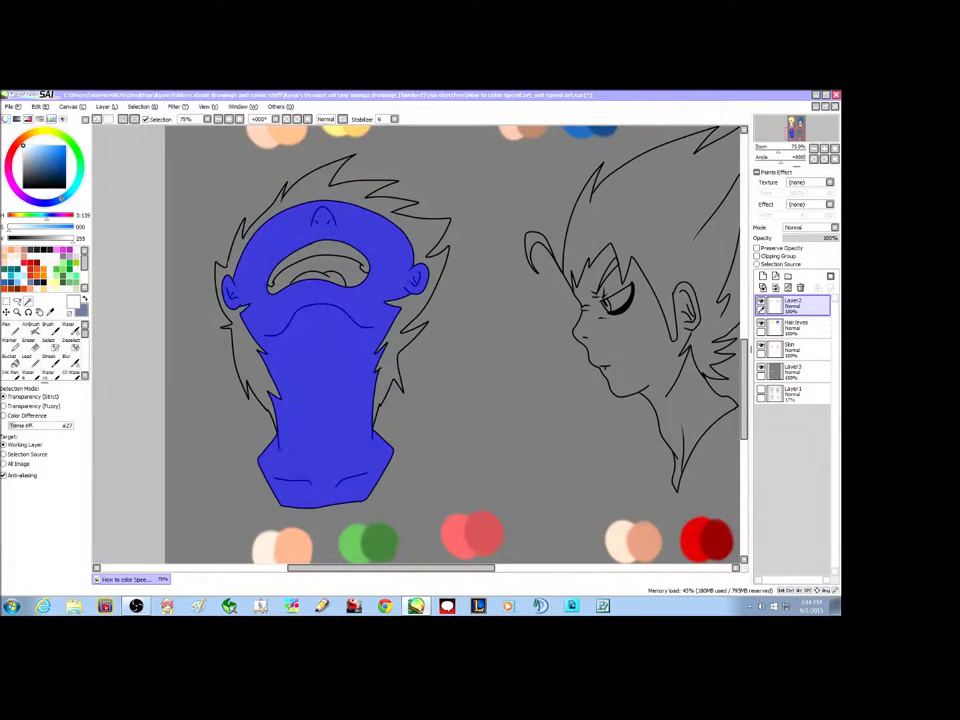
Fill the selected skin on the Skin layer with the head's light skin swatch colour, using the Pen at size 120
click(816, 346)
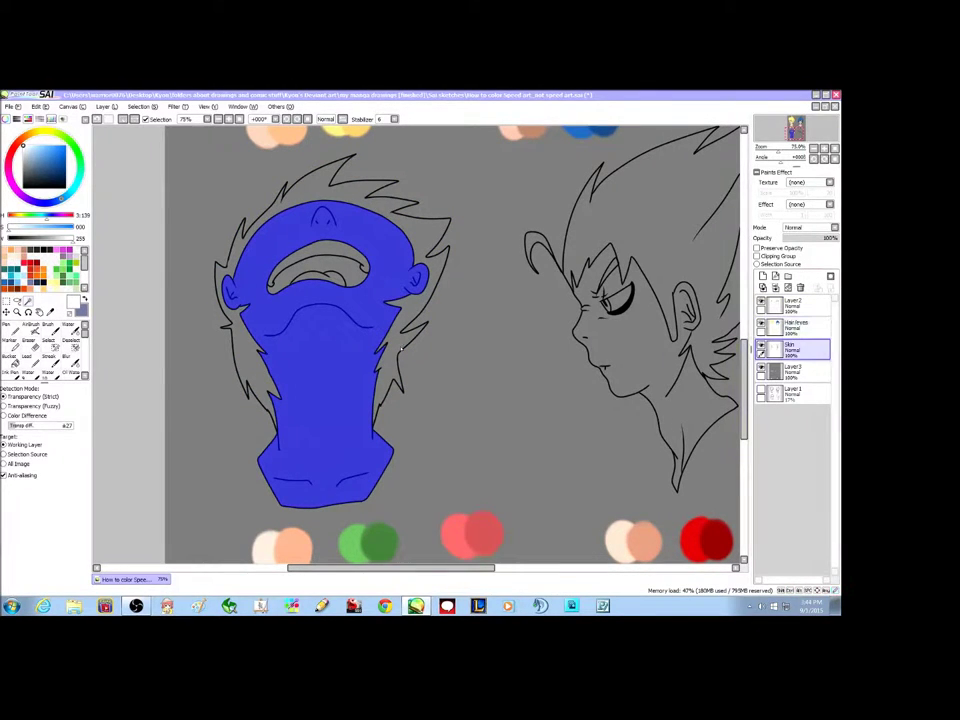
click(10, 330)
click(50, 312)
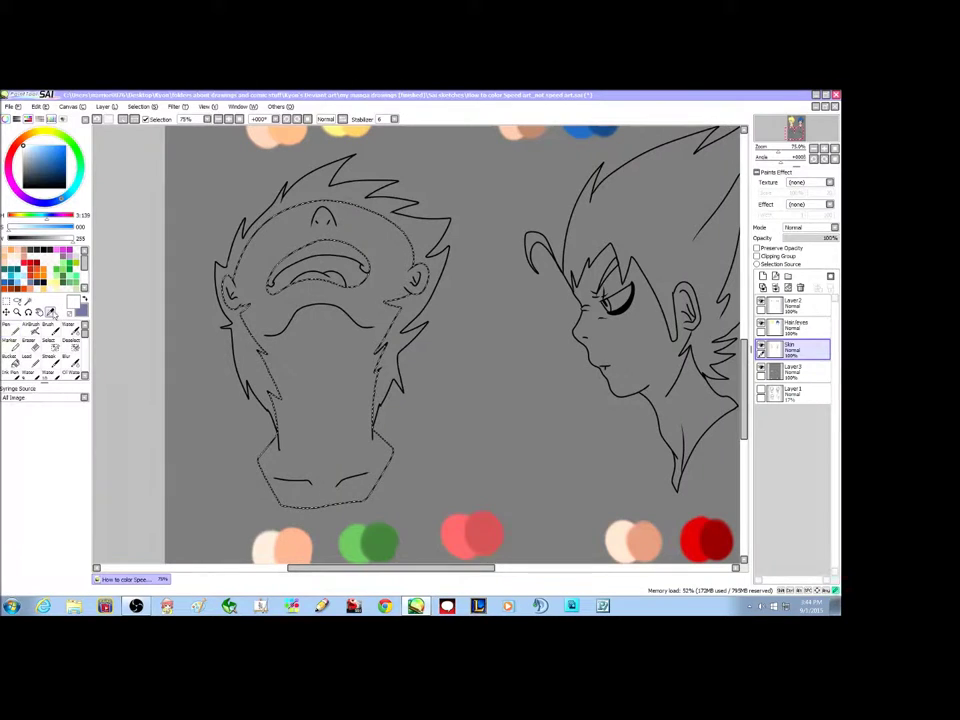
click(268, 544)
key(n)
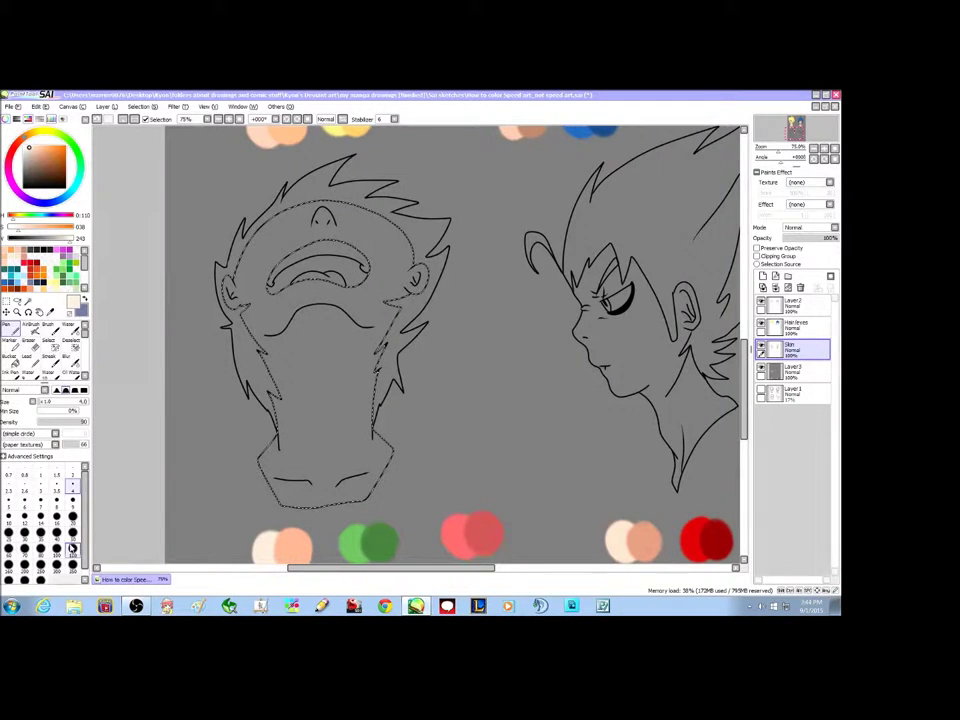
mouse_move(262, 230)
mouse_down()
mouse_move(240, 338)
mouse_move(300, 230)
mouse_move(340, 280)
mouse_move(330, 420)
mouse_move(290, 462)
mouse_move(354, 392)
mouse_move(330, 470)
mouse_move(370, 460)
mouse_up()
Review the shading on the finished upper heads as a reference for the lower-left head
drag(746, 347, 746, 274)
drag(430, 569, 471, 578)
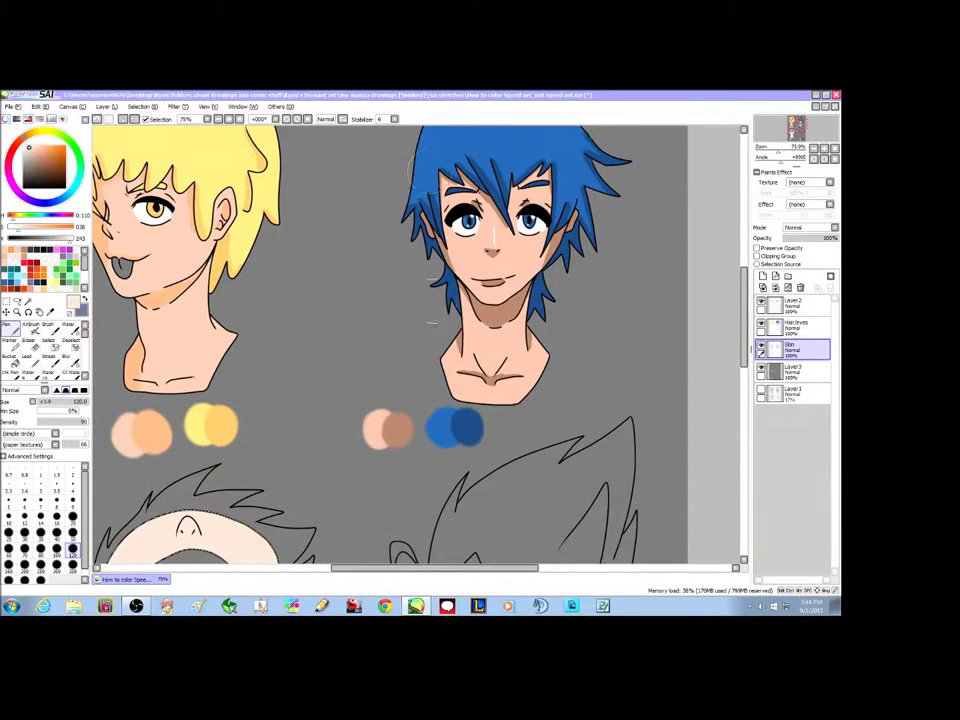
drag(743, 299, 743, 308)
scroll(743, 308, down, 5)
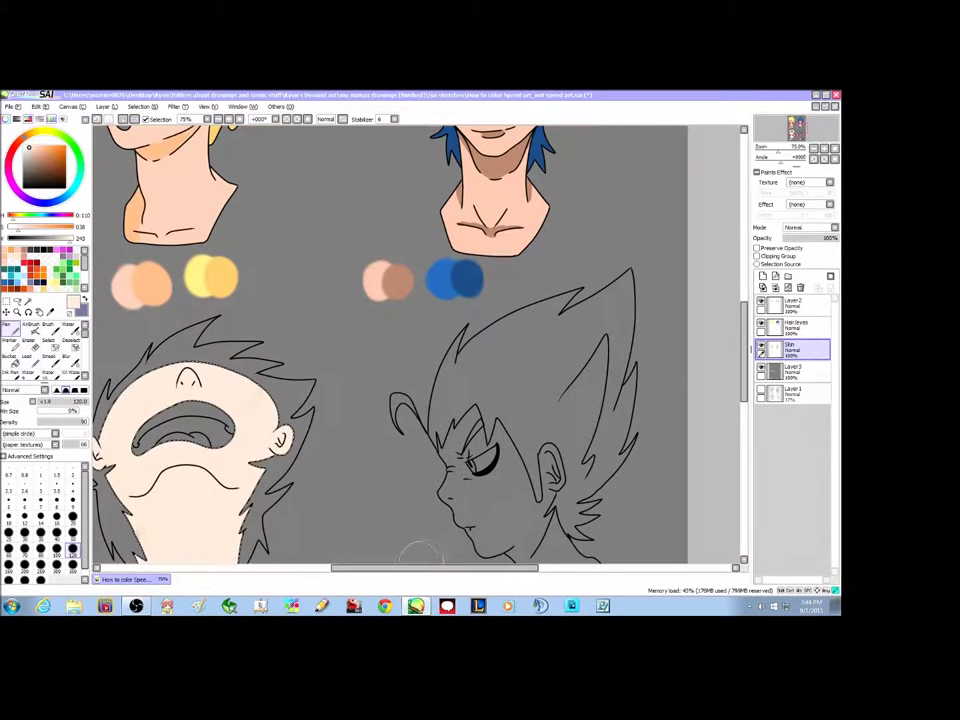
drag(378, 571, 329, 572)
drag(743, 305, 743, 325)
scroll(460, 345, down, 3)
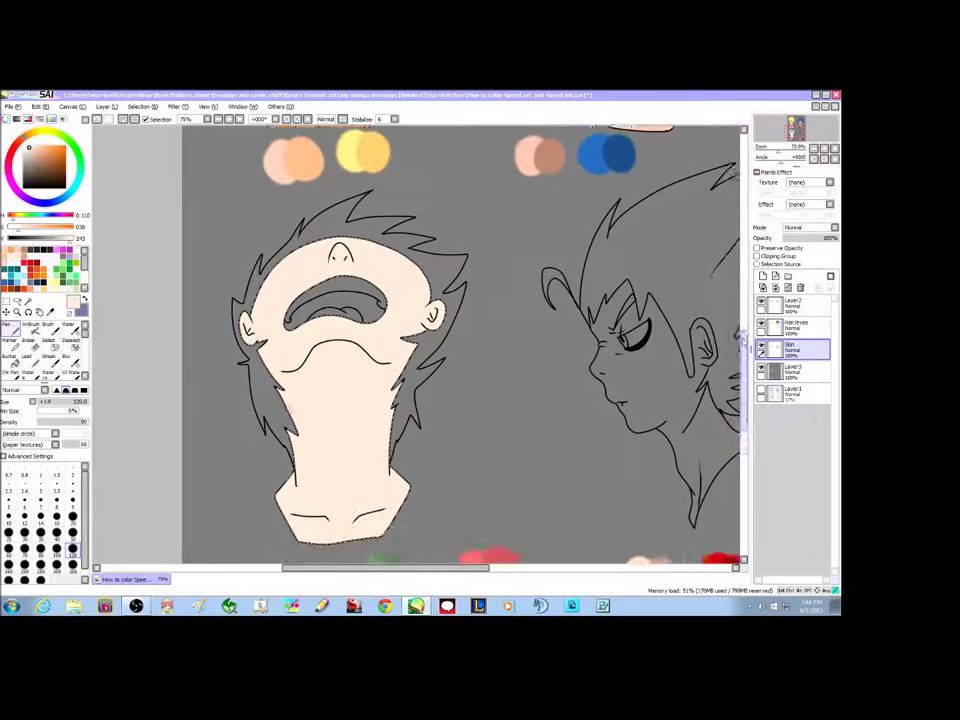
Shade the area beneath the chin with the darker skin swatch colour, using the Pen at sizes 50 and 20
click(53, 313)
click(315, 553)
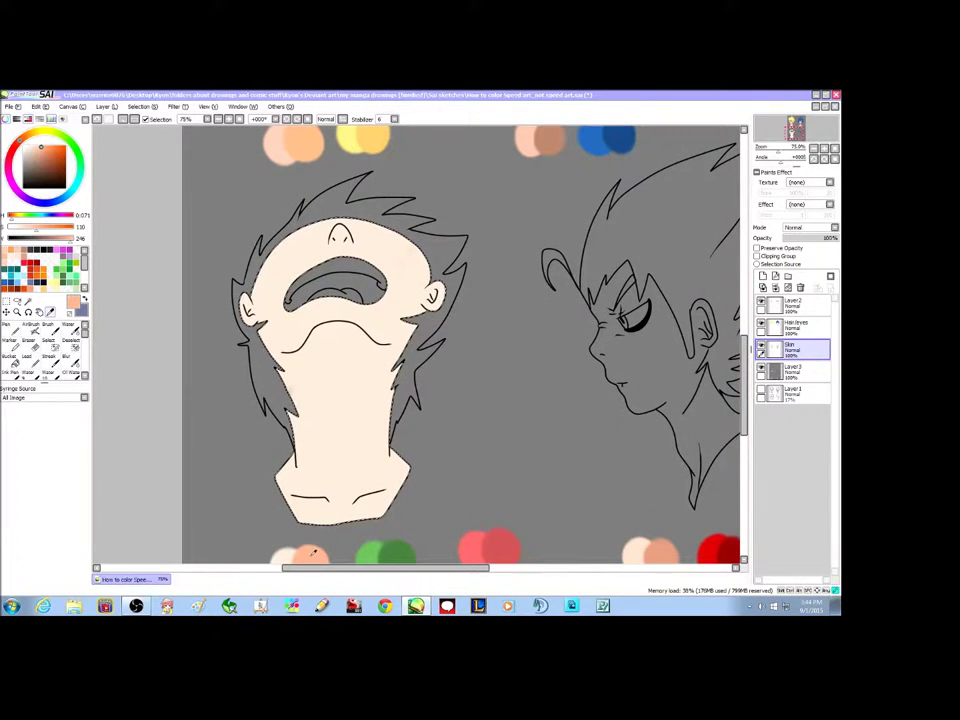
click(10, 330)
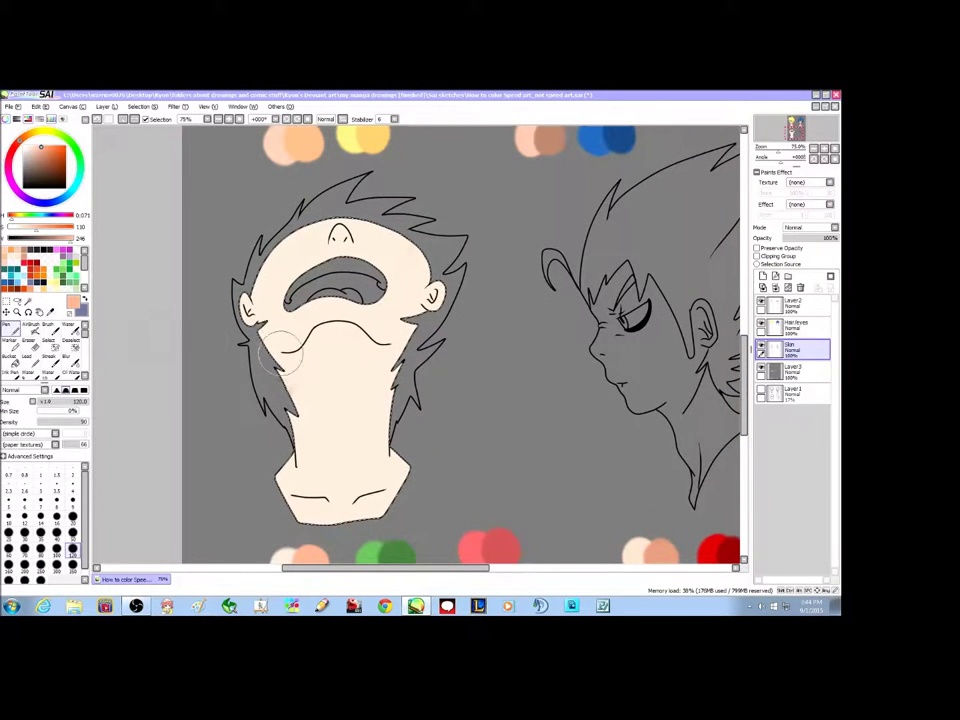
click(72, 534)
mouse_move(322, 334)
mouse_down()
mouse_move(290, 358)
mouse_move(346, 330)
mouse_move(390, 350)
mouse_move(370, 355)
mouse_up()
click(72, 518)
mouse_move(284, 356)
mouse_down()
mouse_move(333, 379)
mouse_move(323, 371)
mouse_move(357, 374)
mouse_move(343, 379)
mouse_move(373, 362)
mouse_up()
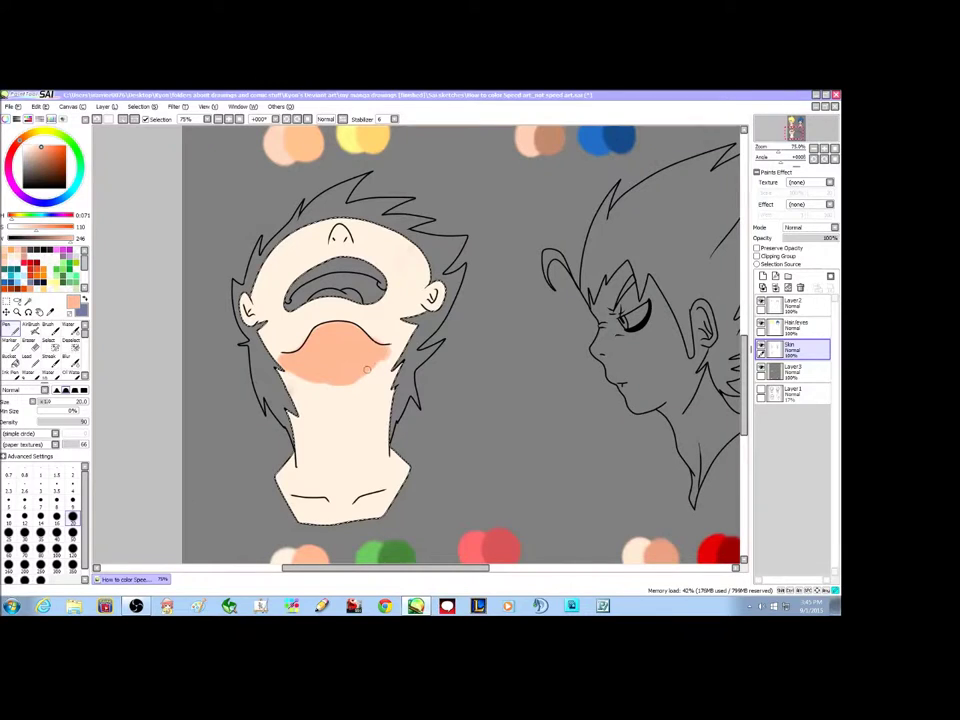
mouse_move(253, 292)
mouse_down()
mouse_move(311, 243)
mouse_move(358, 229)
mouse_move(353, 236)
mouse_move(426, 255)
mouse_up()
mouse_move(297, 232)
mouse_down()
mouse_move(262, 268)
mouse_move(326, 229)
mouse_up()
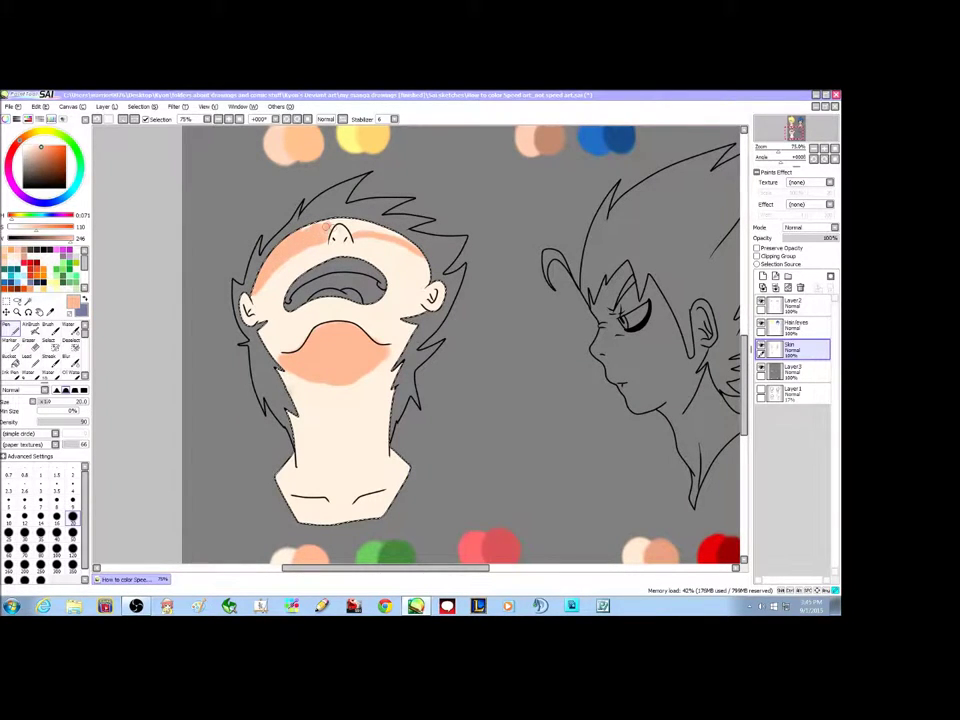
key(ctrl+z)
key(ctrl+z)
key(ctrl+z)
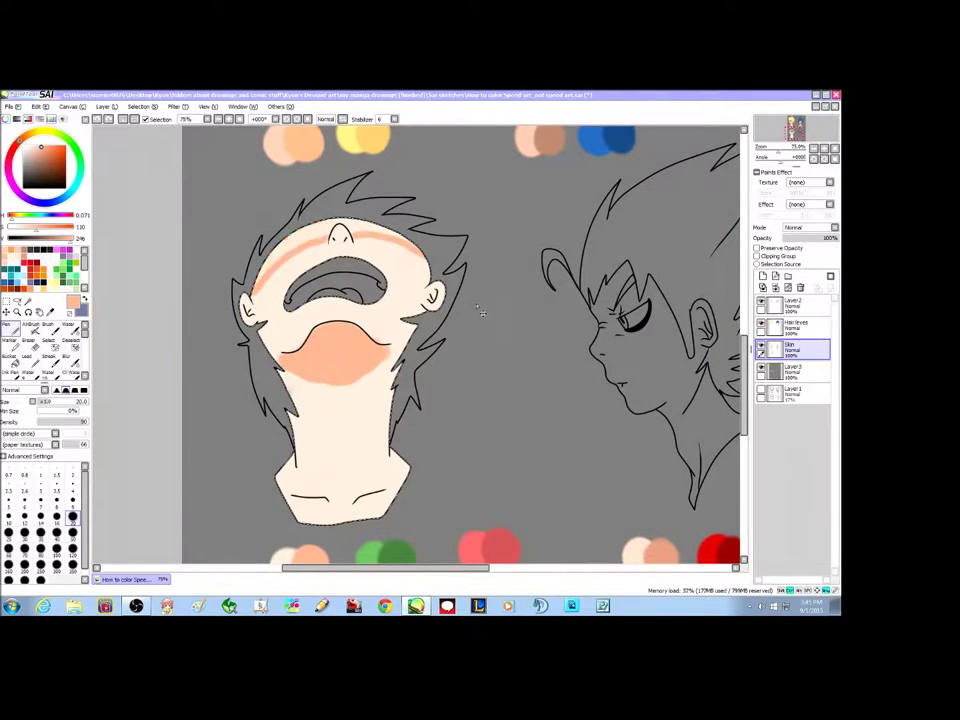
Extend the chin shadow down the middle of the neck in a tapering shape with the Pen at size 20
scroll(745, 343, down, 2)
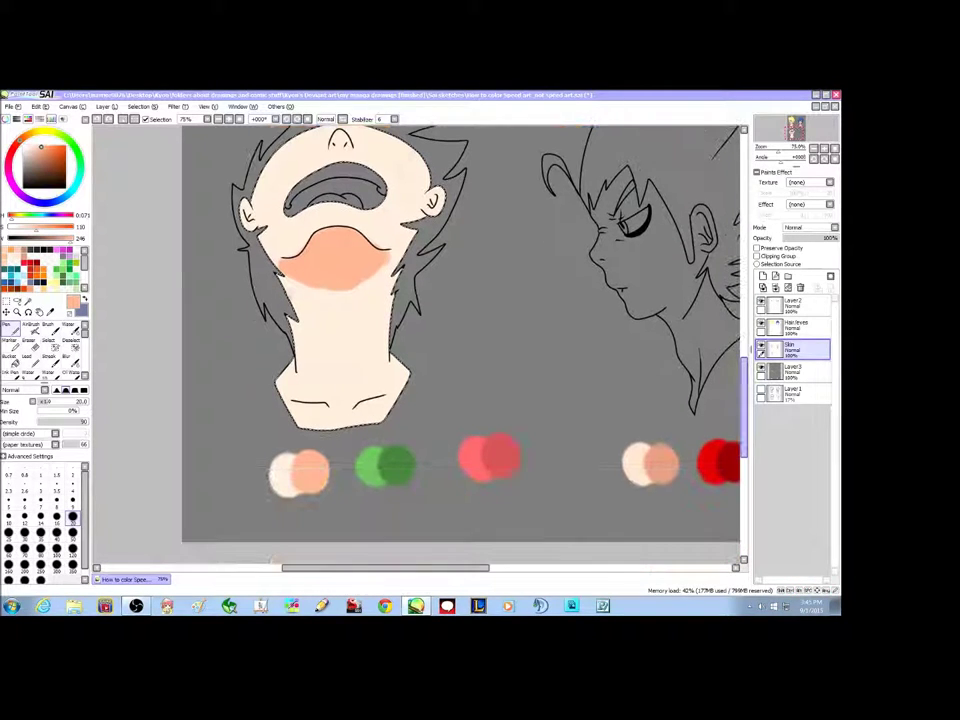
mouse_move(311, 284)
mouse_down()
mouse_move(328, 340)
mouse_move(325, 300)
mouse_move(340, 330)
mouse_move(350, 280)
mouse_move(340, 345)
mouse_up()
mouse_move(376, 268)
mouse_down()
mouse_move(355, 324)
mouse_move(359, 292)
mouse_up()
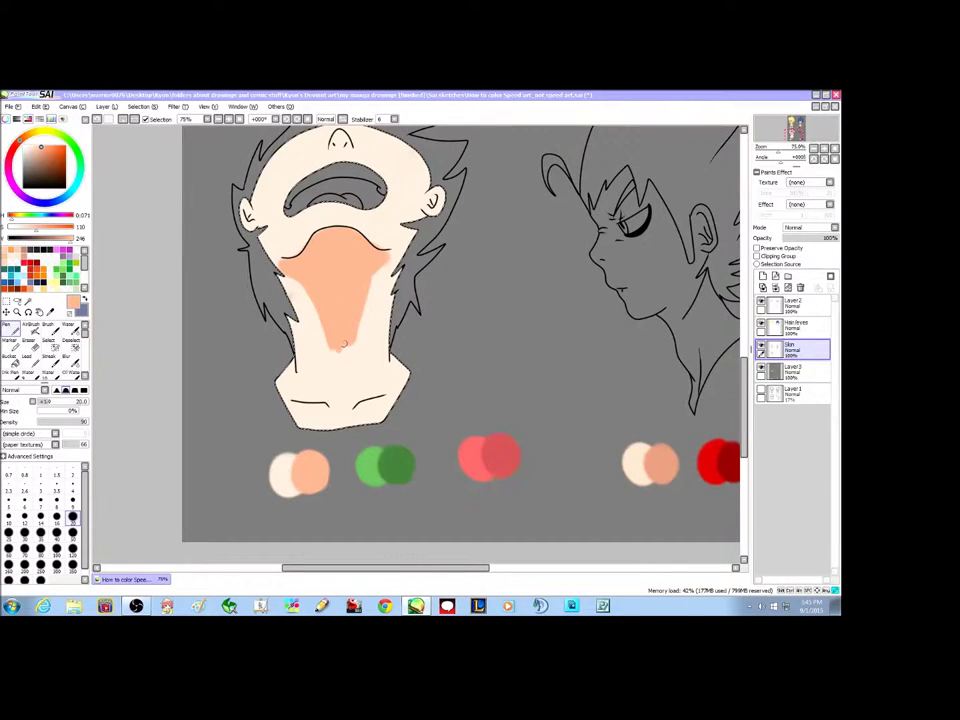
Soften the edges of the chin and neck shadow with the Blur tool at size 50
scroll(745, 343, up, 2)
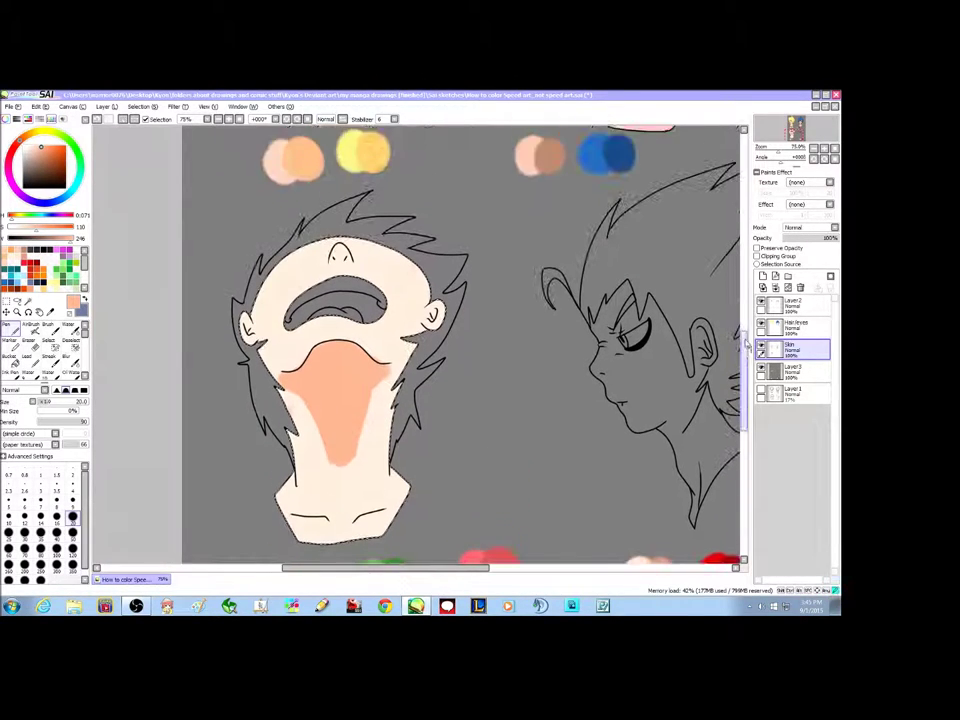
drag(746, 343, 746, 355)
click(70, 361)
click(73, 561)
click(72, 541)
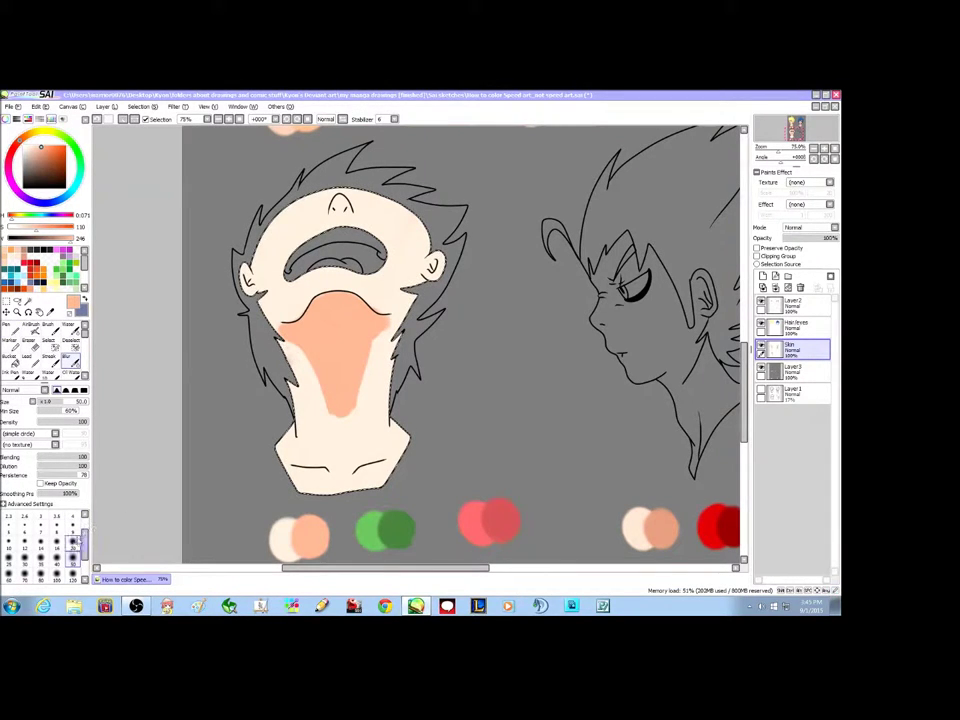
click(73, 561)
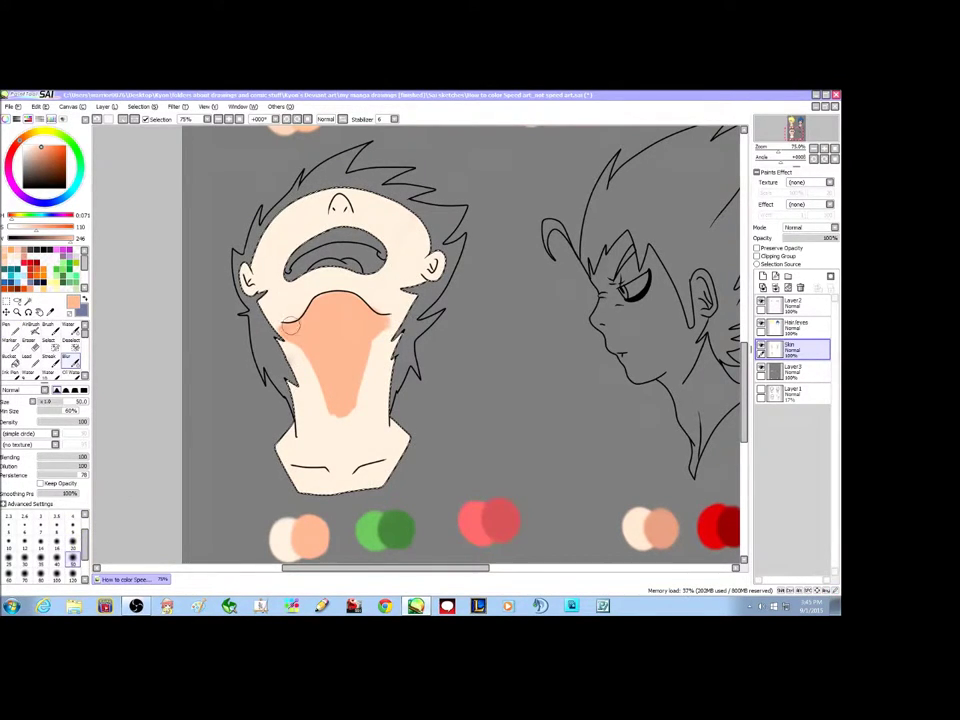
mouse_move(296, 348)
mouse_down()
mouse_move(343, 419)
mouse_move(334, 417)
mouse_move(369, 409)
mouse_move(363, 396)
mouse_move(356, 406)
mouse_move(378, 338)
mouse_move(356, 427)
mouse_move(364, 381)
mouse_move(314, 399)
mouse_move(294, 356)
mouse_up()
mouse_move(385, 318)
mouse_down()
mouse_move(394, 322)
mouse_move(386, 322)
mouse_up()
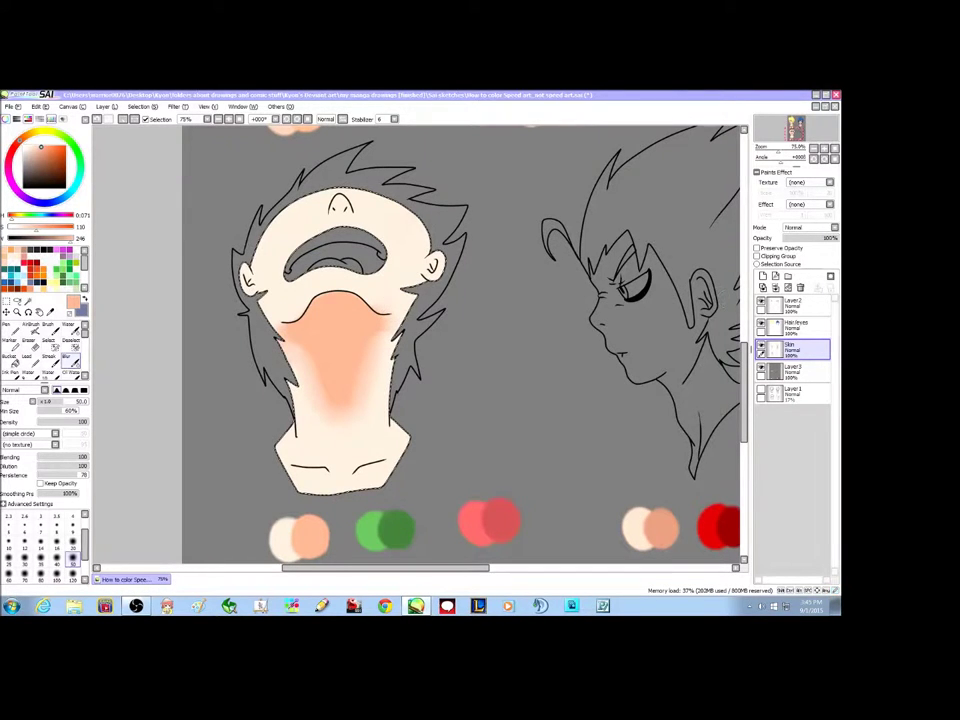
Shade the collarbones, shoulders, inner ears and nose in the darker skin colour with the Pen at size 20
drag(745, 352, 746, 350)
key(n)
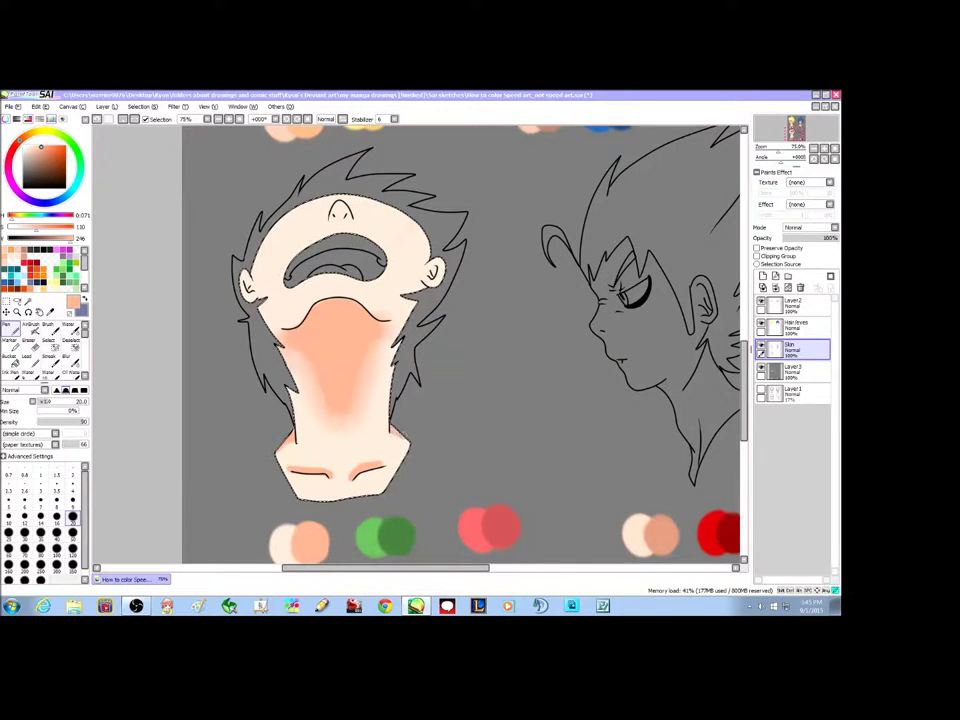
mouse_move(745, 365)
mouse_down()
mouse_move(746, 324)
mouse_move(747, 348)
mouse_up()
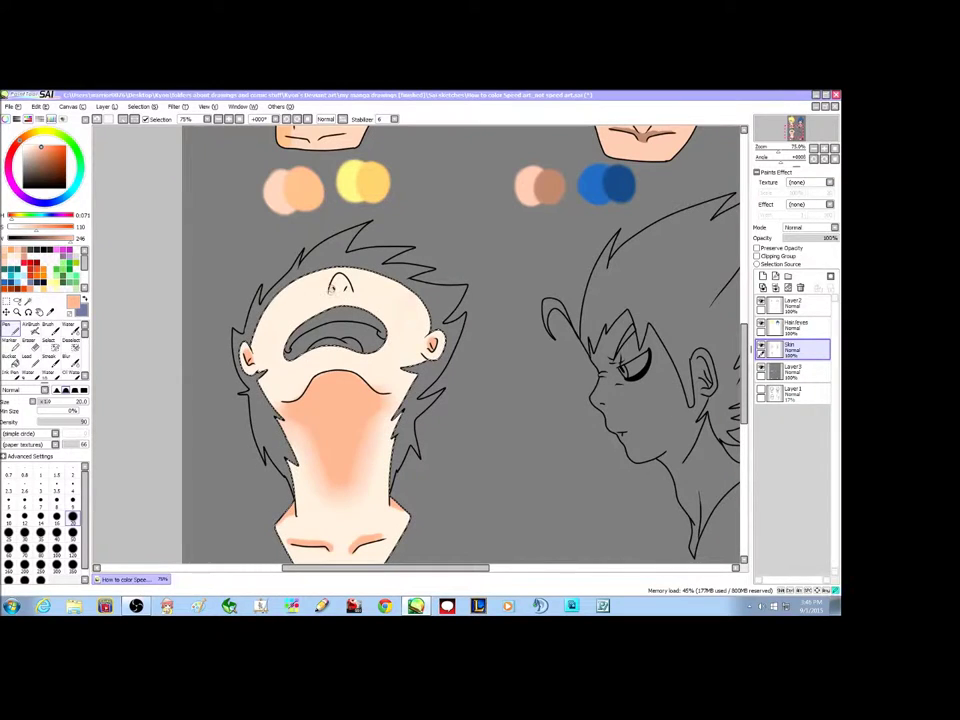
drag(340, 282, 341, 280)
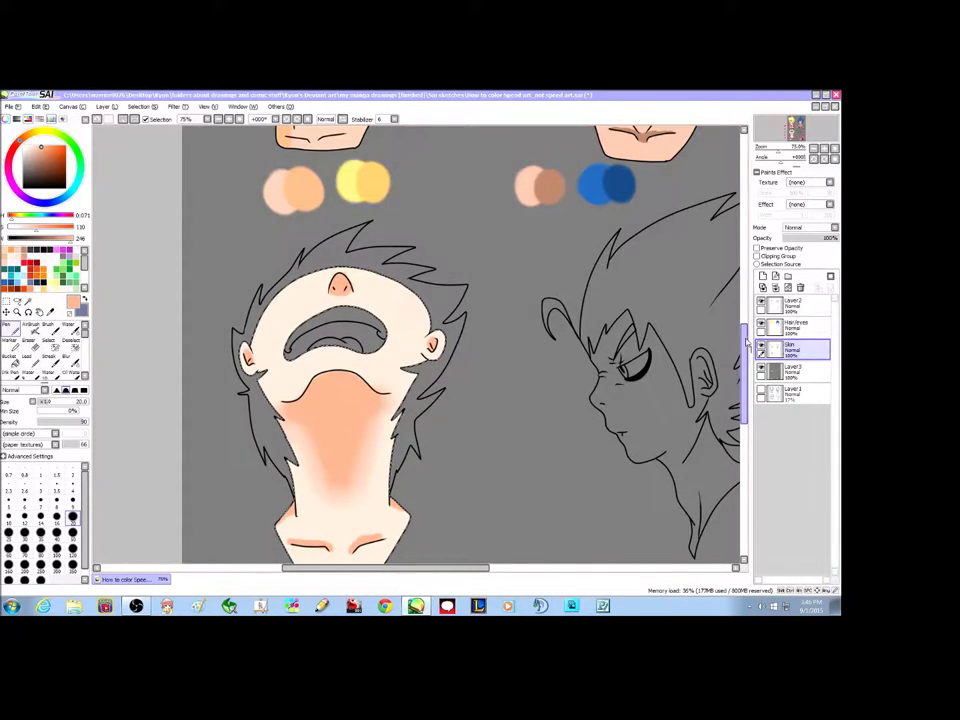
Shade the jaw edges and both sides of the neck in the darker skin colour, and clear the selection
scroll(565, 262, down, 1)
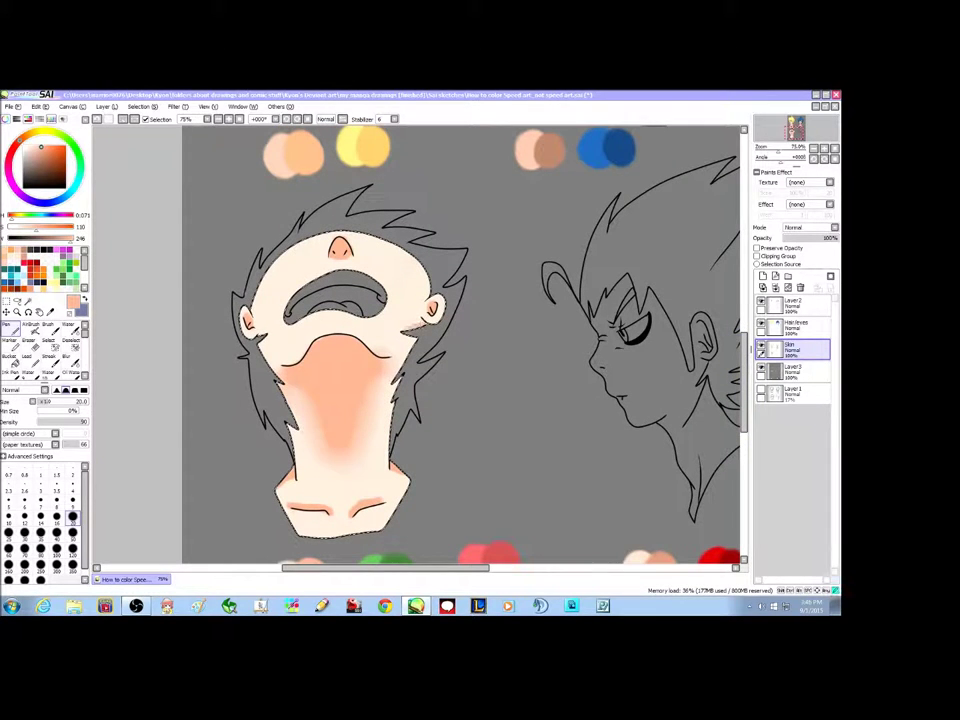
drag(401, 331, 400, 370)
drag(390, 408, 389, 463)
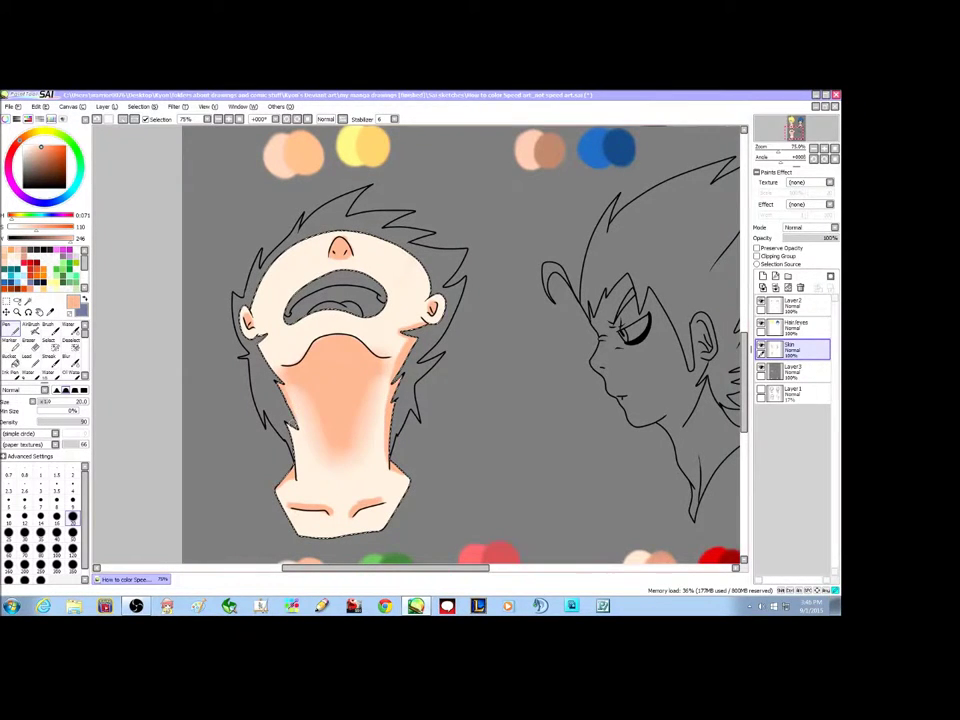
drag(293, 434, 297, 462)
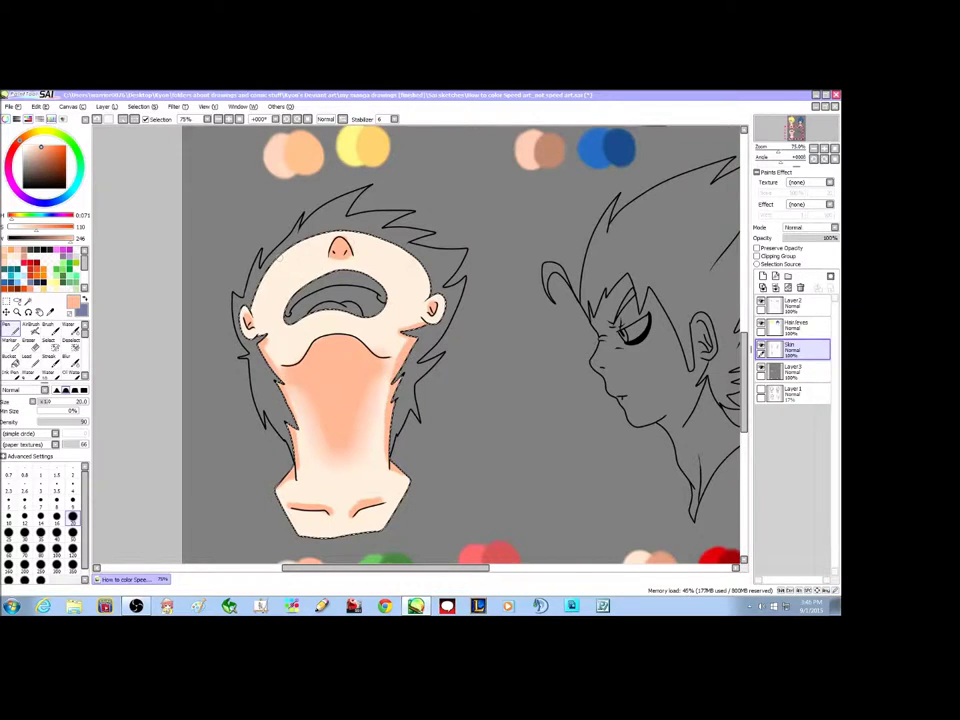
mouse_move(744, 350)
mouse_down()
mouse_move(744, 362)
mouse_move(744, 339)
mouse_up()
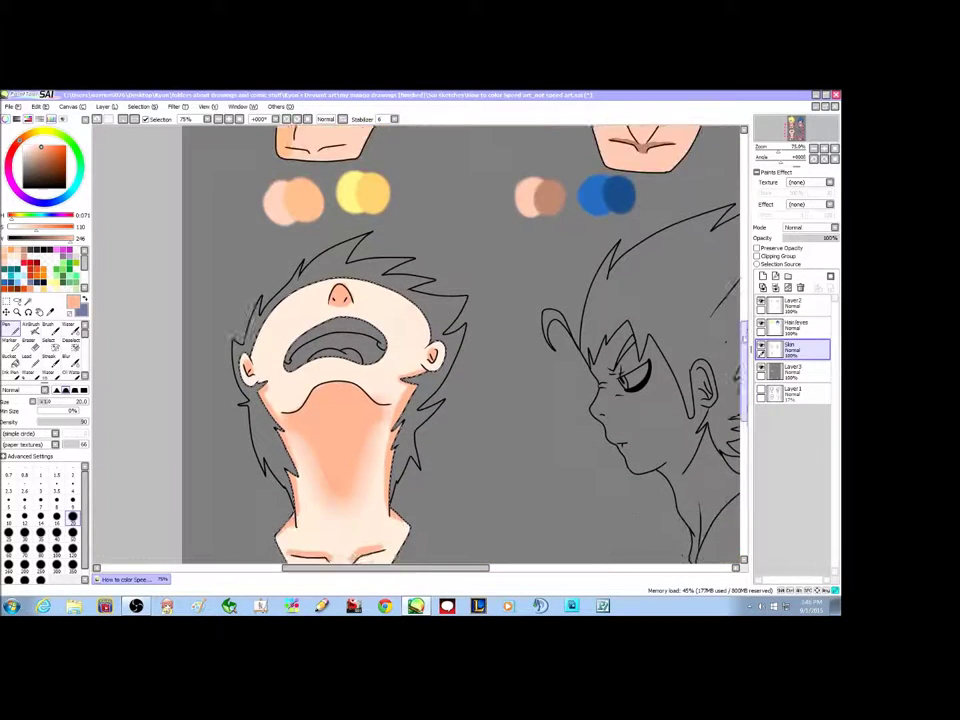
scroll(232, 338, down, 2)
click(134, 118)
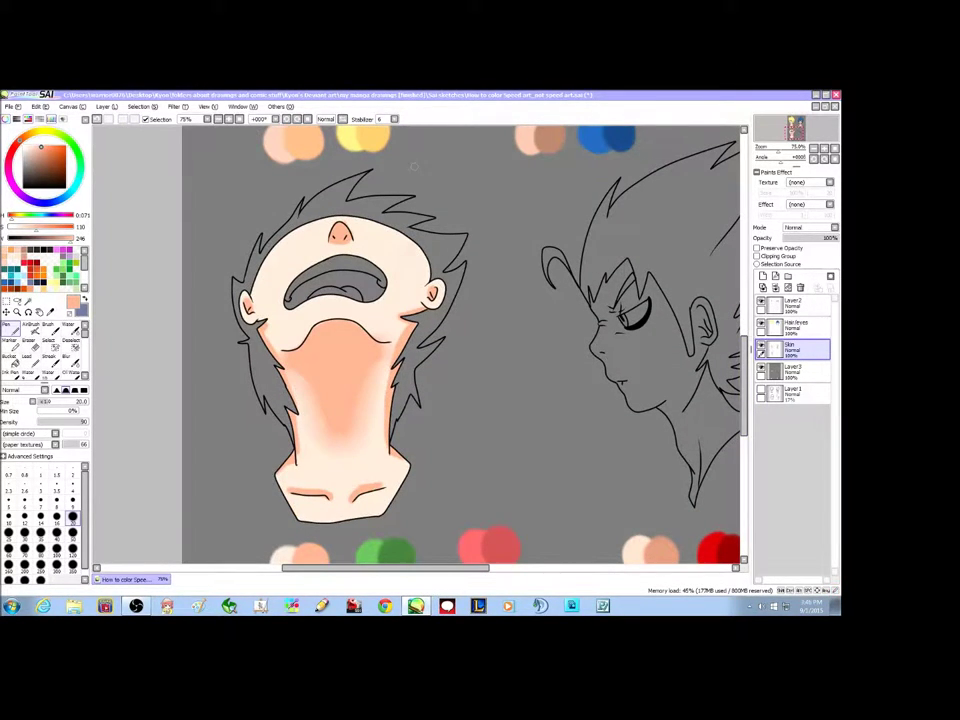
Select the lower-left head's hair from Layer2 with the Magic Wand and fill it lighter green on the Skin layer at Pen size 120
drag(743, 350, 743, 353)
click(806, 306)
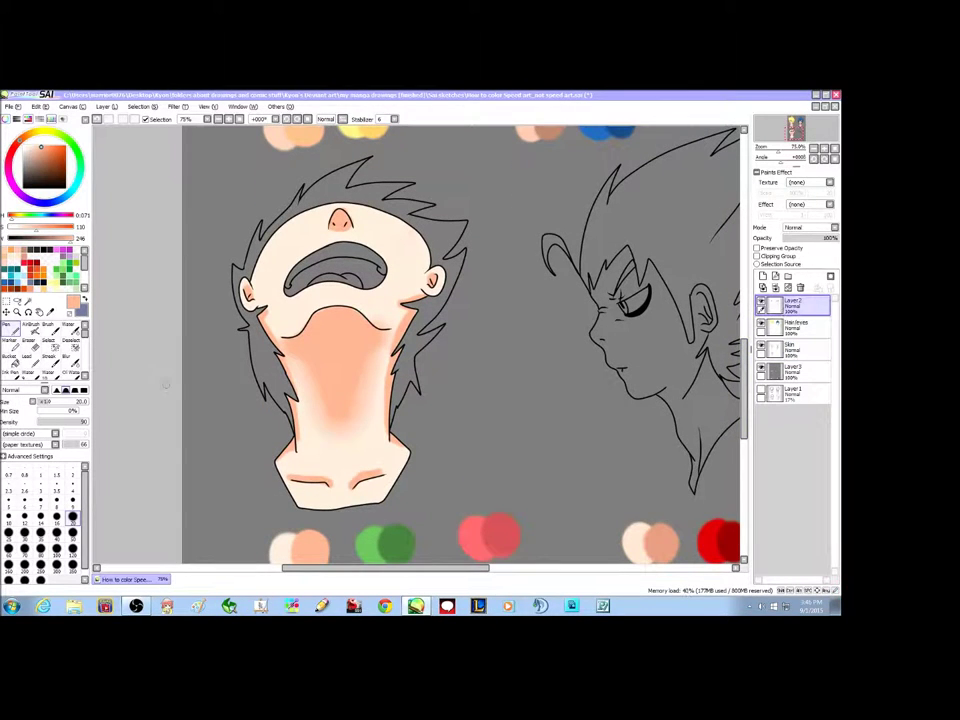
click(29, 302)
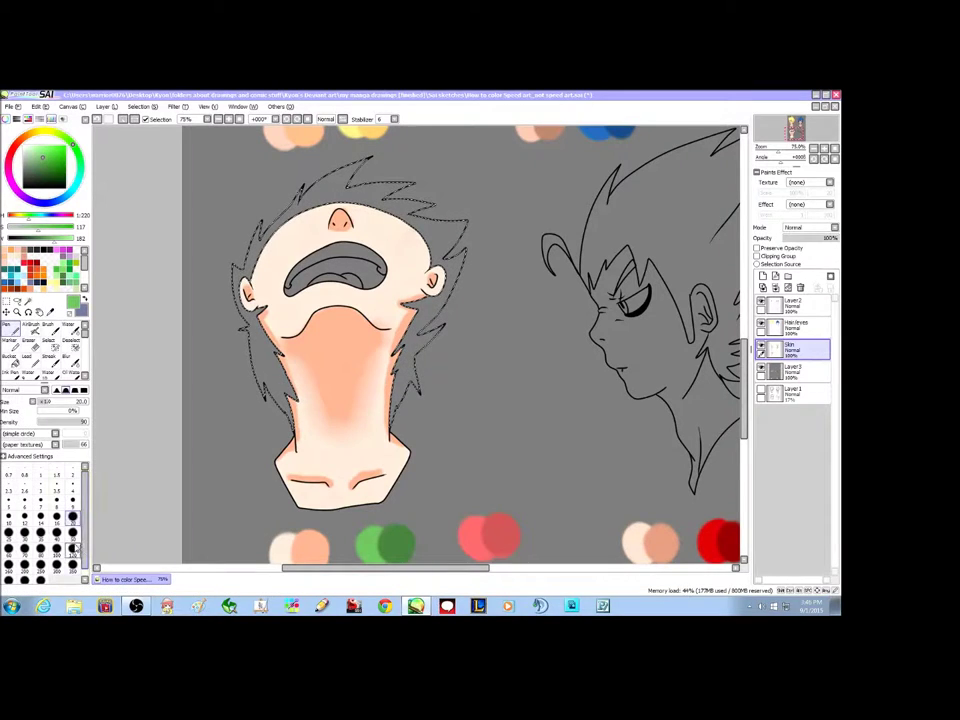
click(74, 549)
mouse_move(216, 268)
mouse_down()
mouse_move(228, 325)
mouse_move(264, 392)
mouse_up()
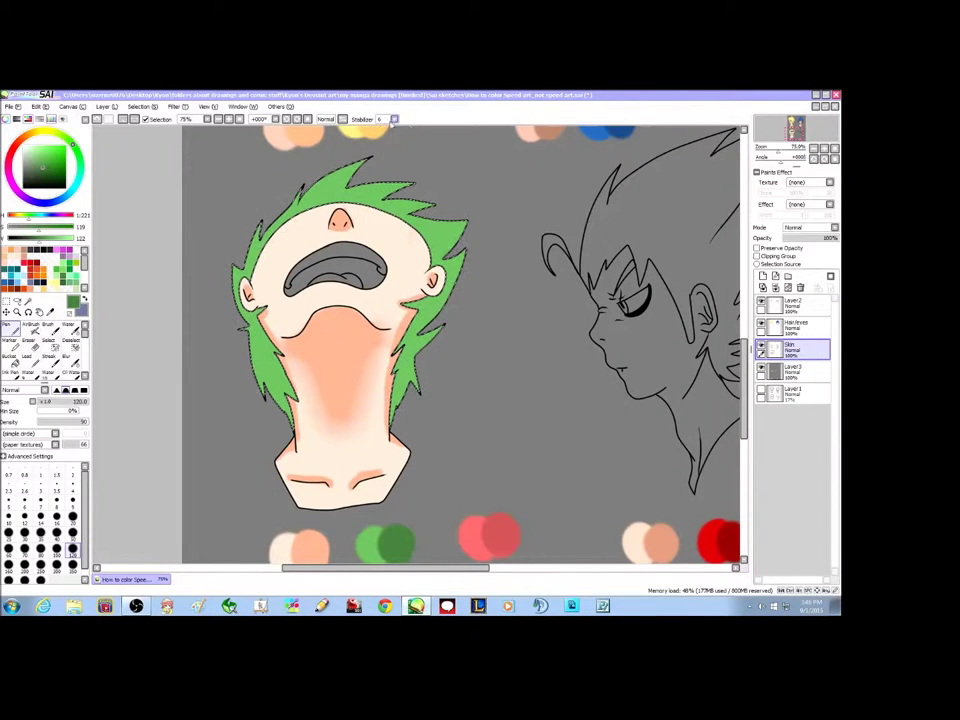
Try pen strokes on the green hair with the stabilizer at S-7 and 0, undo them, and return the stabilizer to 6
click(394, 120)
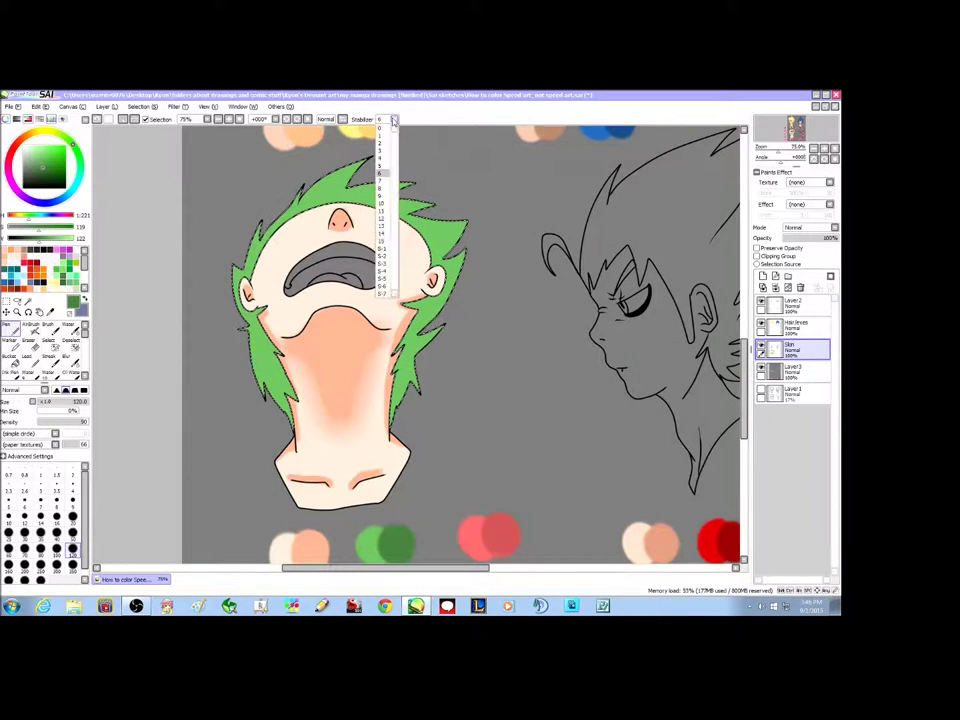
click(386, 295)
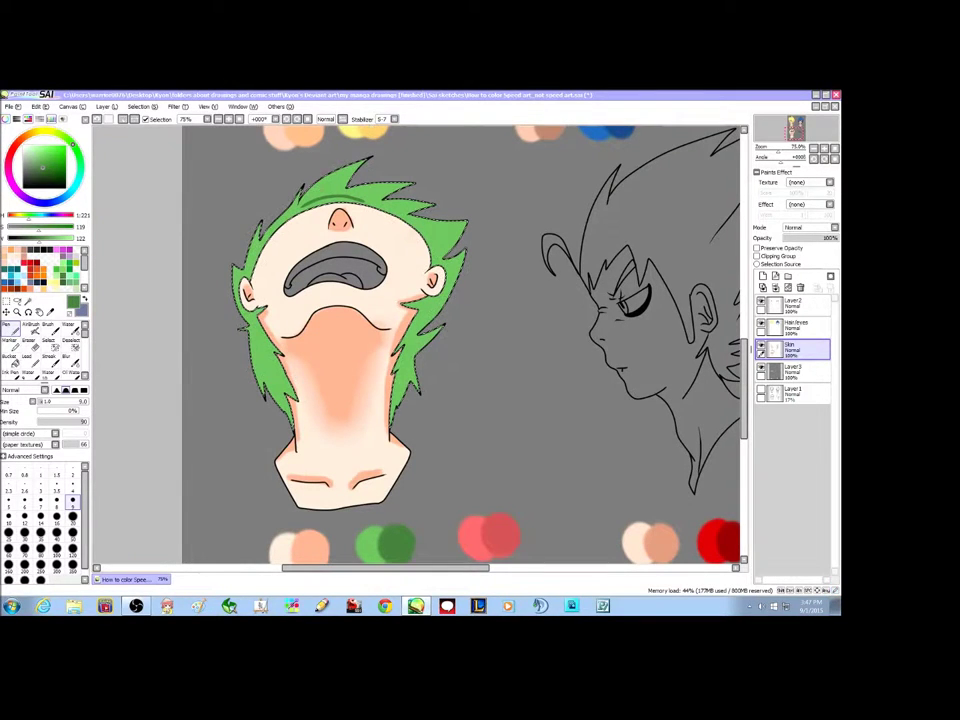
click(384, 119)
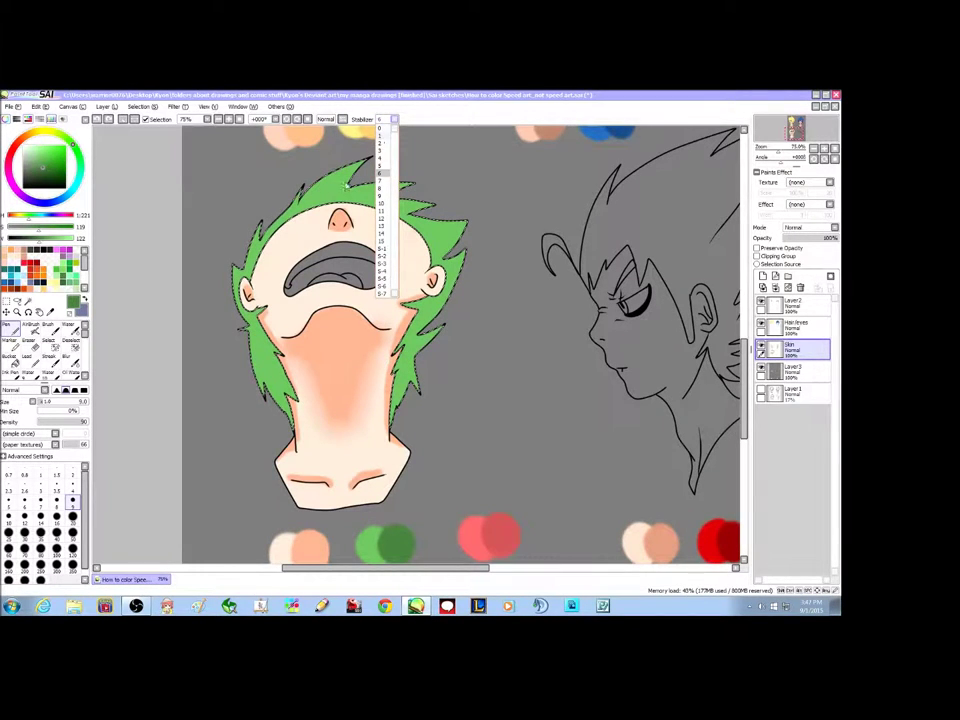
click(384, 128)
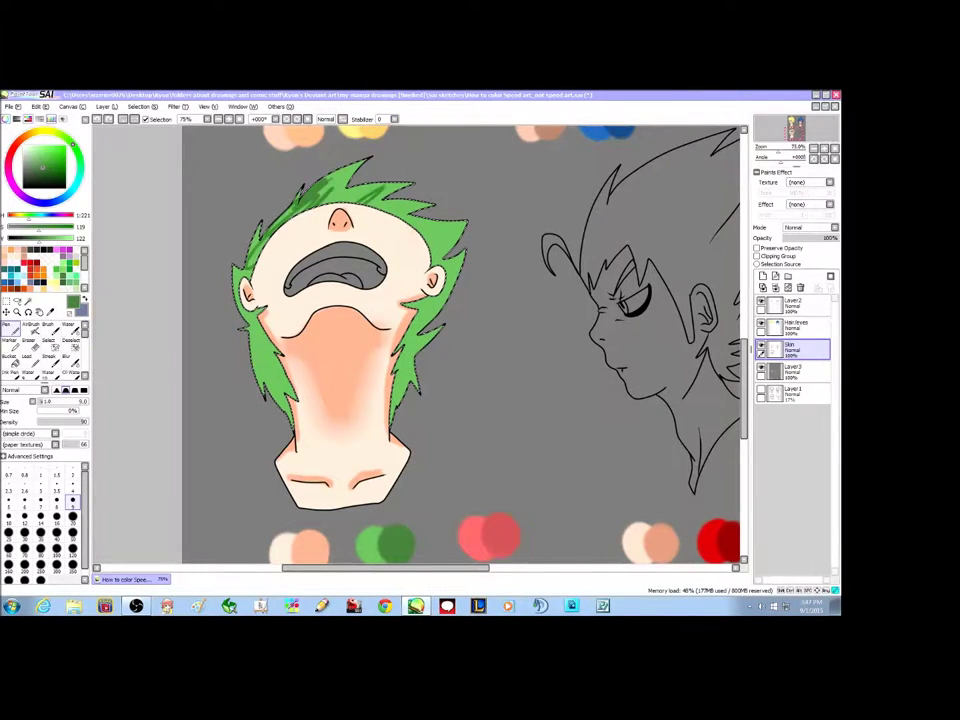
click(394, 118)
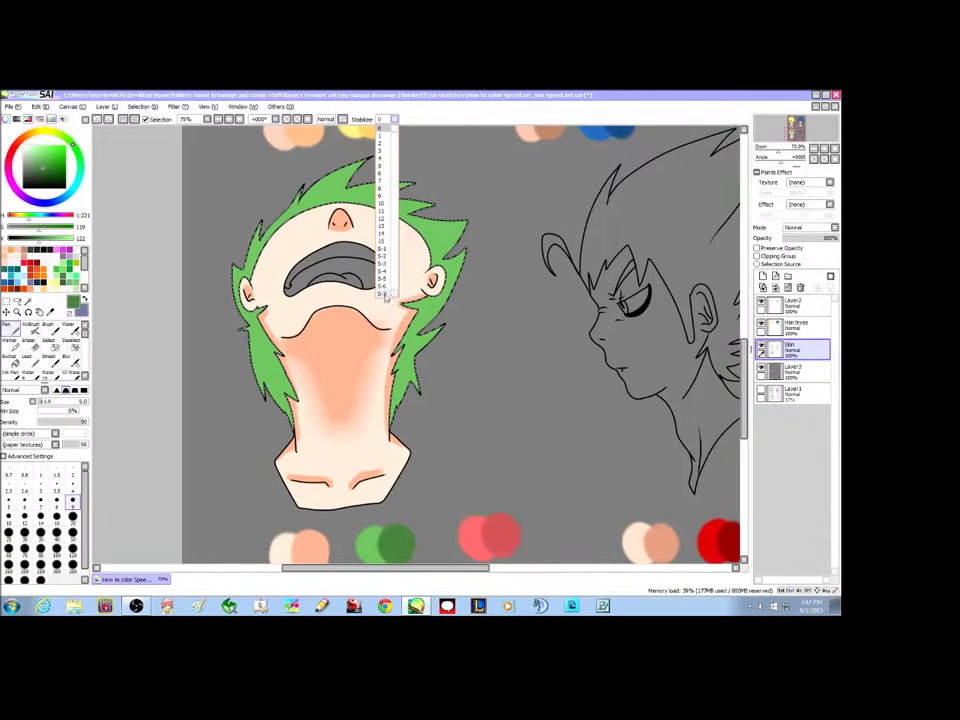
click(384, 294)
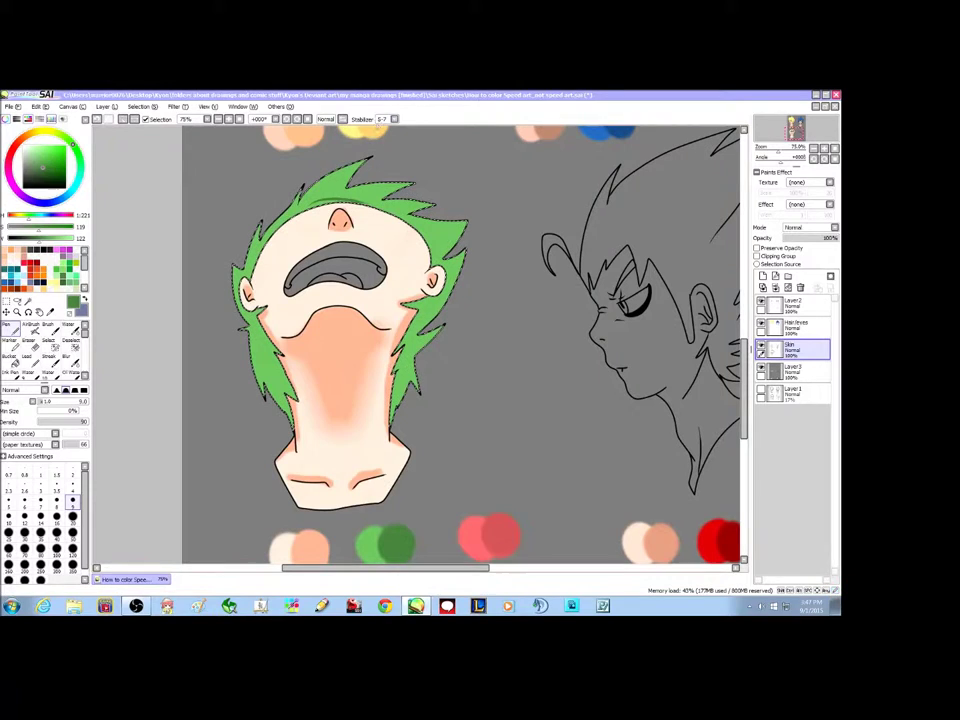
click(381, 119)
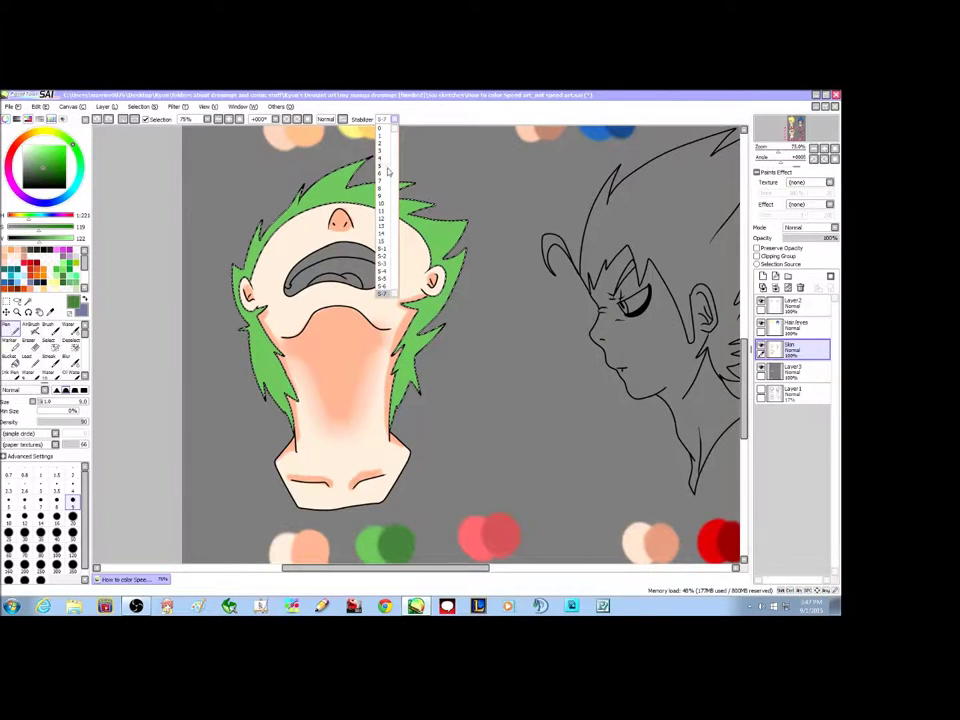
click(389, 176)
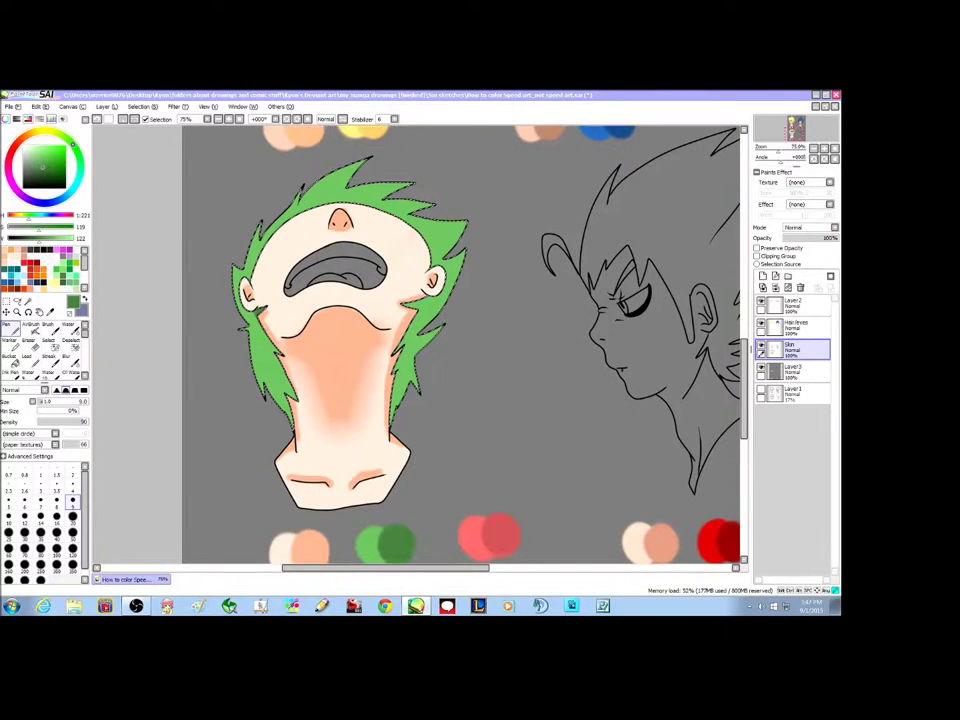
Shade the outer and lower locks of the lower-left head's hair in the darker green with the Pen, starting at size 20
click(72, 516)
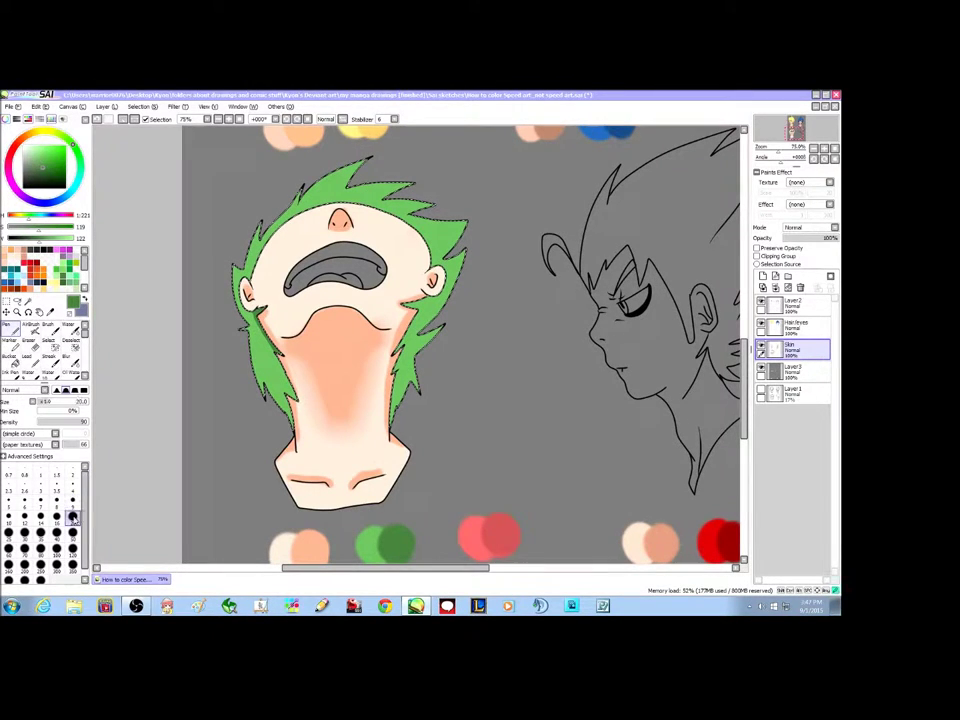
drag(255, 312, 292, 398)
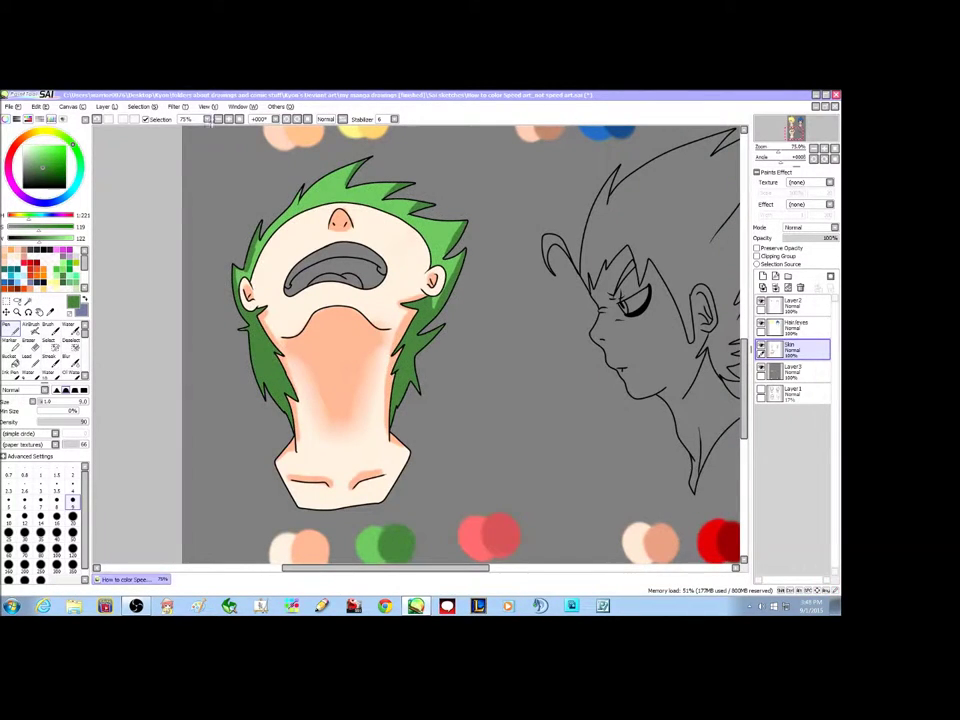
Select the lower-right head's skin area and fill it with its lighter skin swatch colour on the Skin layer at Pen size 50
click(219, 119)
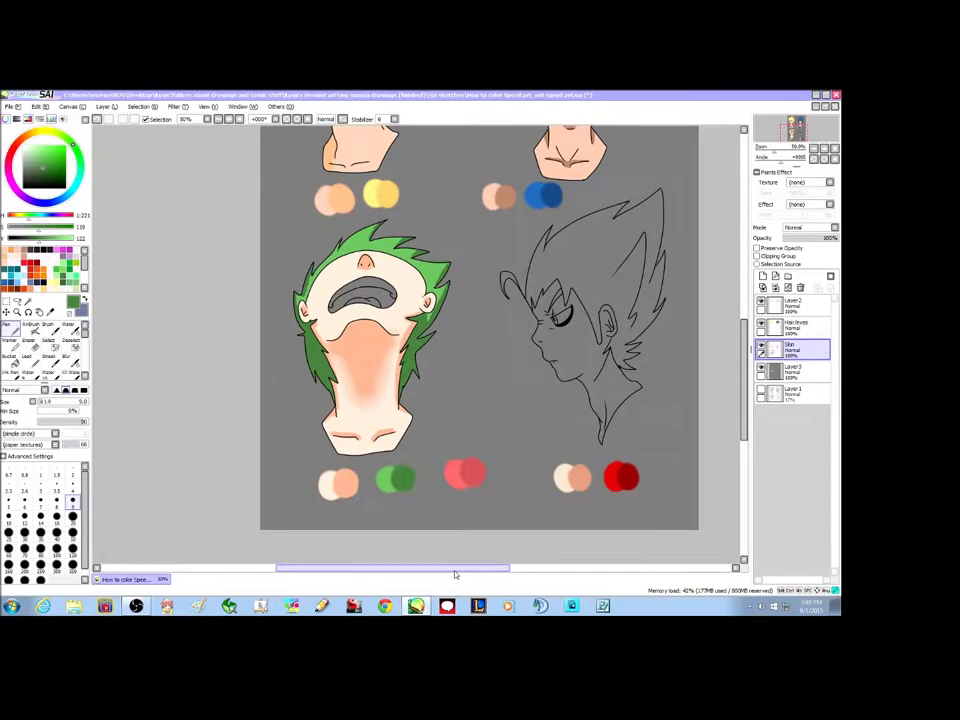
drag(454, 570, 465, 574)
drag(465, 578, 494, 574)
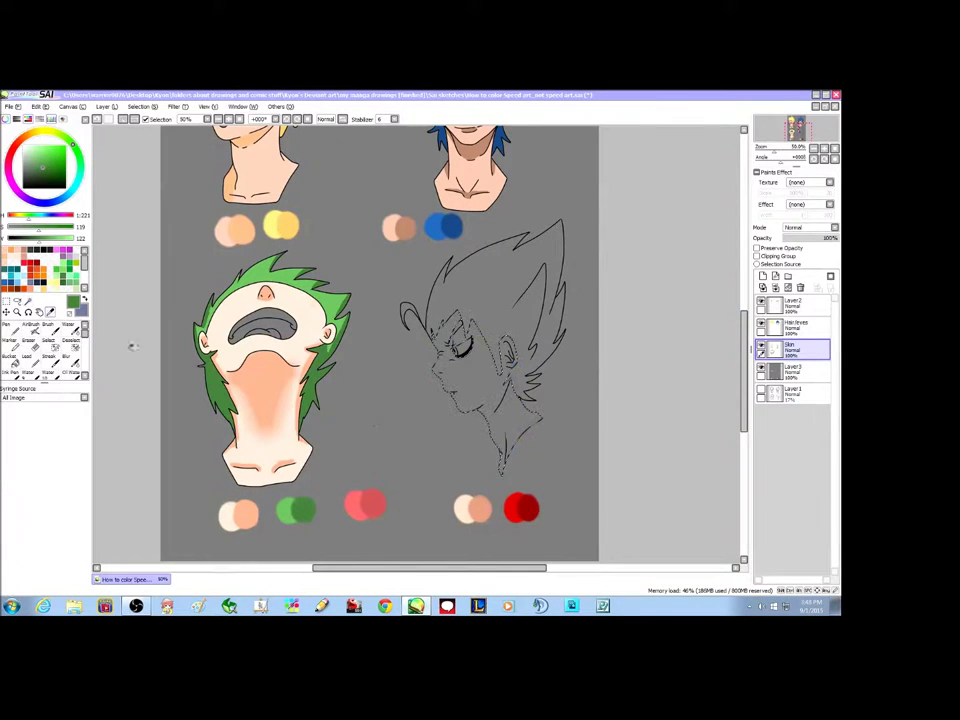
click(6, 328)
click(73, 534)
mouse_move(440, 328)
mouse_down()
mouse_move(438, 371)
mouse_move(444, 361)
mouse_move(452, 379)
mouse_move(472, 325)
mouse_move(475, 434)
mouse_move(492, 341)
mouse_move(500, 418)
mouse_move(523, 458)
mouse_move(512, 327)
mouse_up()
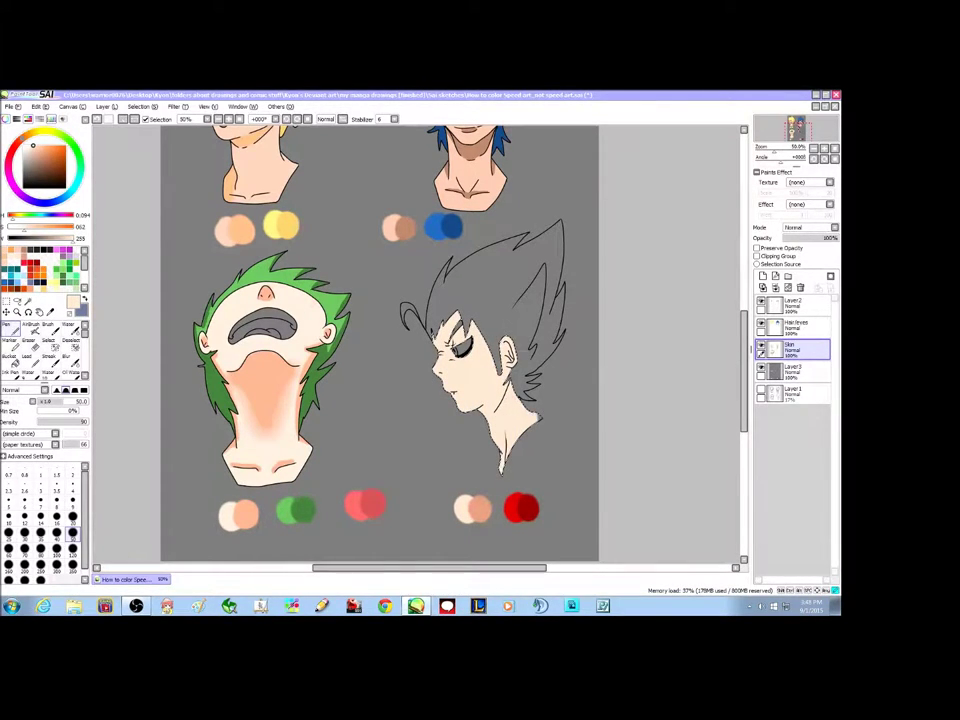
Pick the lower-right head's darker skin swatch and shade along the forehead hairline, temple and inner ear at Pen size 9
click(229, 120)
click(230, 121)
drag(369, 569, 413, 569)
drag(746, 353, 746, 400)
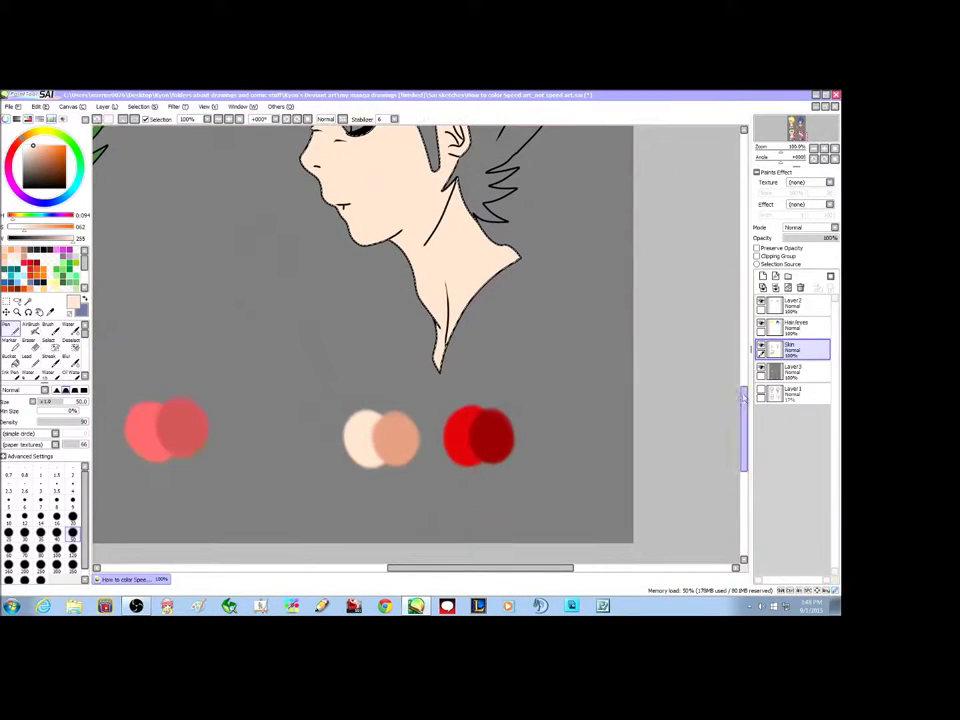
click(50, 312)
alt+click(401, 439)
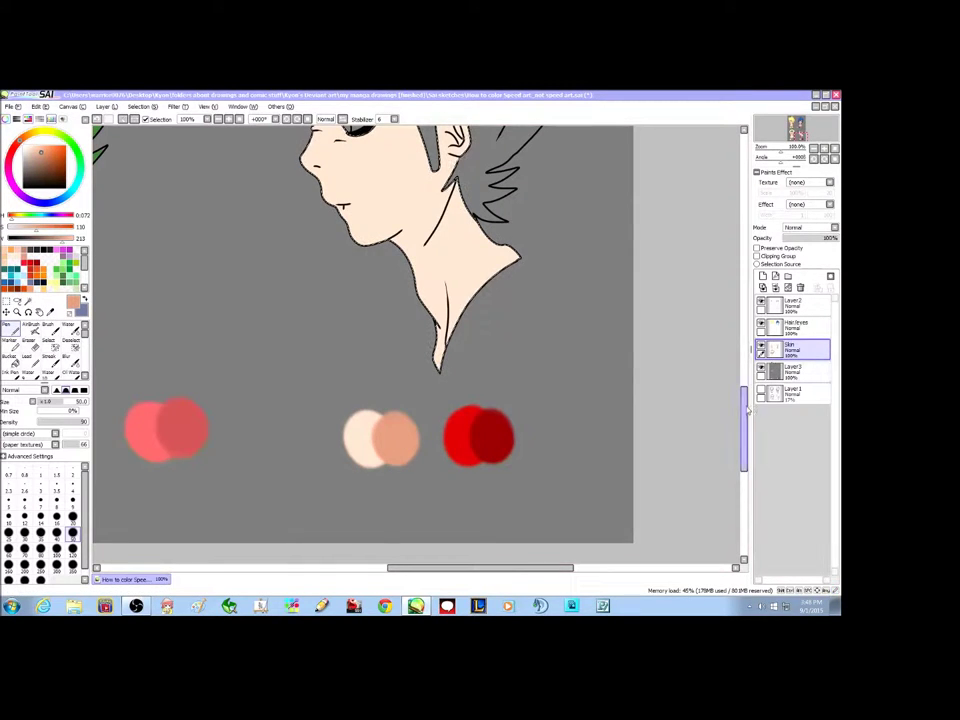
scroll(610, 295, up, 4)
scroll(610, 295, down, 4)
scroll(610, 295, up, 4)
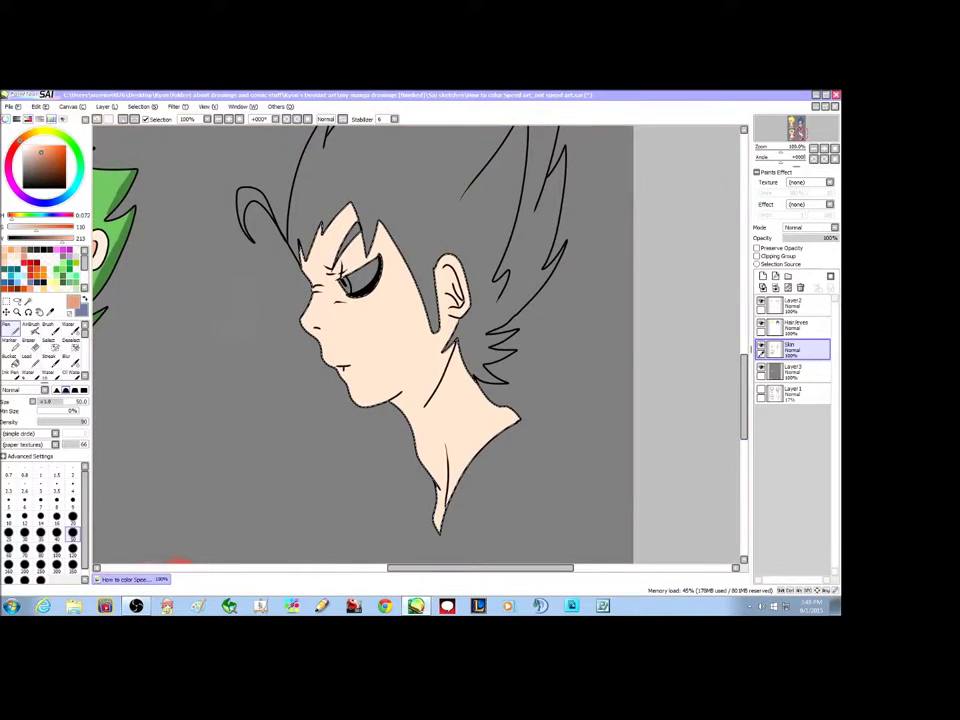
click(72, 500)
mouse_move(304, 249)
mouse_down()
mouse_move(300, 268)
mouse_move(305, 261)
mouse_up()
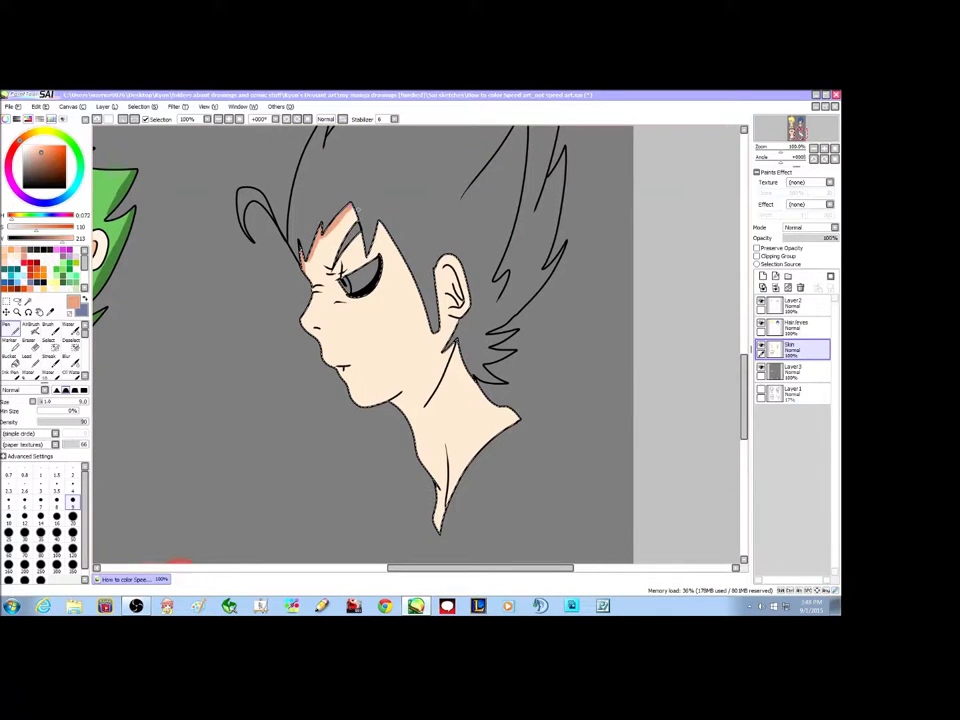
drag(351, 207, 358, 222)
drag(379, 223, 421, 312)
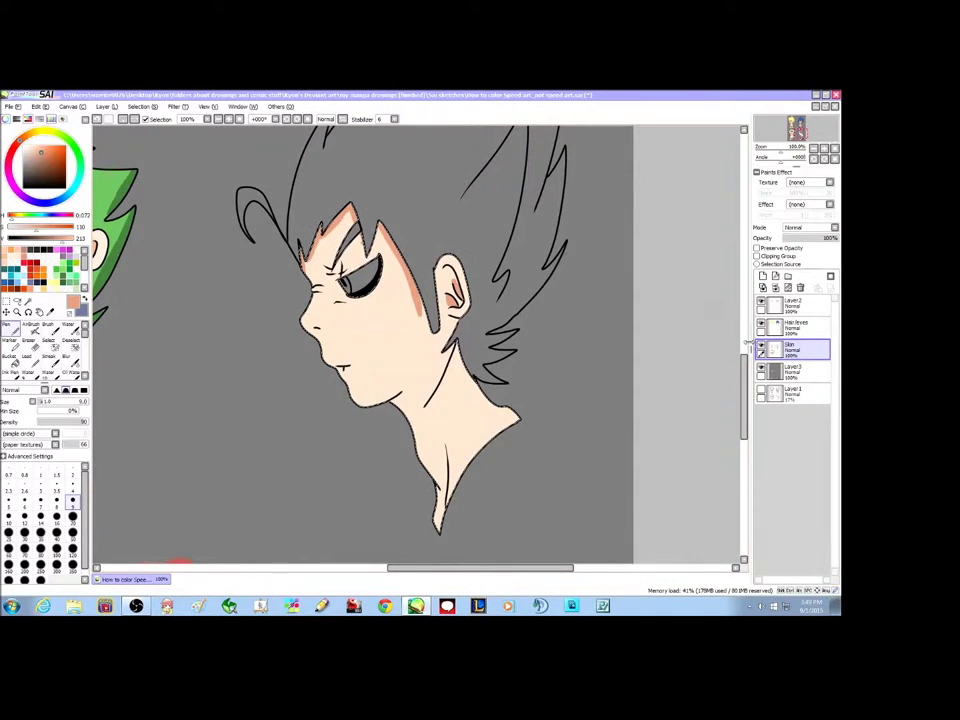
Shade the lower-right head's brow crease, nose, mouth, under-jaw and neck in the darker skin colour, and clear the selection
drag(745, 371, 745, 365)
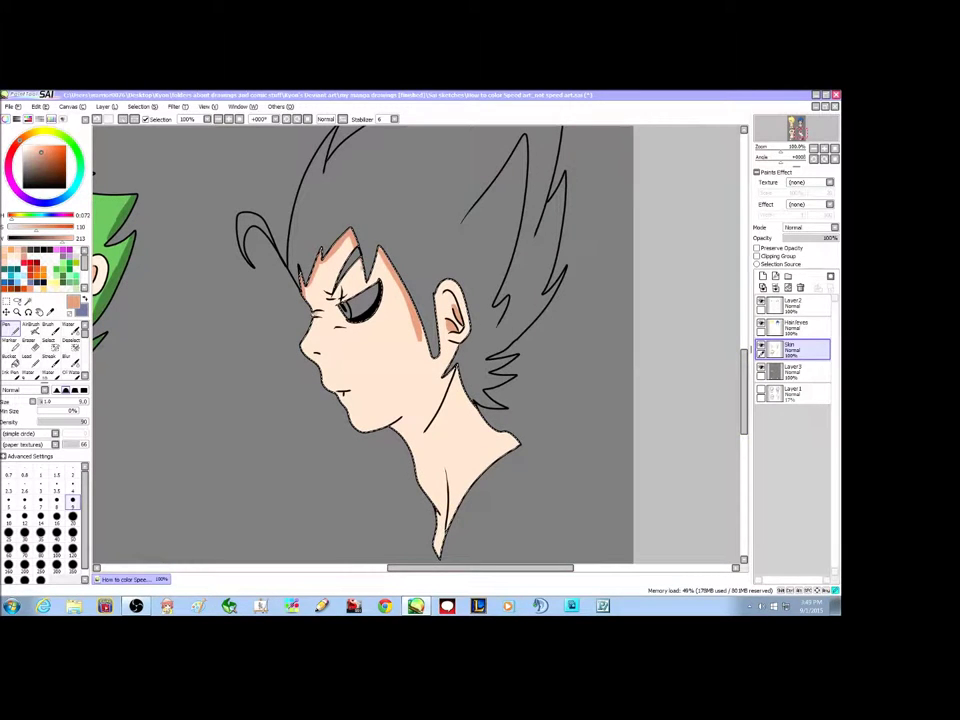
drag(313, 315, 324, 314)
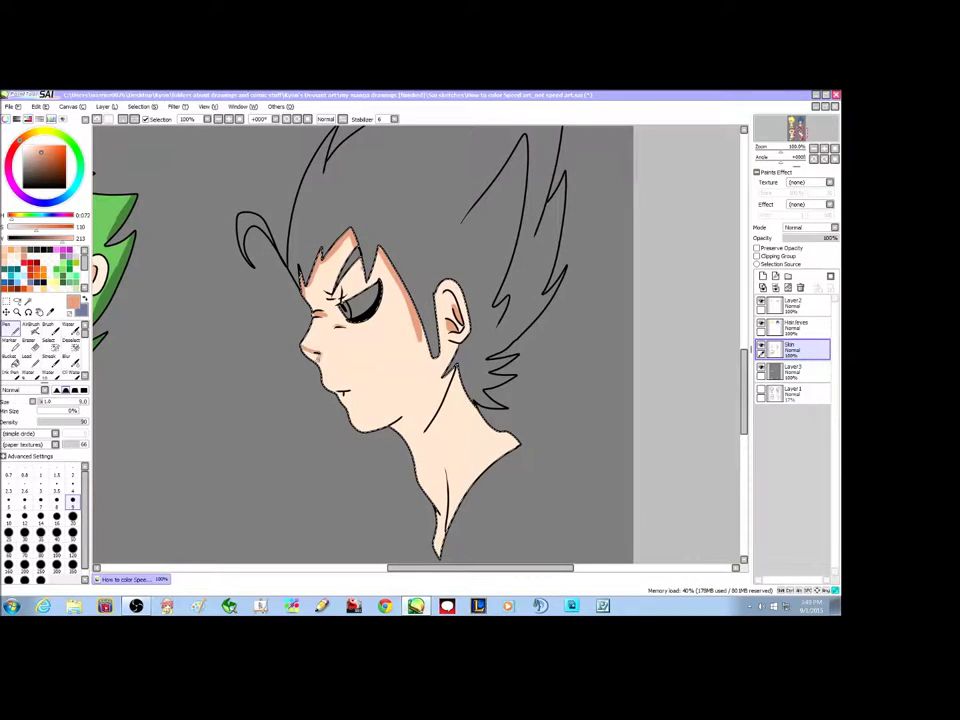
drag(307, 352, 319, 357)
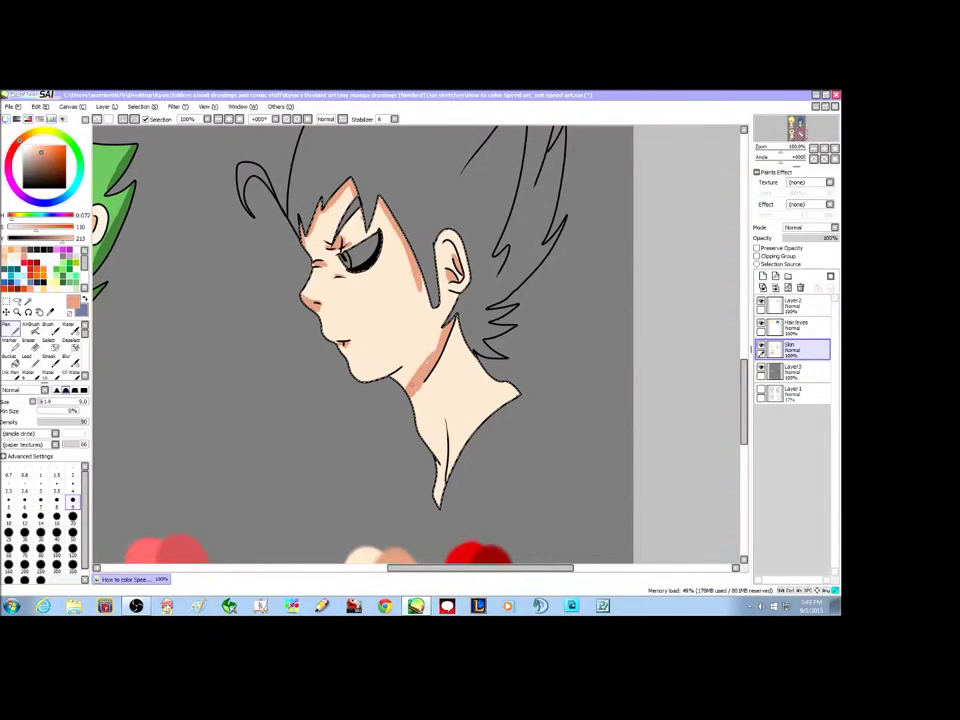
drag(412, 385, 409, 384)
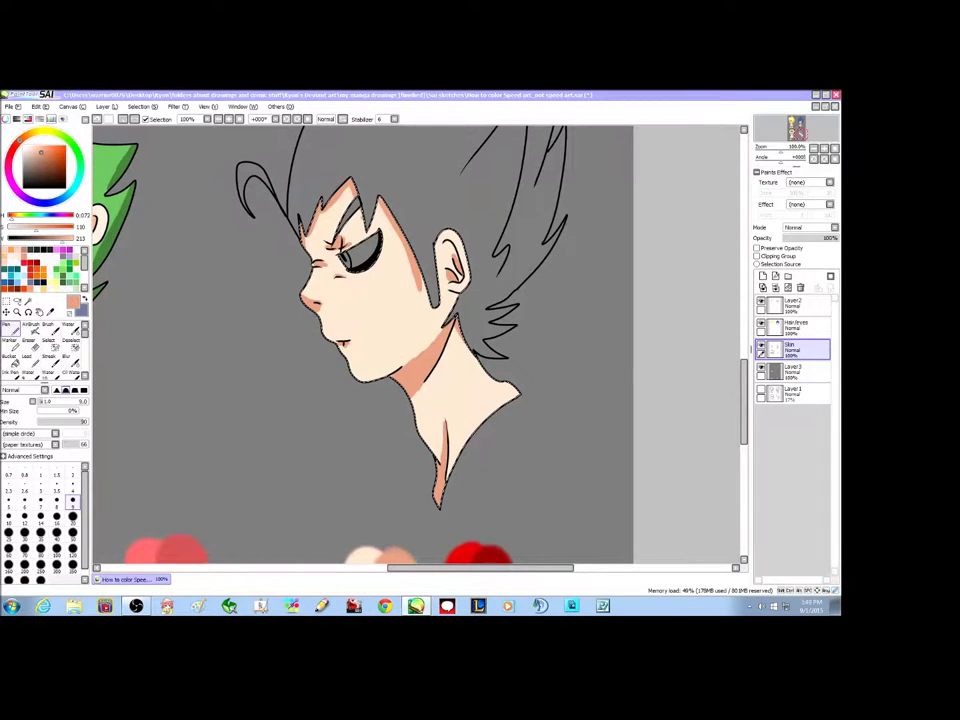
drag(743, 376, 743, 386)
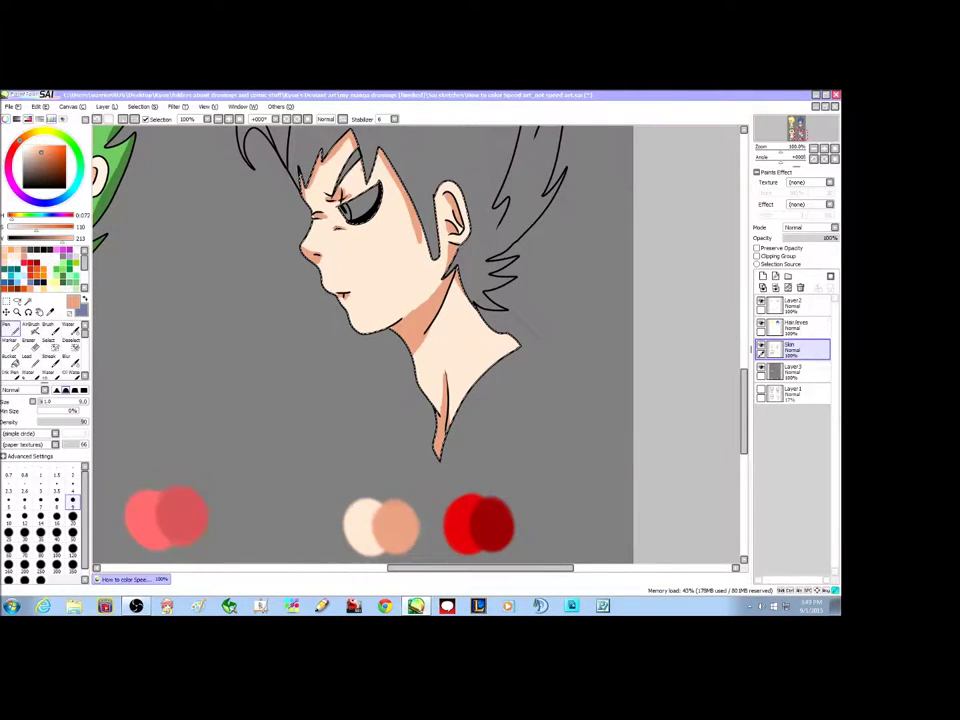
mouse_move(746, 383)
mouse_down()
mouse_move(746, 342)
mouse_move(746, 376)
mouse_move(746, 368)
mouse_up()
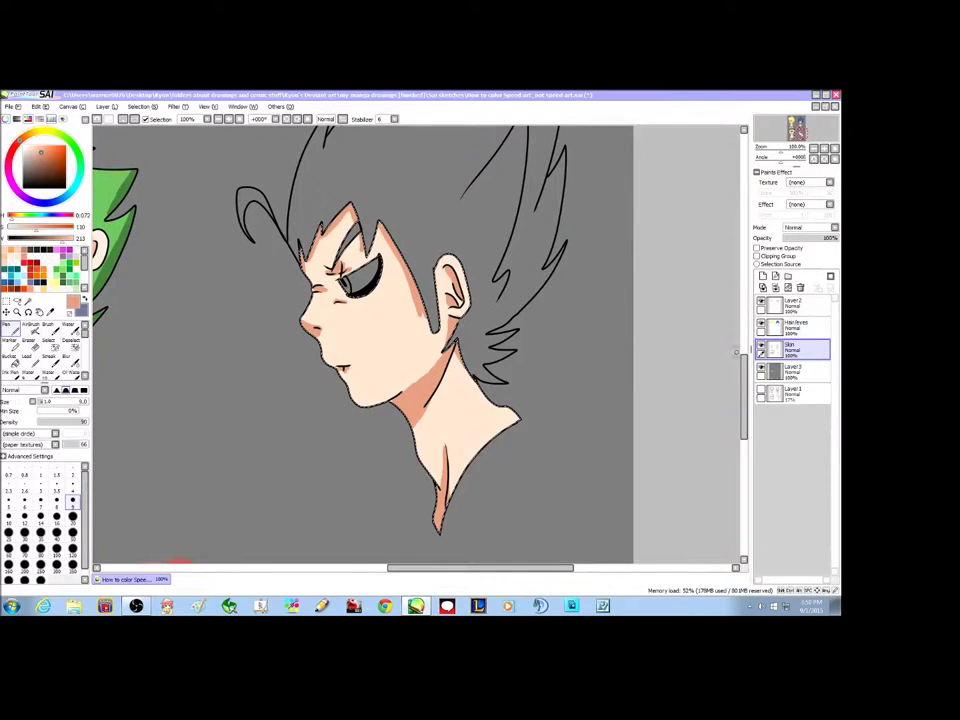
click(123, 120)
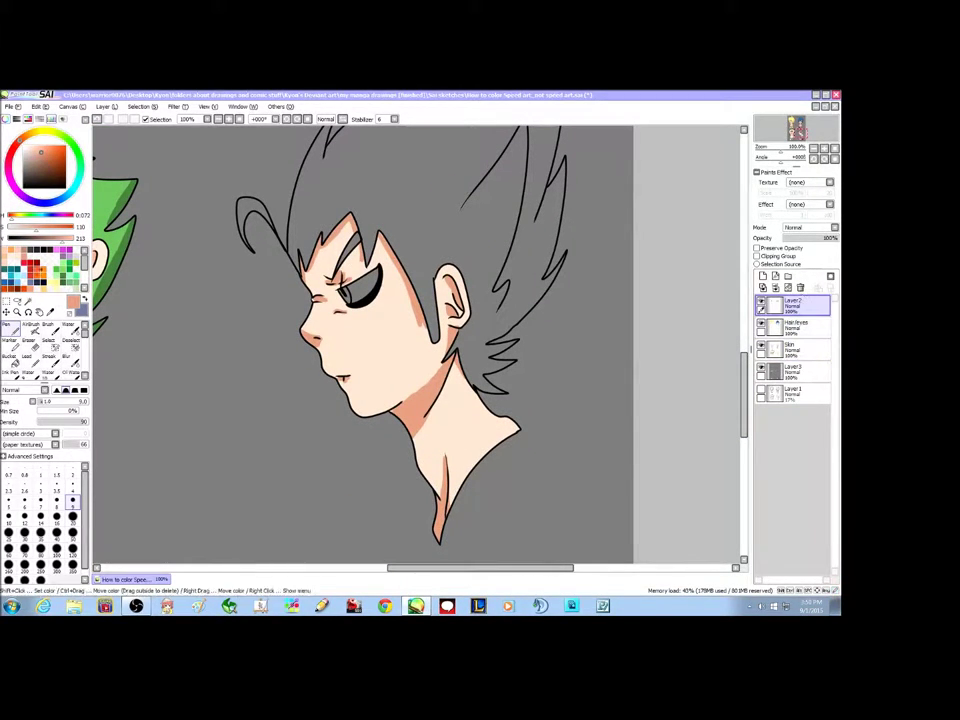
Select the lower-right head's hair and front curl from Layer2 with the Magic Wand and fill them bright red on the Hair/eyes layer at Pen size 50
click(28, 301)
click(348, 194)
click(261, 210)
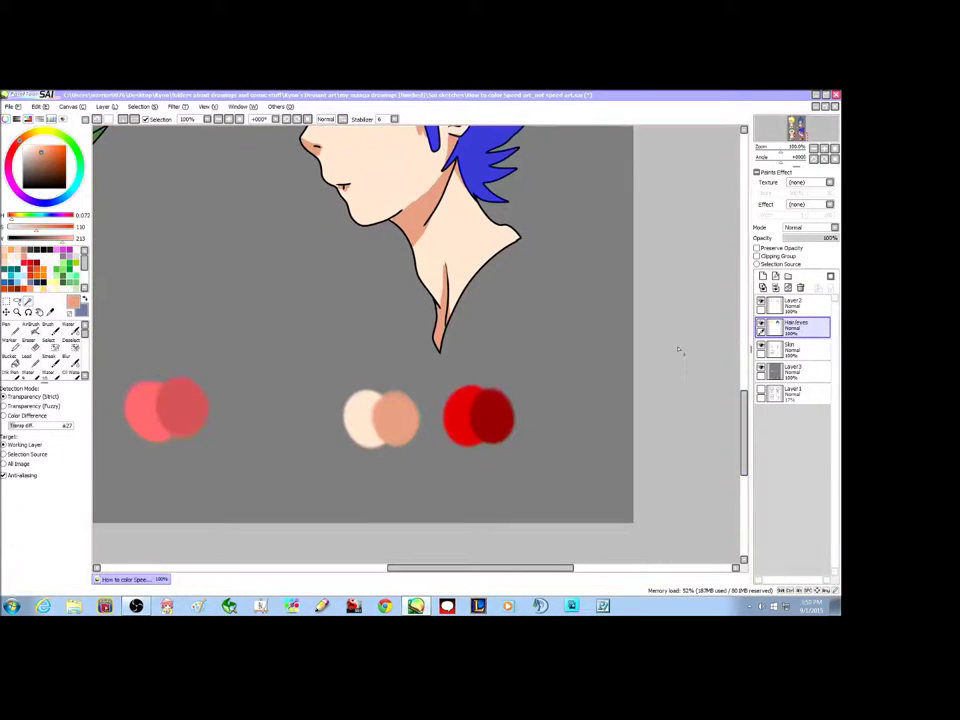
key(ctrl+z)
alt+click(461, 398)
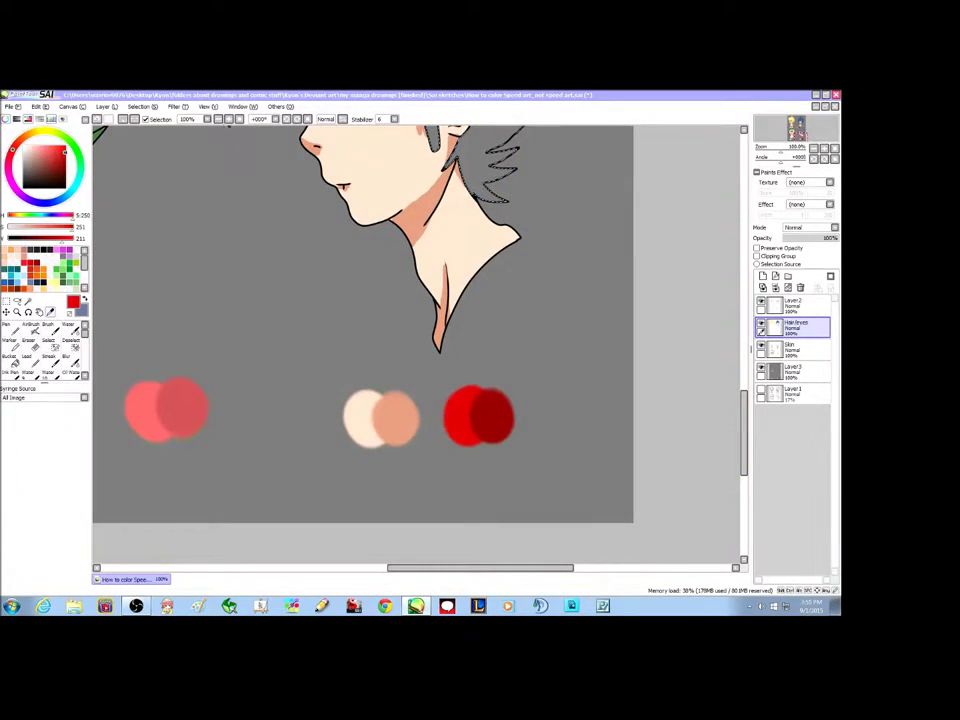
click(218, 120)
click(218, 120)
click(12, 329)
mouse_move(335, 179)
mouse_down()
mouse_move(342, 205)
mouse_move(360, 208)
mouse_up()
key(bracketright)
key(bracketright)
key(bracketright)
key(bracketright)
key(bracketright)
key(bracketright)
key(bracketright)
key(bracketright)
key(bracketright)
key(bracketright)
drag(745, 370, 745, 347)
mouse_move(390, 214)
mouse_down()
mouse_move(369, 207)
mouse_move(385, 240)
mouse_move(415, 200)
mouse_move(425, 215)
mouse_move(440, 200)
mouse_move(432, 290)
mouse_move(468, 195)
mouse_move(440, 325)
mouse_move(460, 285)
mouse_up()
drag(450, 340, 502, 221)
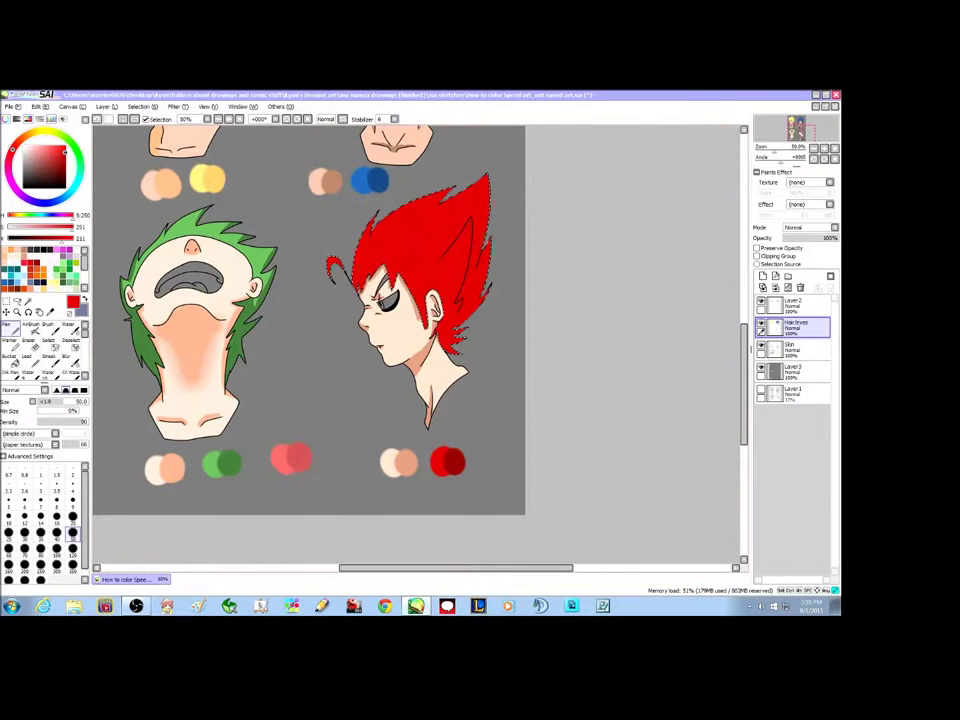
Pick the darker red swatch and shade the front hair curl of the lower-right head with the Pen at size 9
click(51, 312)
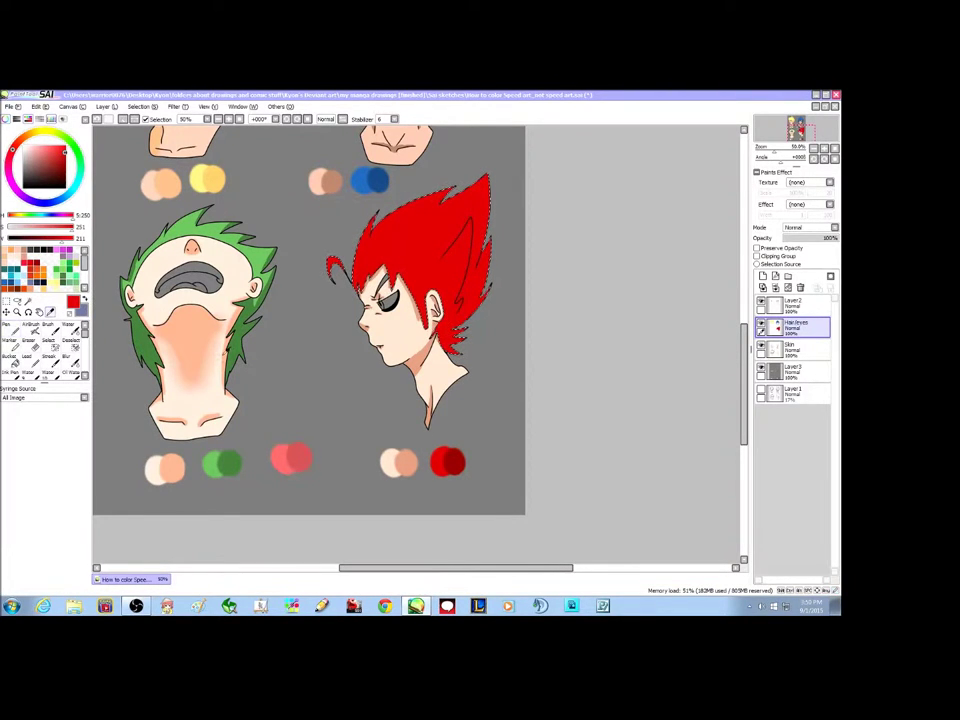
alt+click(455, 462)
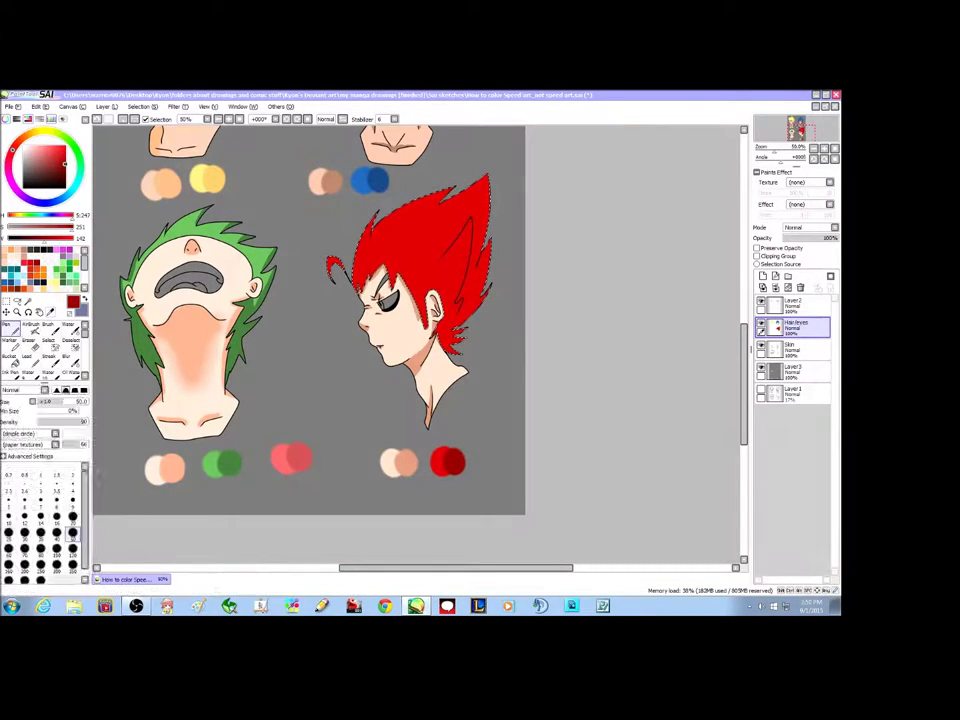
click(229, 119)
click(229, 119)
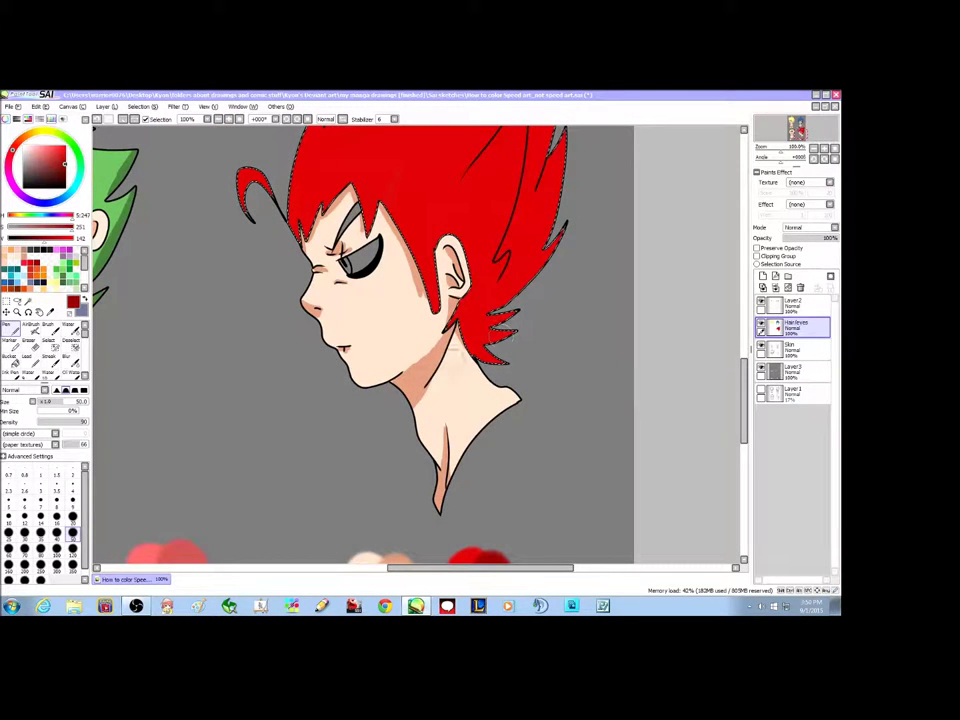
scroll(400, 340, up, 3)
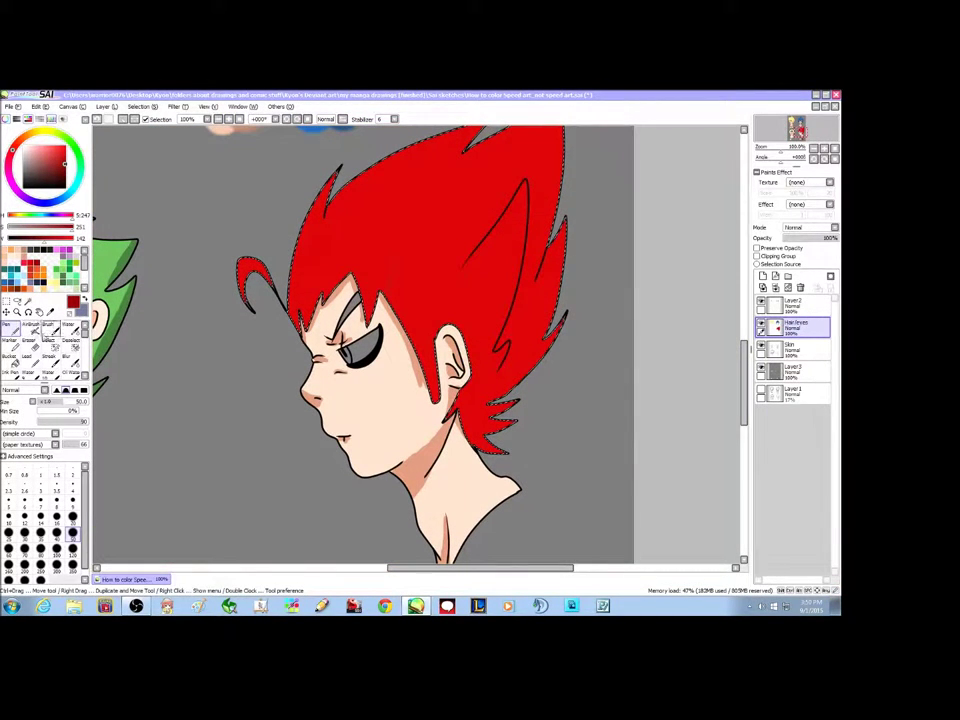
click(73, 500)
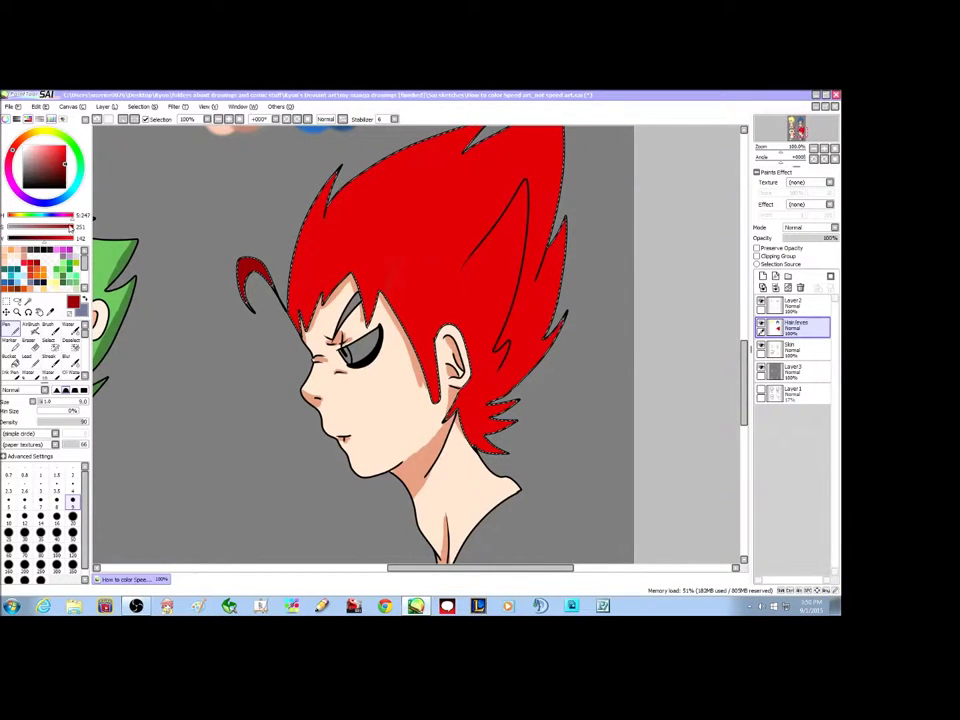
click(207, 106)
mouse_move(246, 108)
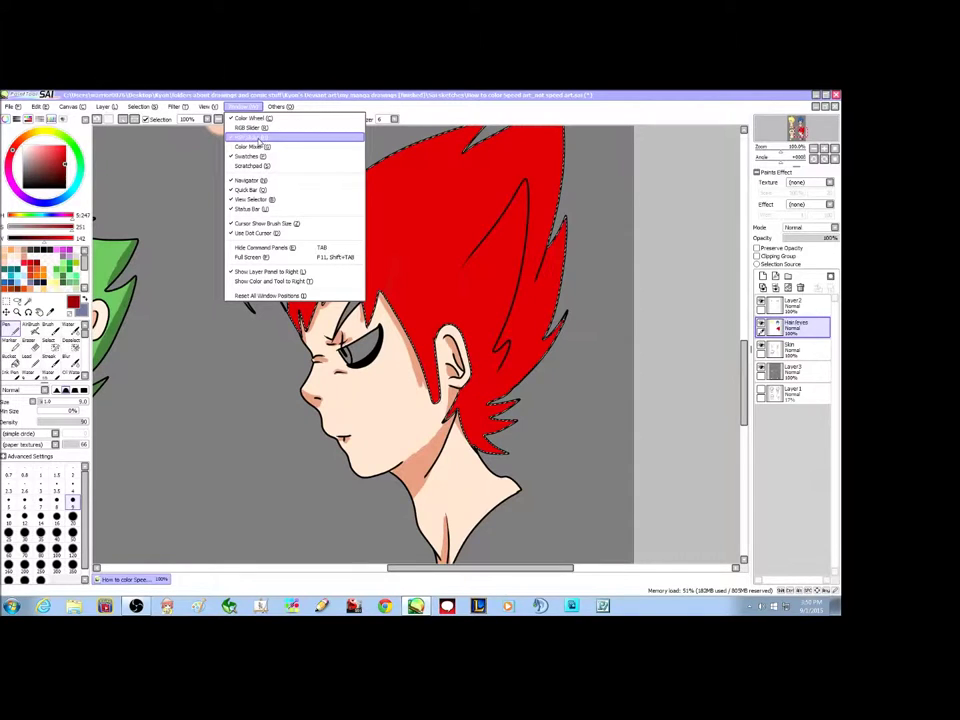
click(257, 139)
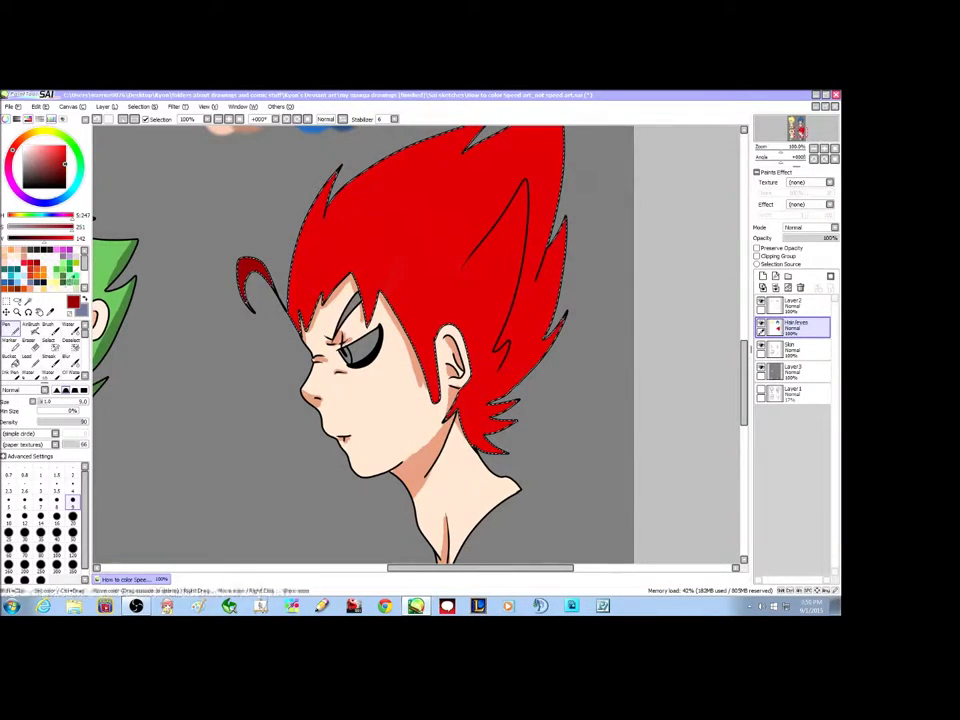
Shade the front edge of the lower-right head's red hair at Pen size 20 and its forehead fringe at size 9
click(73, 518)
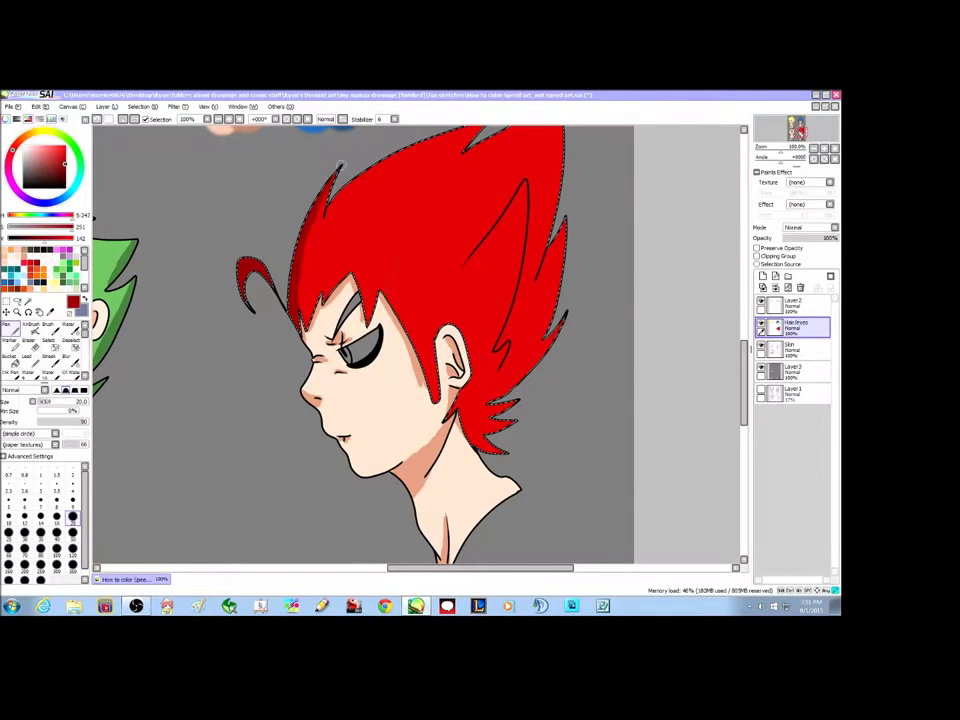
drag(295, 303, 316, 298)
click(73, 502)
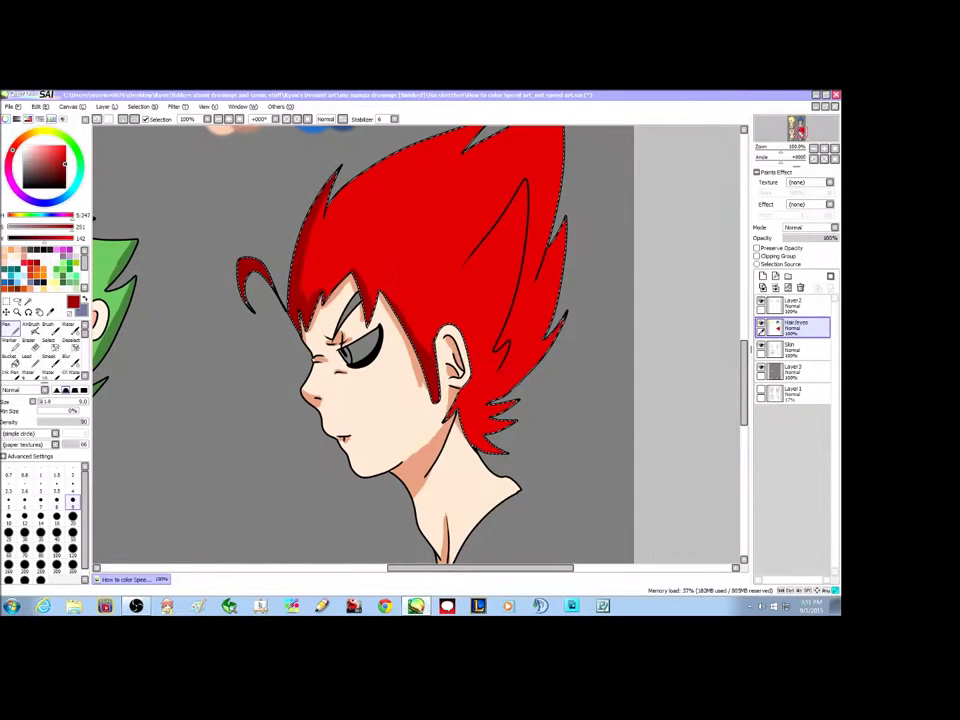
Shade the back edge of the tall rear hair spike dark red at Pen size 20, refining it at size 9
drag(745, 357, 745, 345)
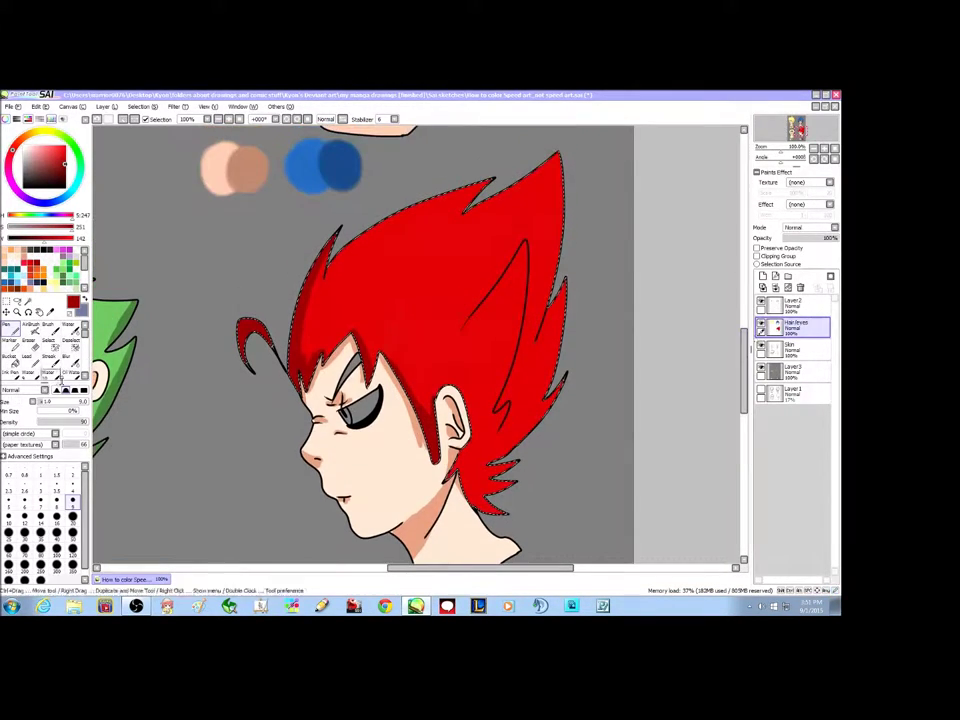
click(71, 517)
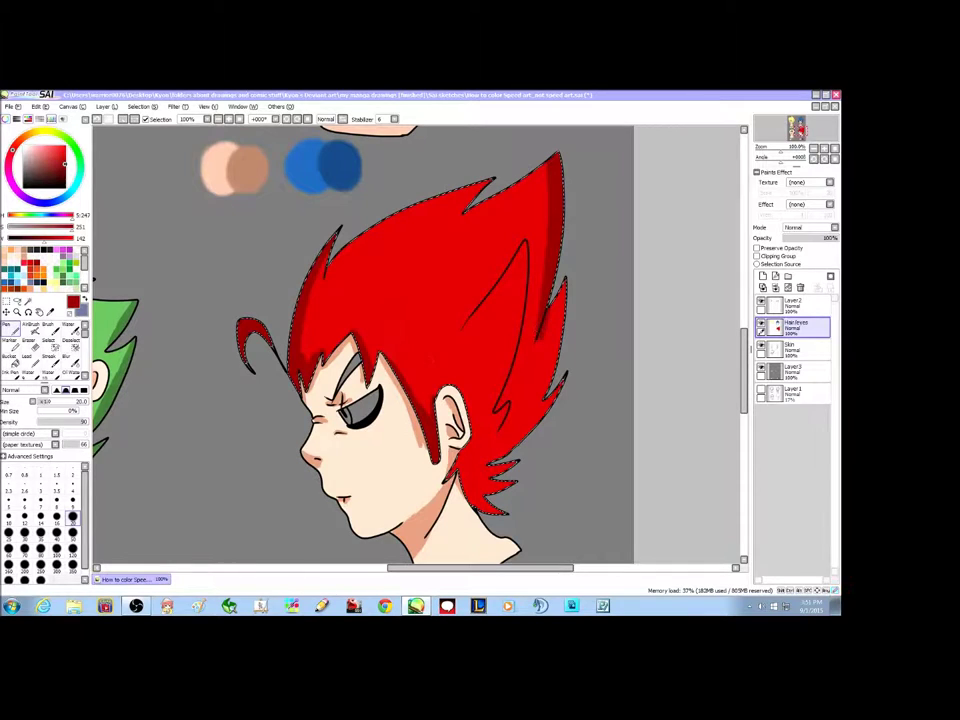
click(72, 503)
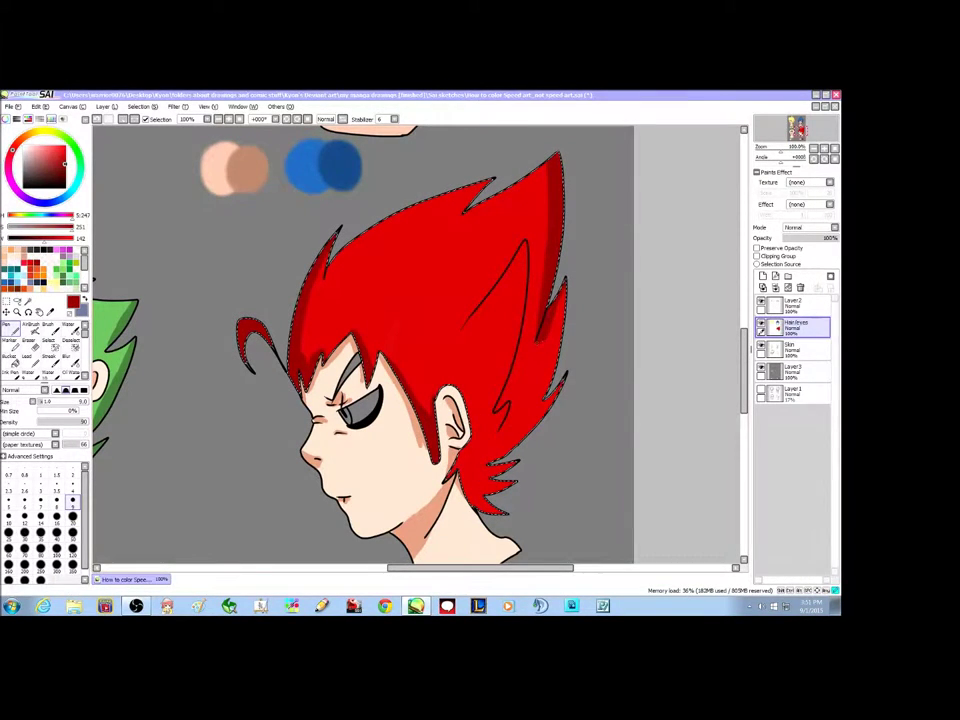
Shade the nape spikes, lower back edge and inner strand of the red hair dark red at Pen size 9
scroll(560, 260, down, 3)
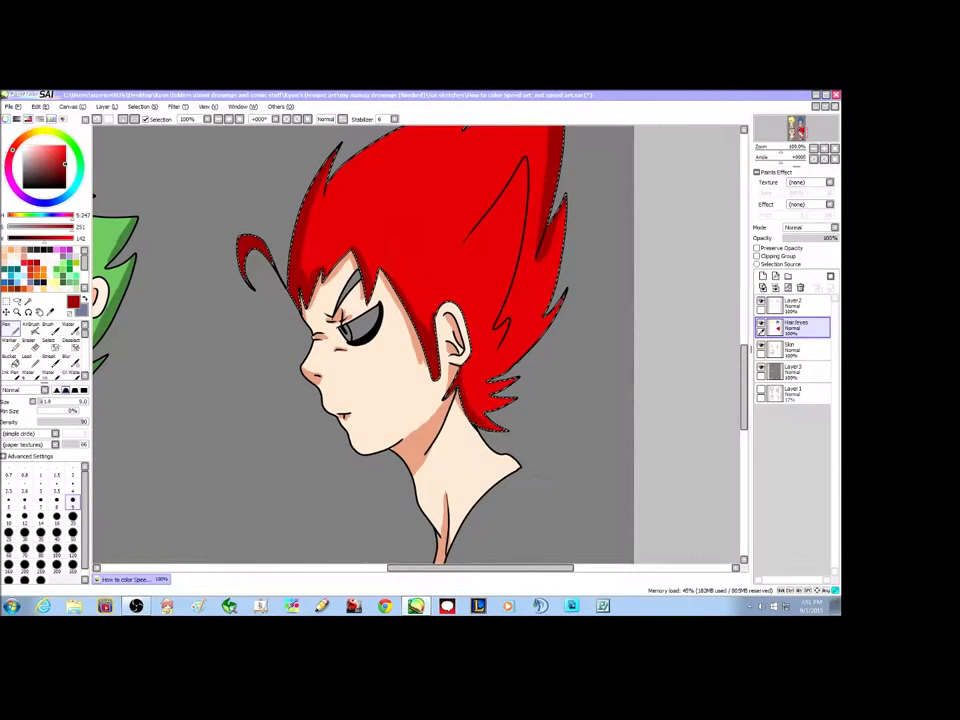
drag(488, 393, 464, 372)
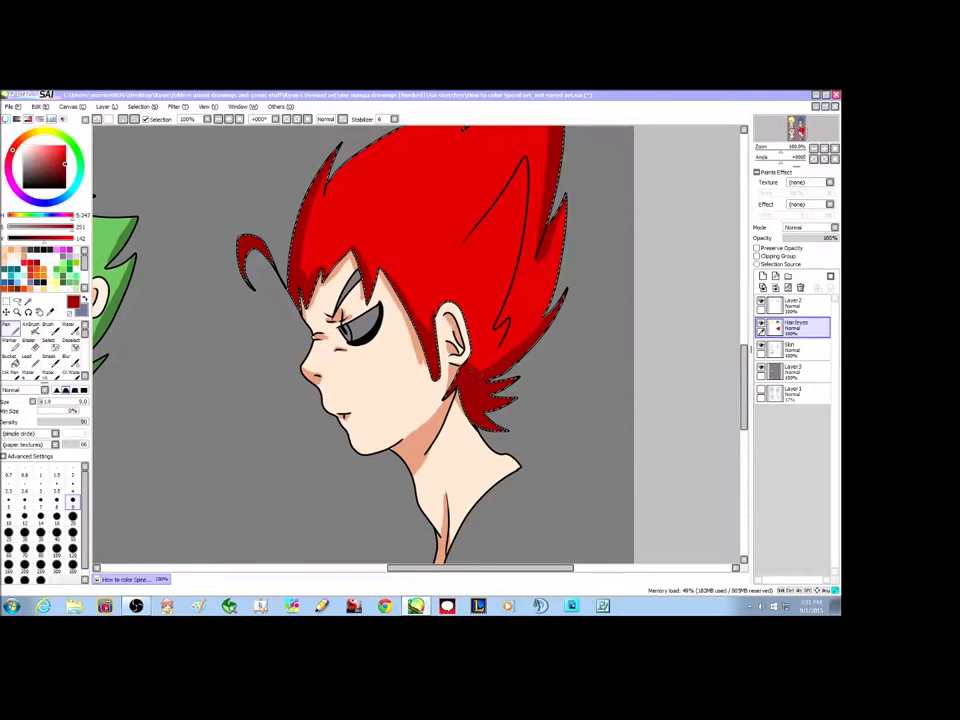
scroll(415, 345, up, 2)
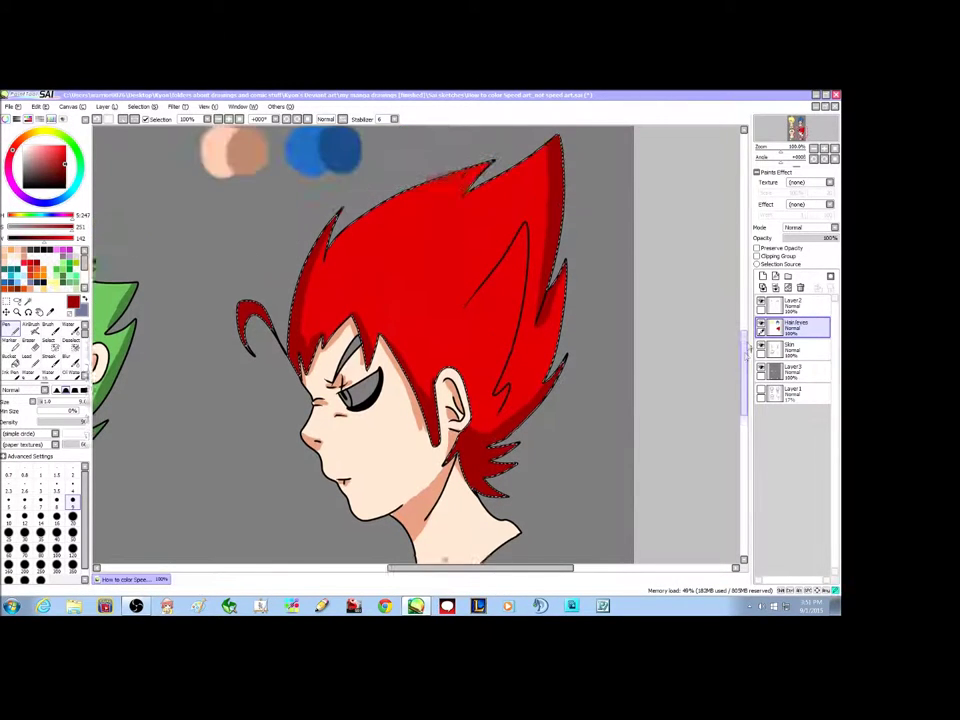
drag(526, 230, 516, 342)
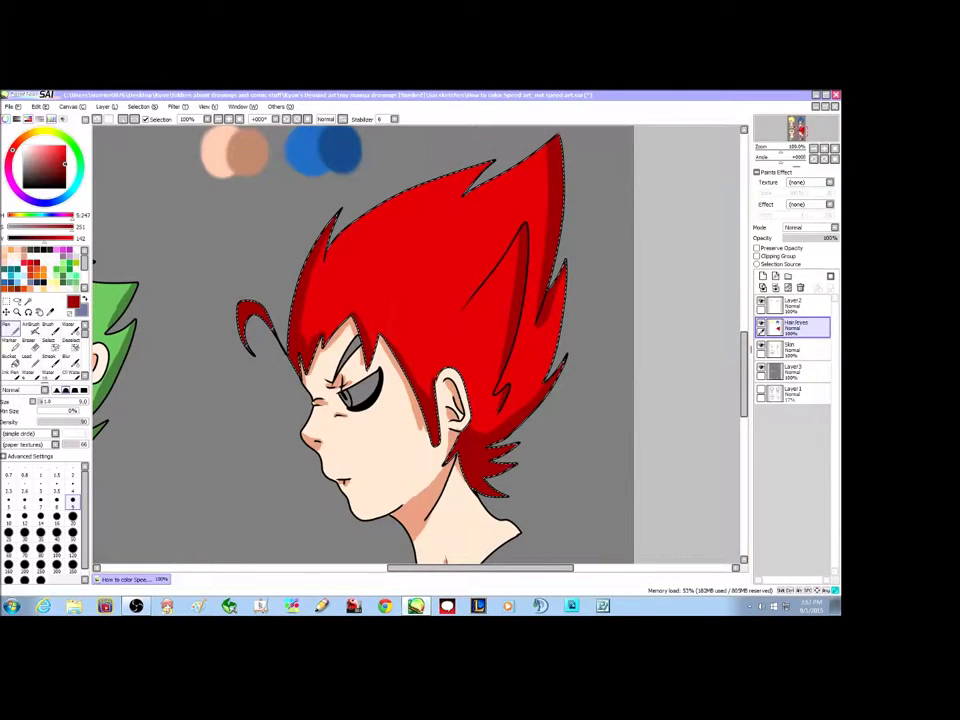
scroll(565, 251, up, 2)
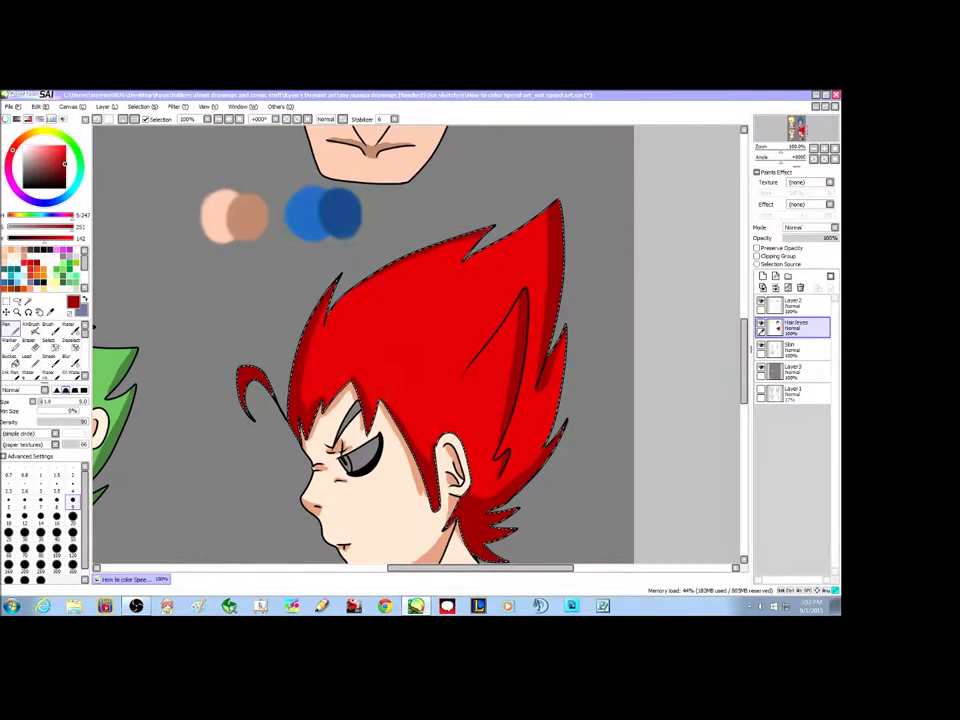
Widen the dark red shading on the front and upper edge of the hair at Pen size 20 and soften it with Blur at size 50
scroll(575, 240, down, 4)
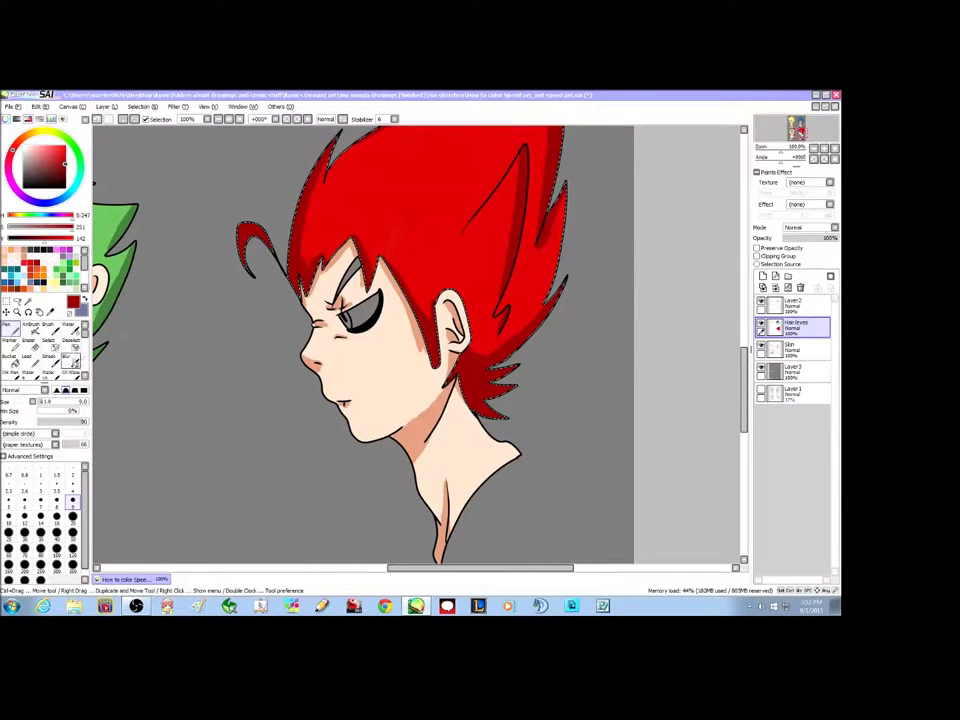
click(72, 516)
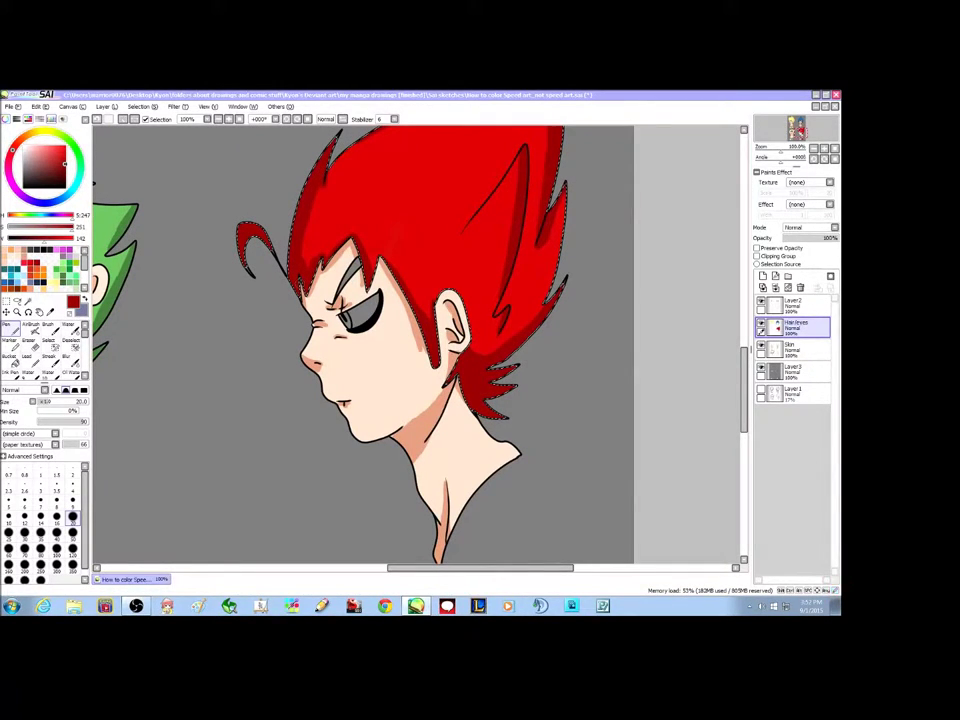
scroll(360, 340, up, 3)
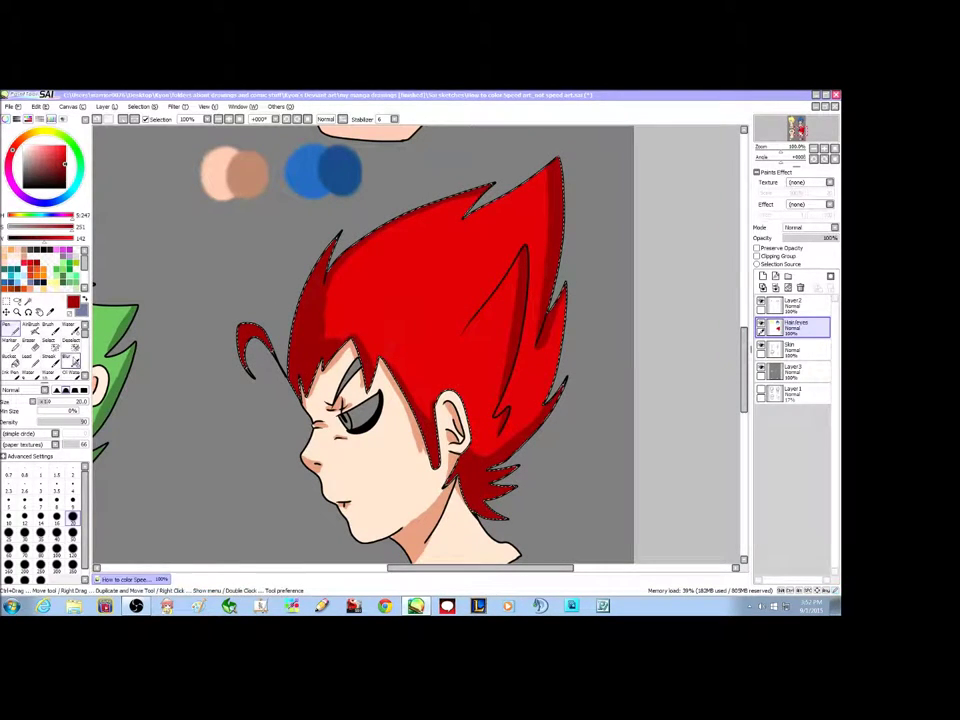
click(70, 358)
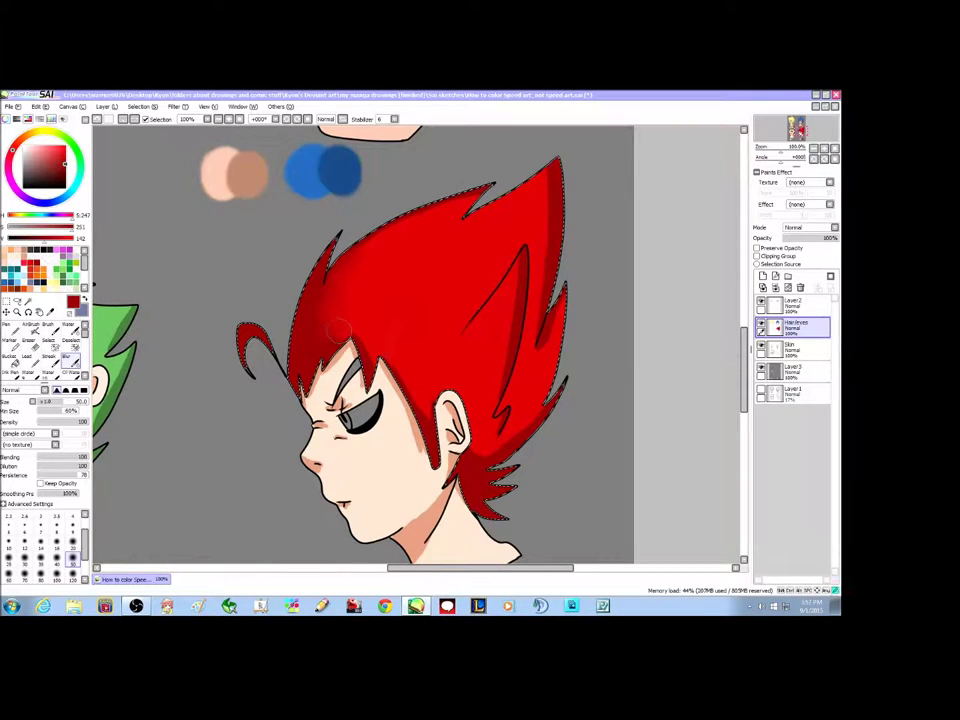
Select the lower-right head's eye area beside the iris from Layer2 with the Magic Wand
scroll(558, 280, down, 3)
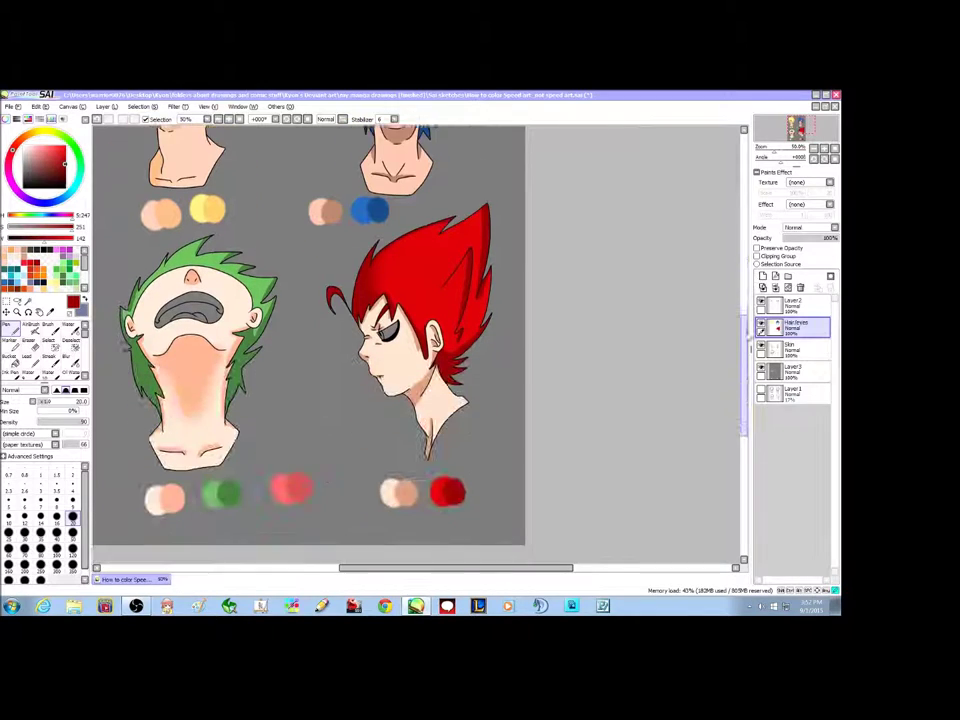
drag(747, 338, 747, 347)
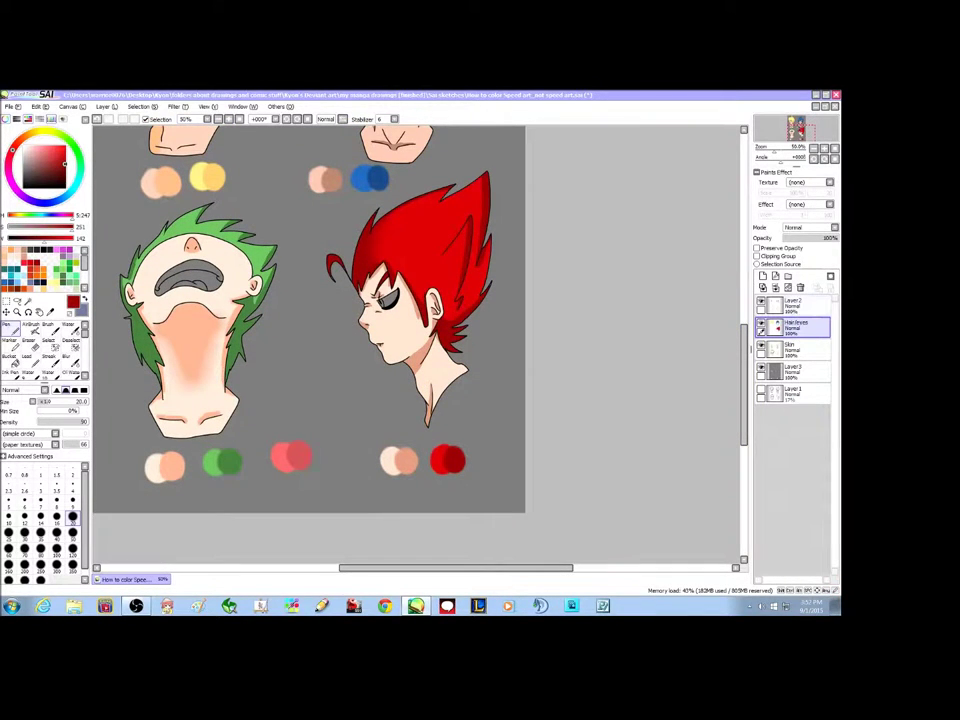
key(w)
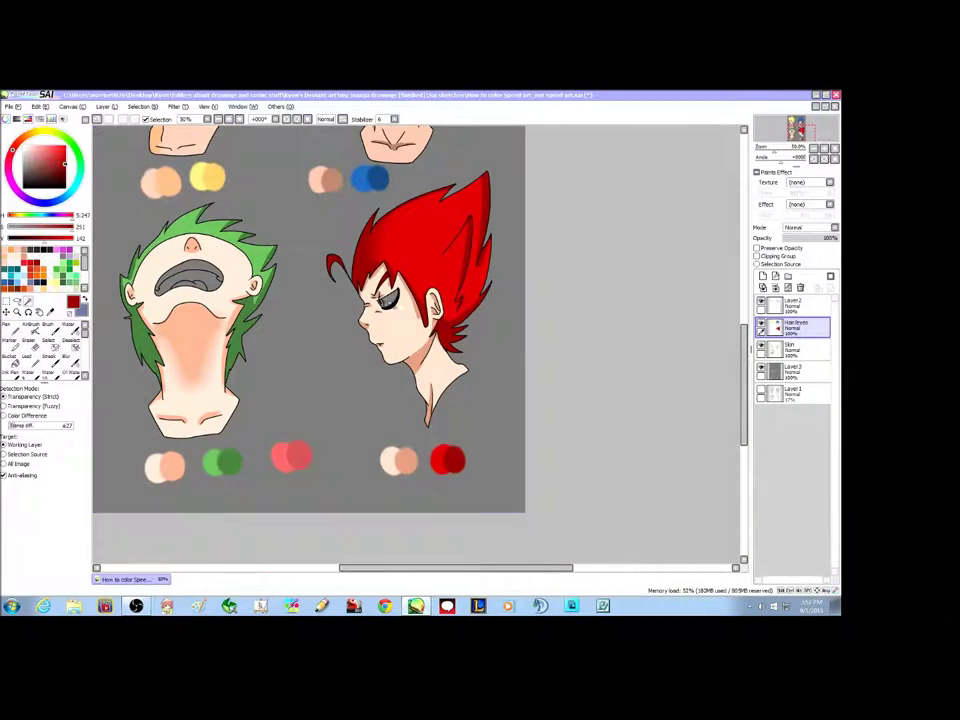
click(390, 263)
key(ctrl+d)
click(805, 305)
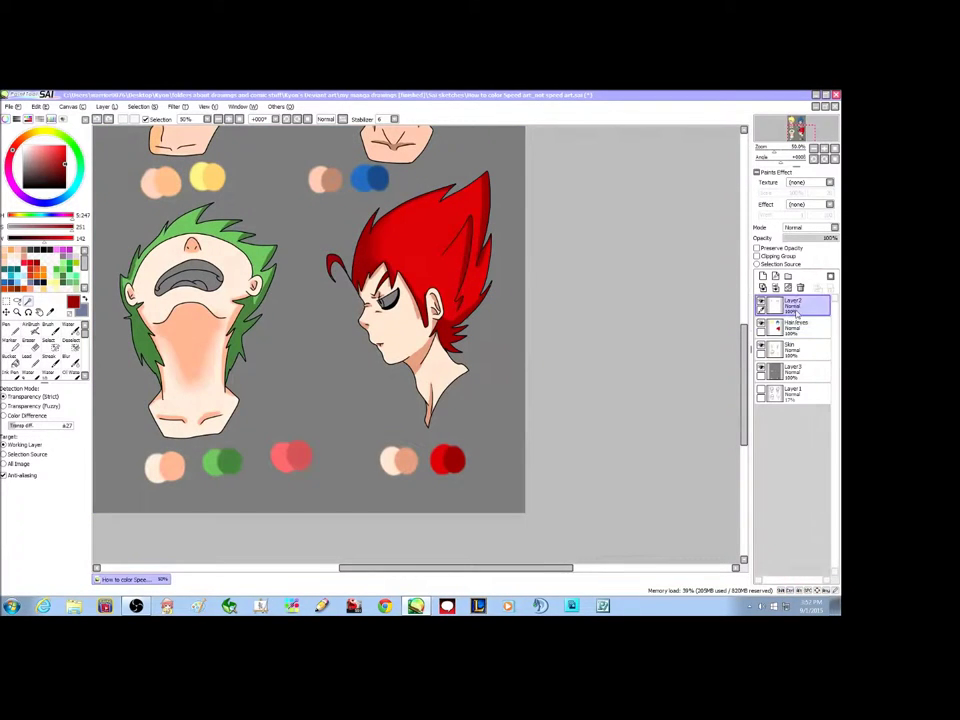
click(229, 120)
click(229, 120)
click(229, 120)
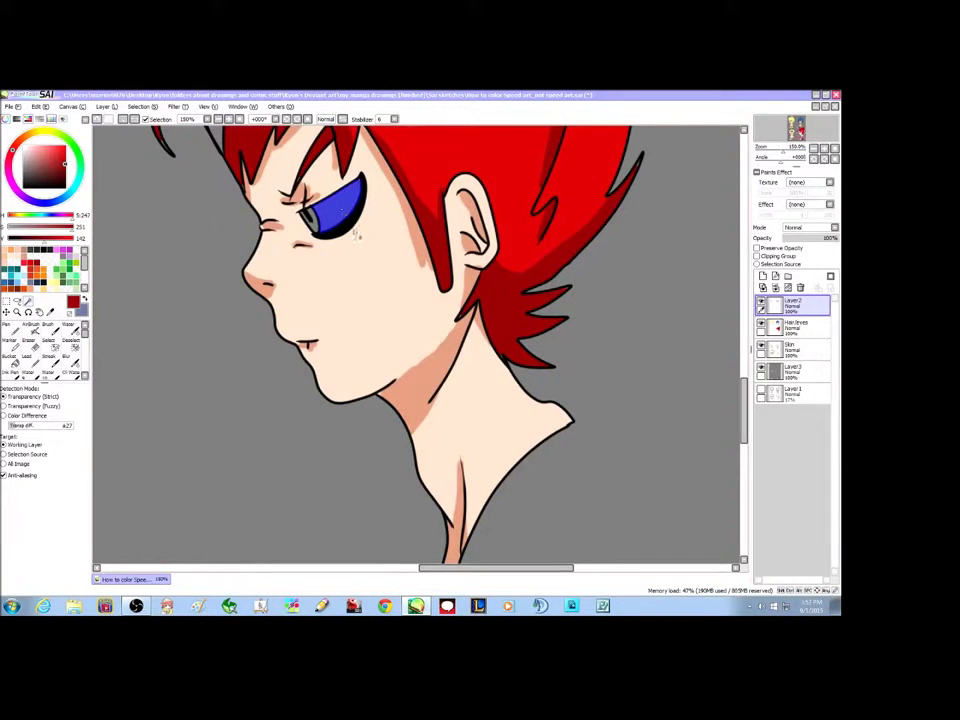
Pick the bright red from the lower-right head's hair swatch as the paint colour
drag(743, 385, 743, 420)
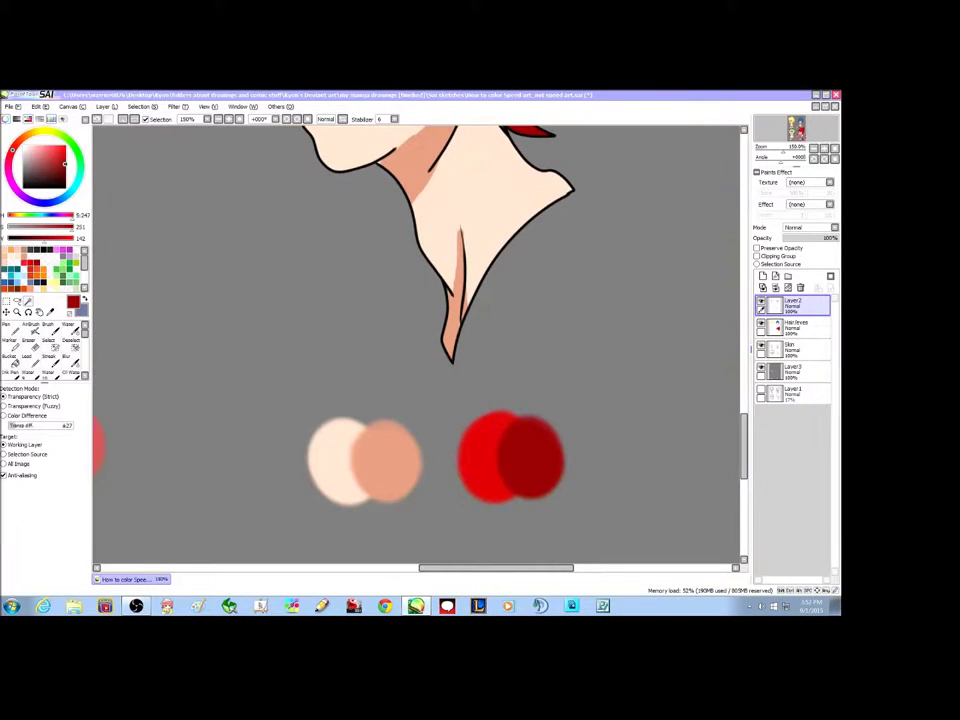
click(50, 312)
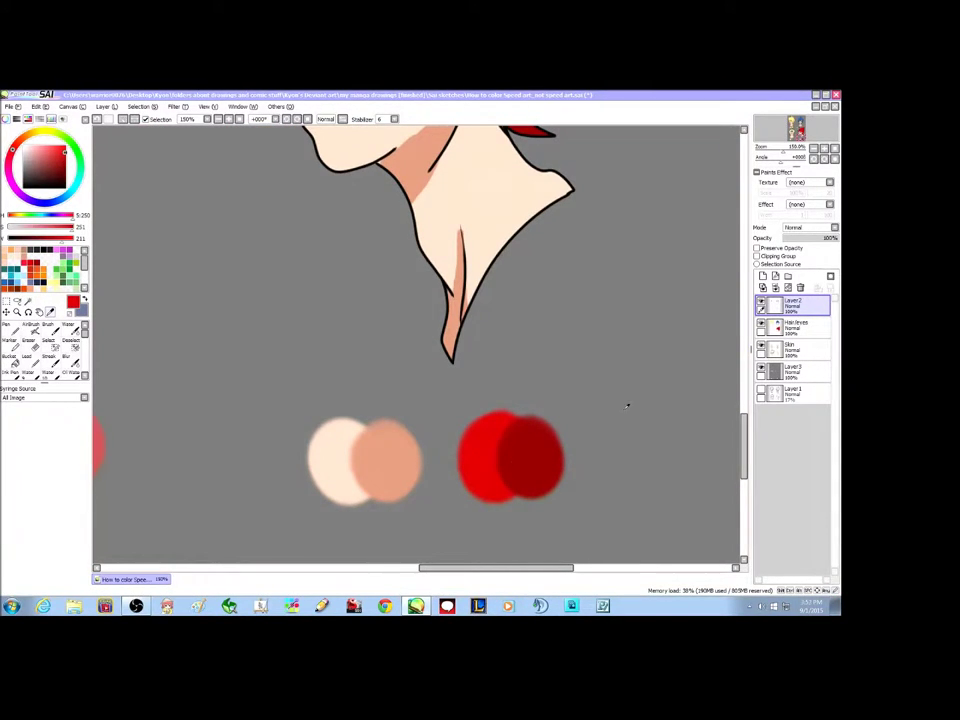
scroll(558, 320, up, 5)
Try filling the selected eye area with bright red on Layer2, undo the fill, and clear the selection on the Hair/eyes layer
click(14, 329)
mouse_move(316, 241)
mouse_down()
mouse_move(325, 260)
mouse_move(350, 228)
mouse_move(358, 236)
mouse_up()
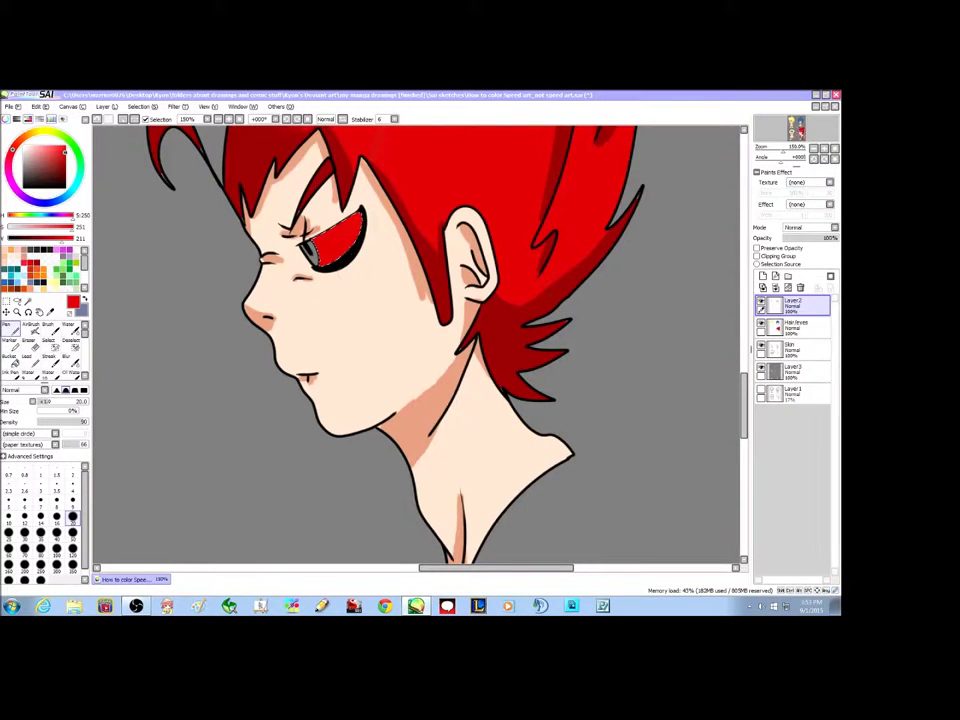
key(ctrl+z)
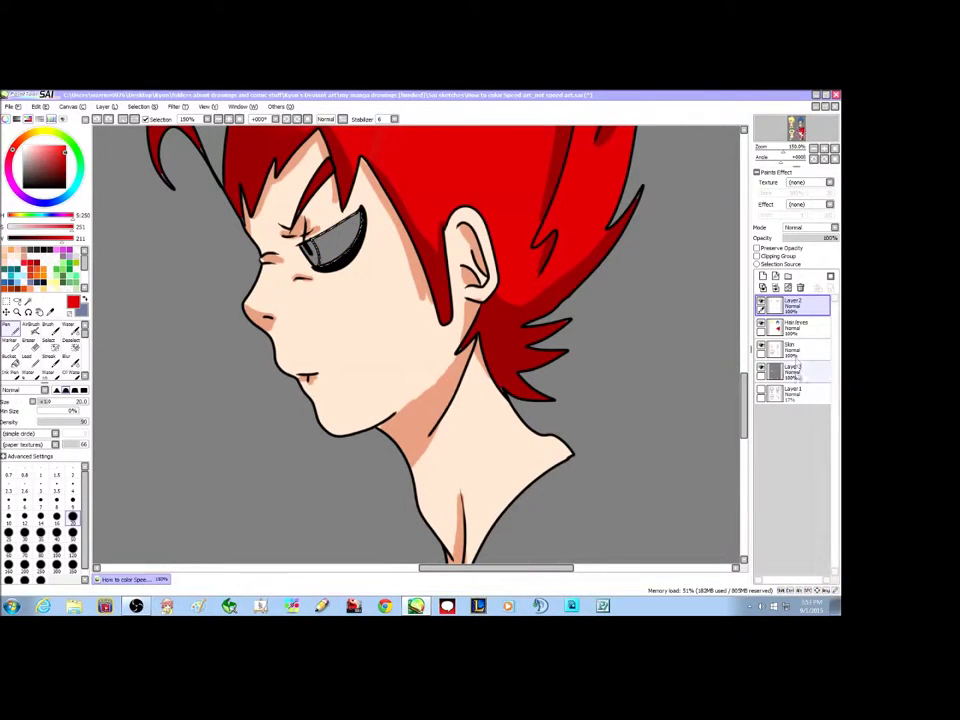
click(797, 353)
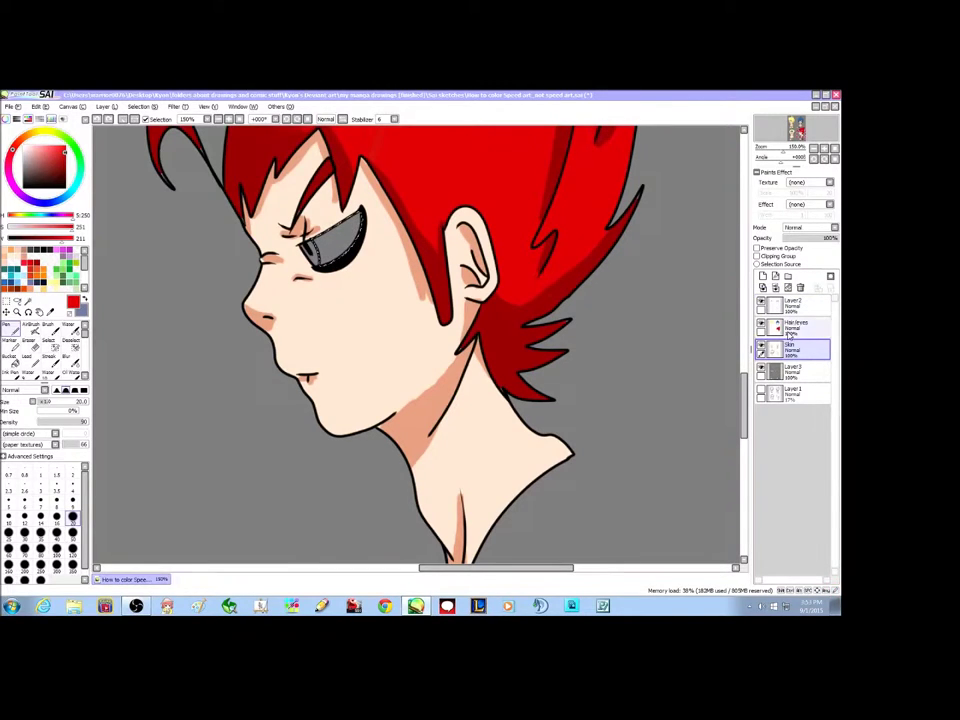
click(796, 328)
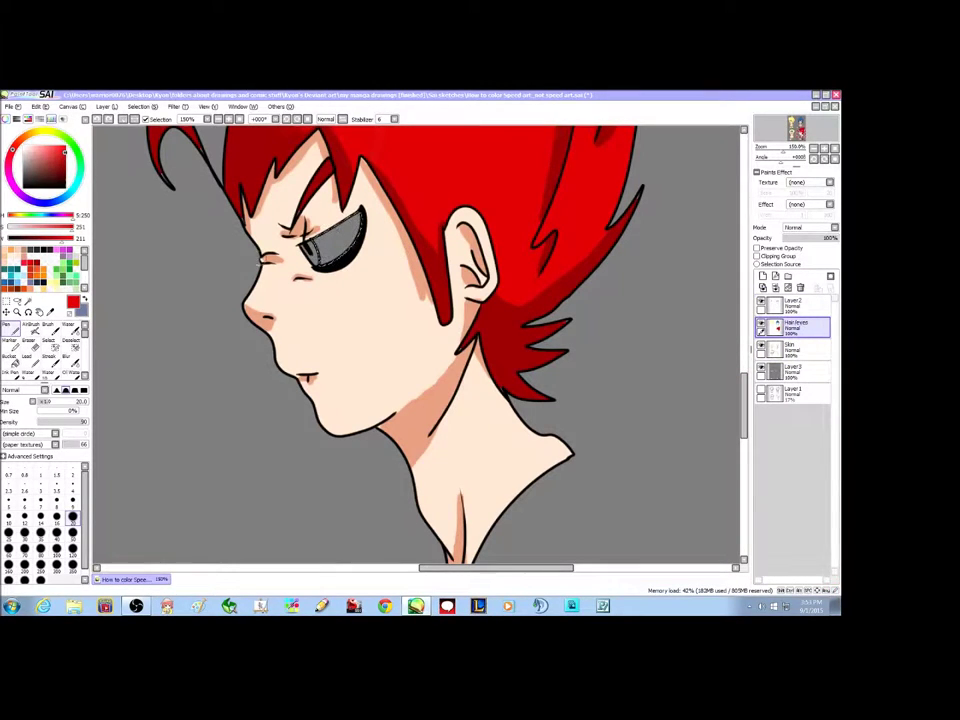
click(123, 120)
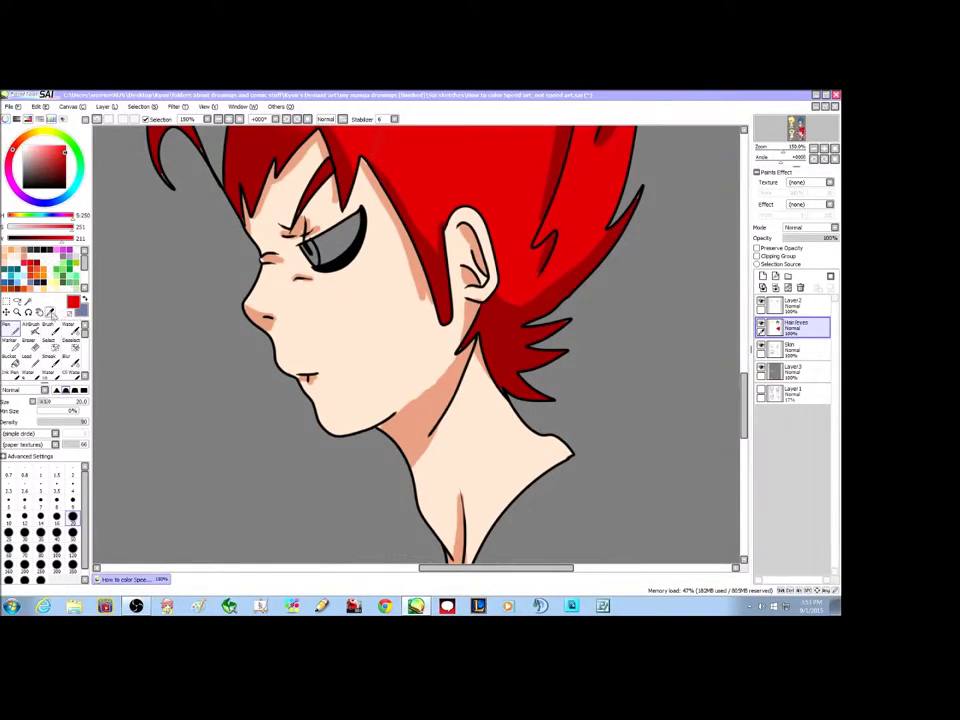
Select the lower-right head's iris from Layer2 with the Magic Wand and fill it bright red on the Hair/eyes layer at Pen size 20
click(50, 313)
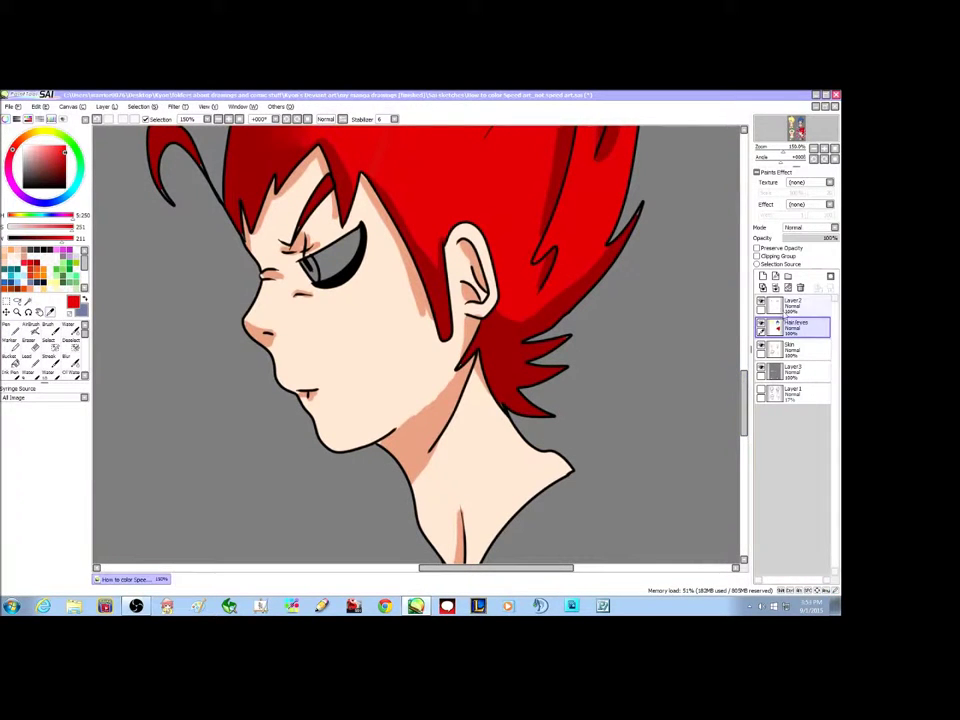
click(30, 302)
click(317, 279)
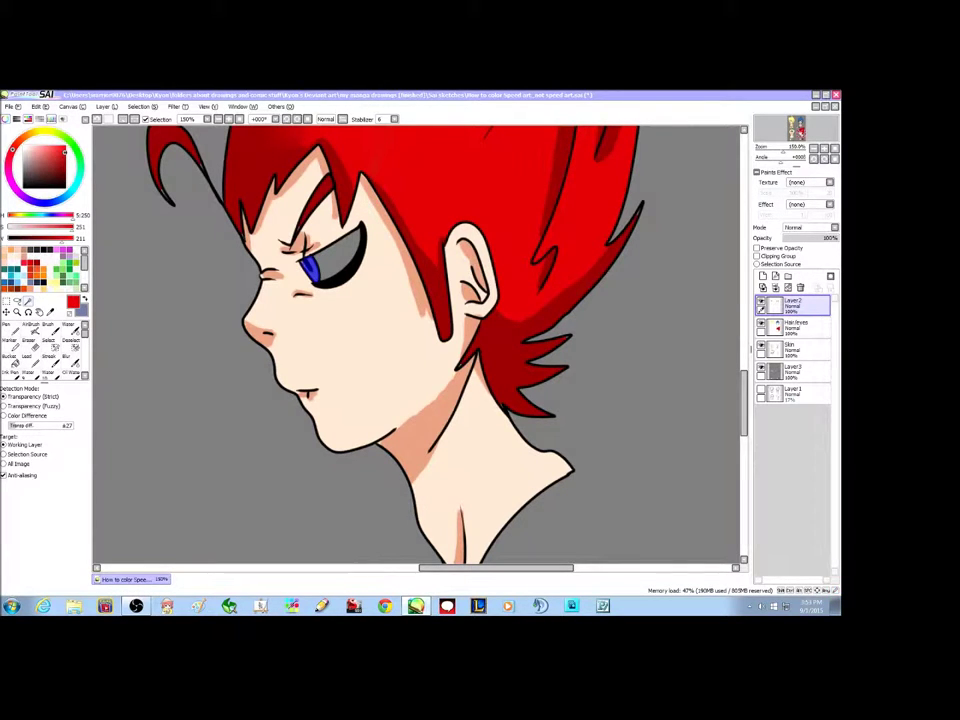
scroll(417, 345, down, 4)
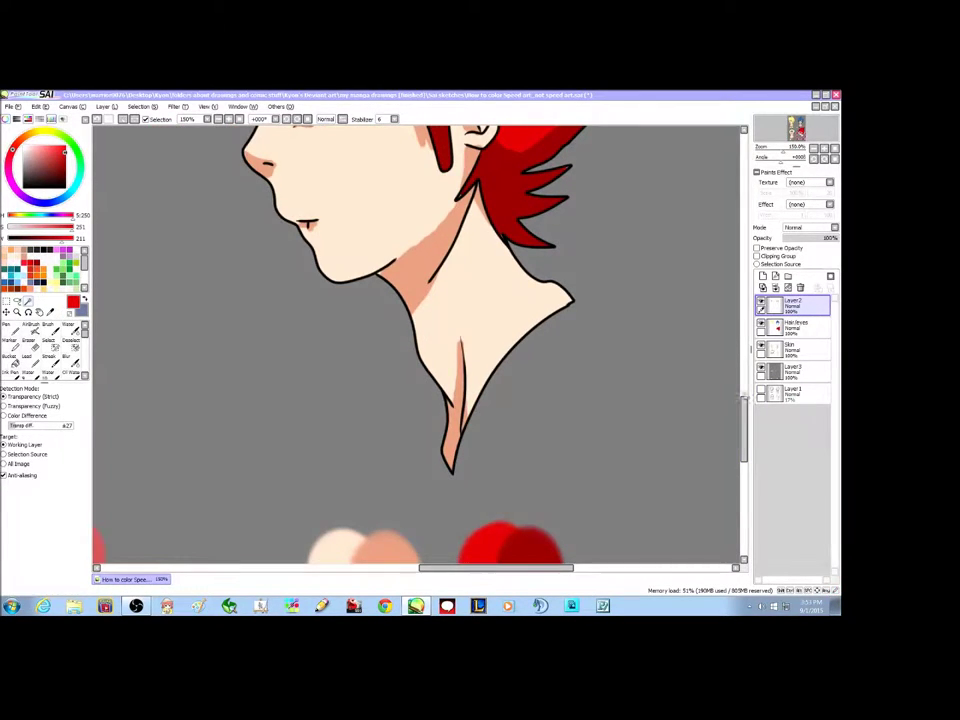
drag(744, 432, 744, 397)
click(797, 328)
click(13, 330)
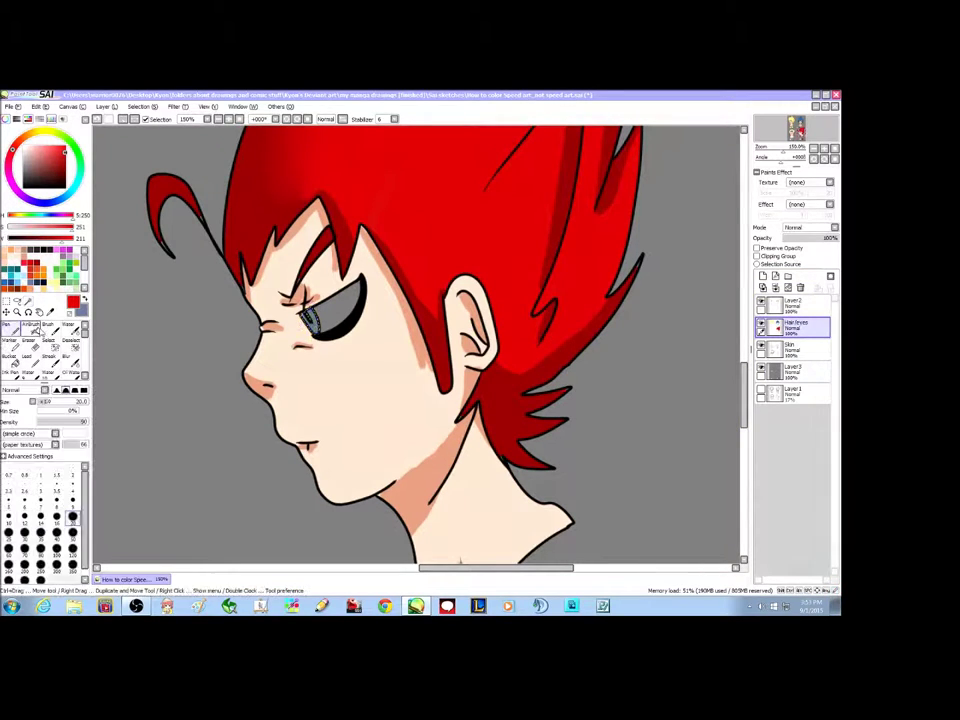
drag(312, 316, 306, 320)
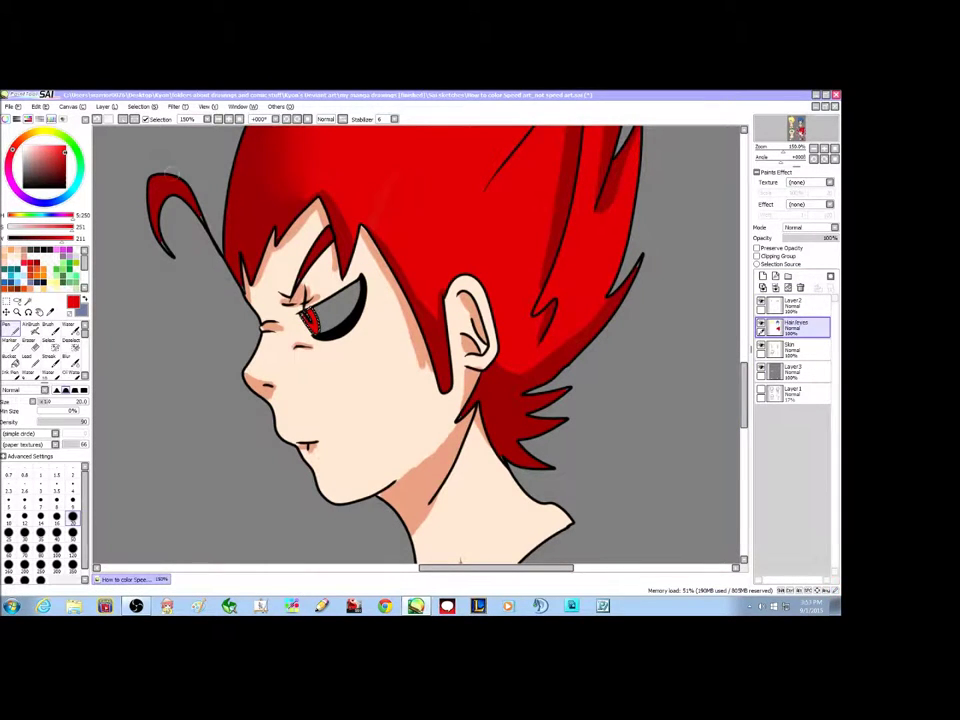
Pick the darker red swatch and shade the lower-right head's iris with the Pen at size 9
scroll(557, 300, down, 5)
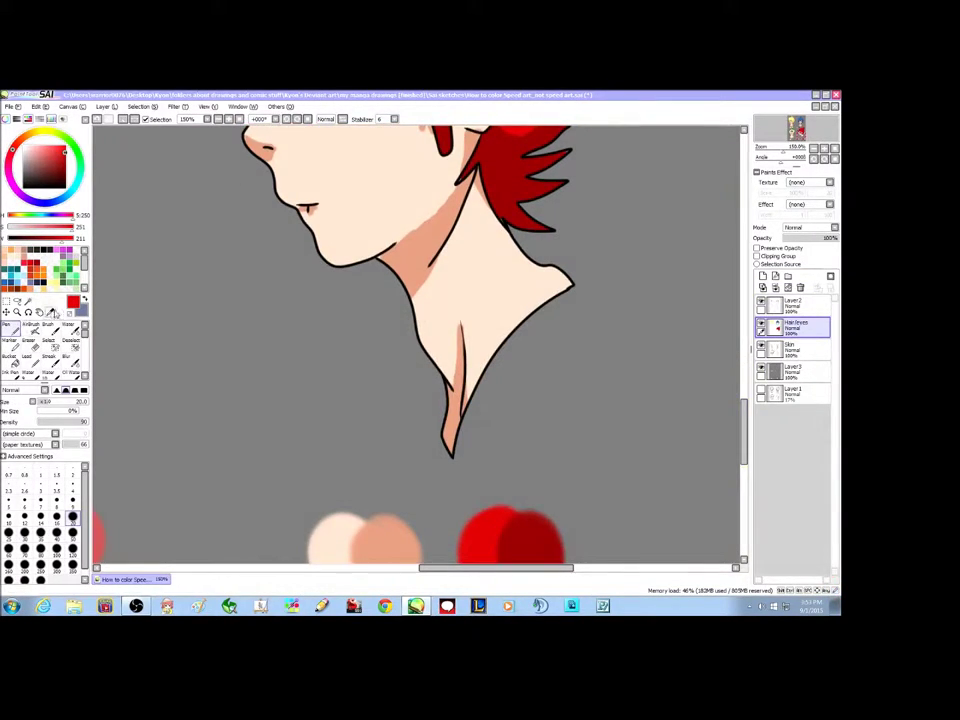
key(alt)
alt+click(520, 528)
scroll(520, 400, up, 5)
click(11, 329)
click(73, 503)
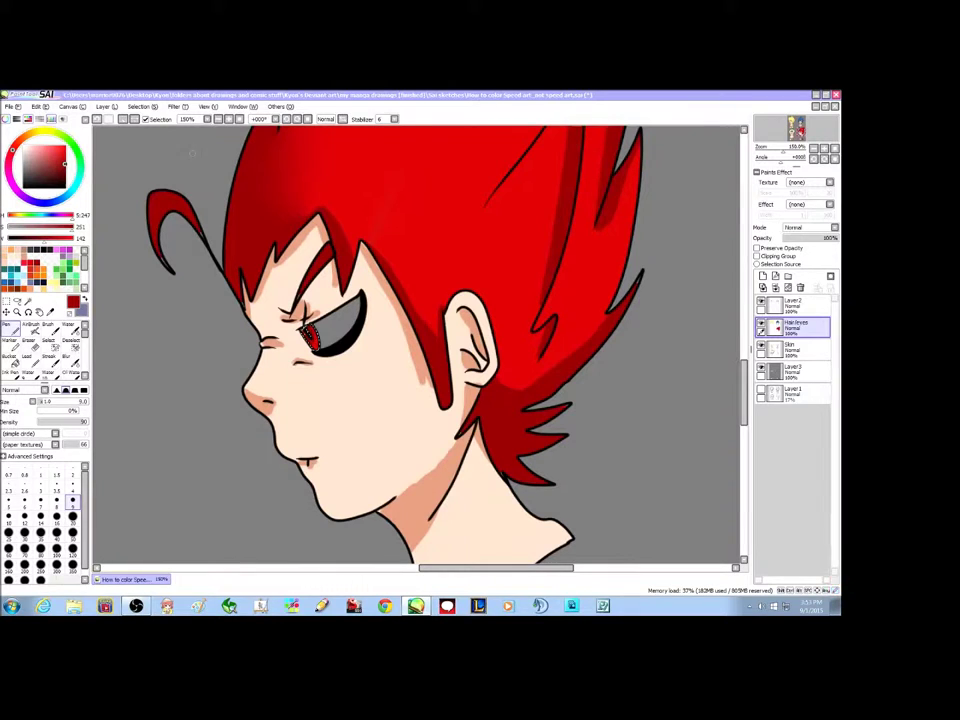
Paint a white highlight in the lower-right head's iris at Pen size 4 and clear the selection
mouse_move(42, 239)
mouse_down()
mouse_move(74, 238)
mouse_move(6, 229)
mouse_up()
click(73, 486)
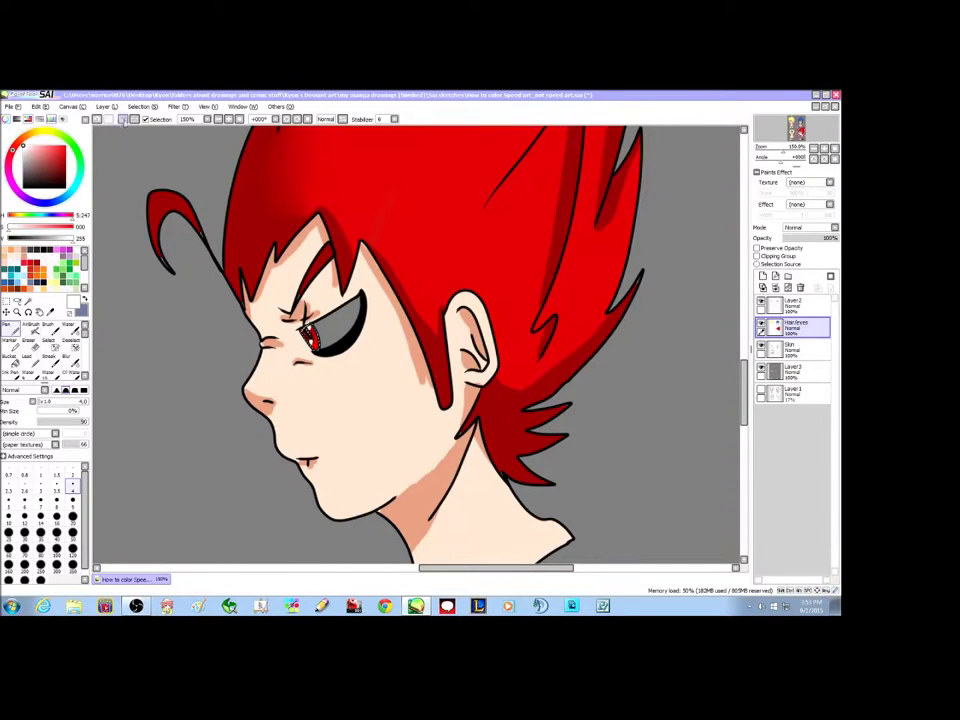
Select the lower-right head's eye white from Layer2 with the Magic Wand and fill it white on the Skin layer at Pen size 20
click(798, 306)
click(28, 301)
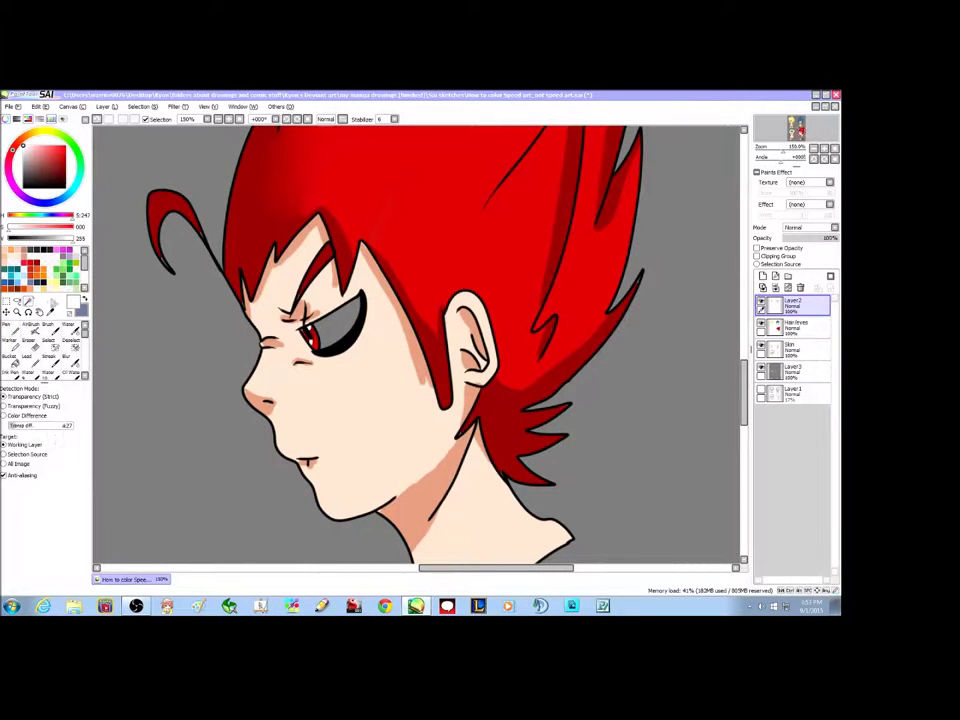
click(352, 315)
click(795, 348)
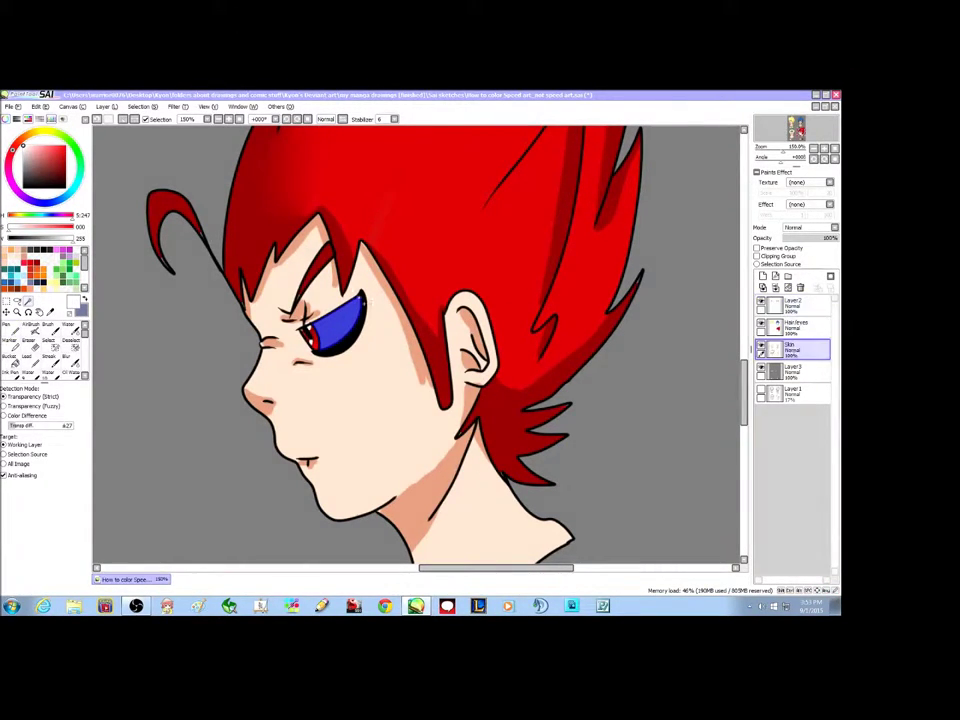
click(10, 326)
click(72, 518)
drag(350, 308, 322, 342)
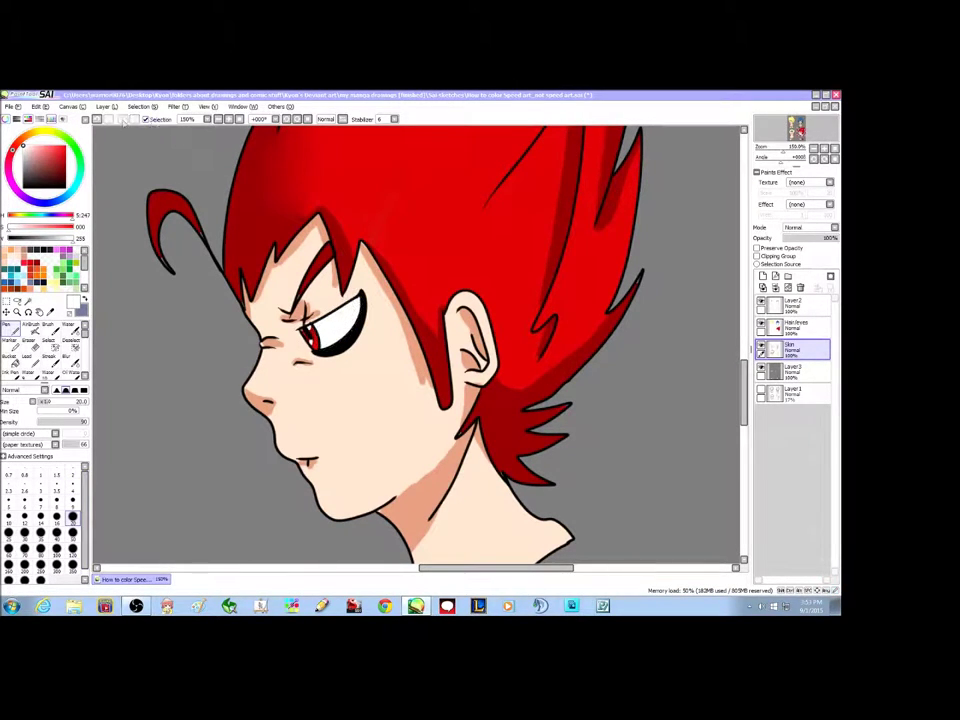
click(215, 119)
click(215, 119)
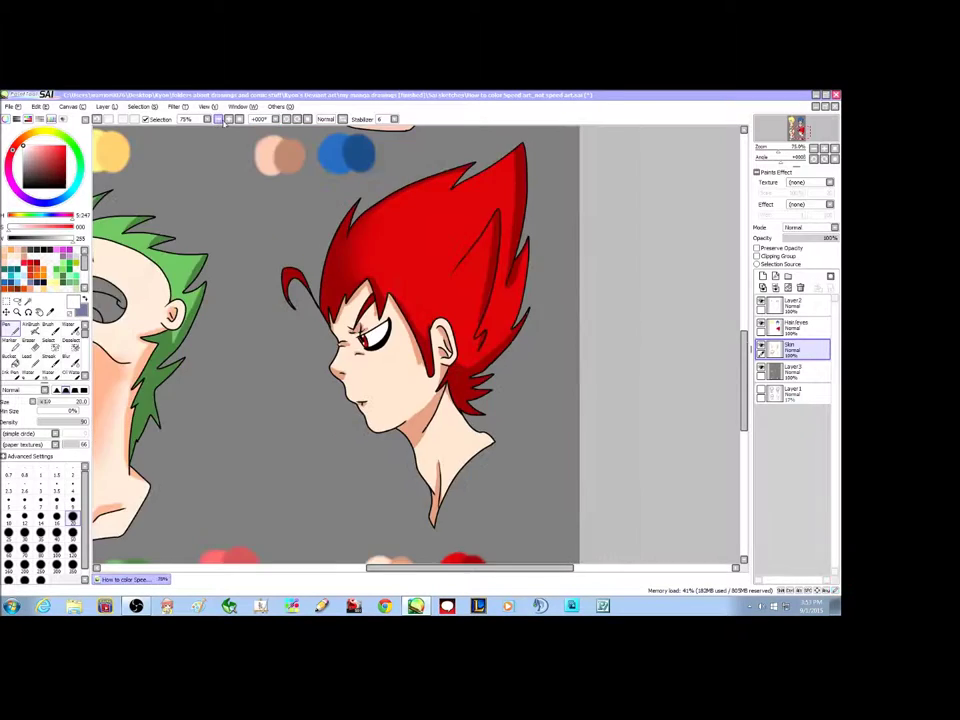
click(215, 119)
click(215, 119)
click(792, 325)
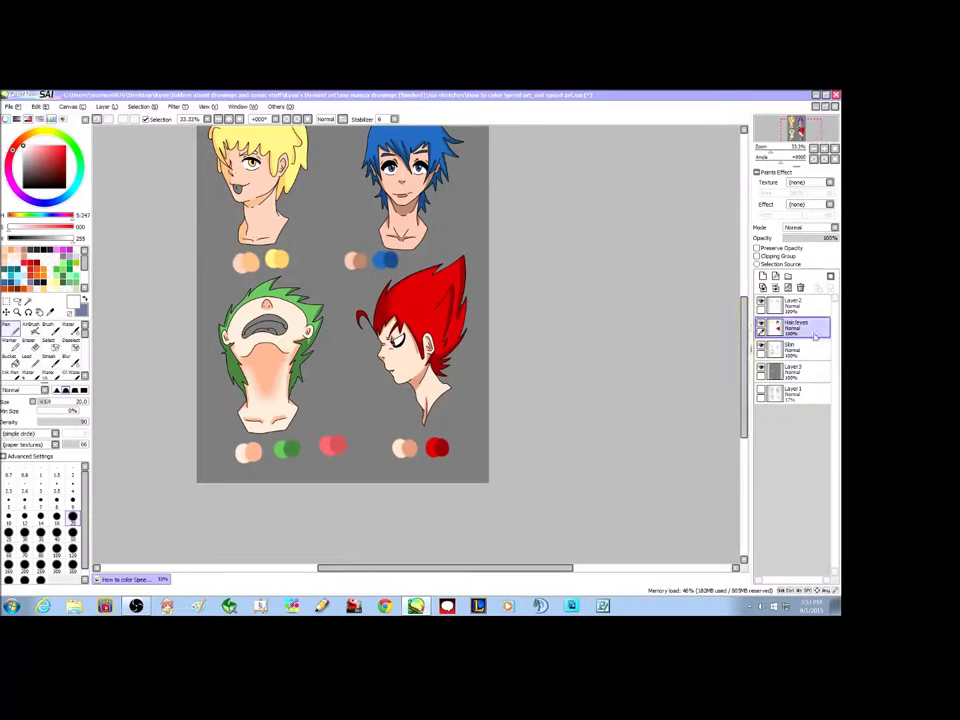
click(27, 301)
click(278, 329)
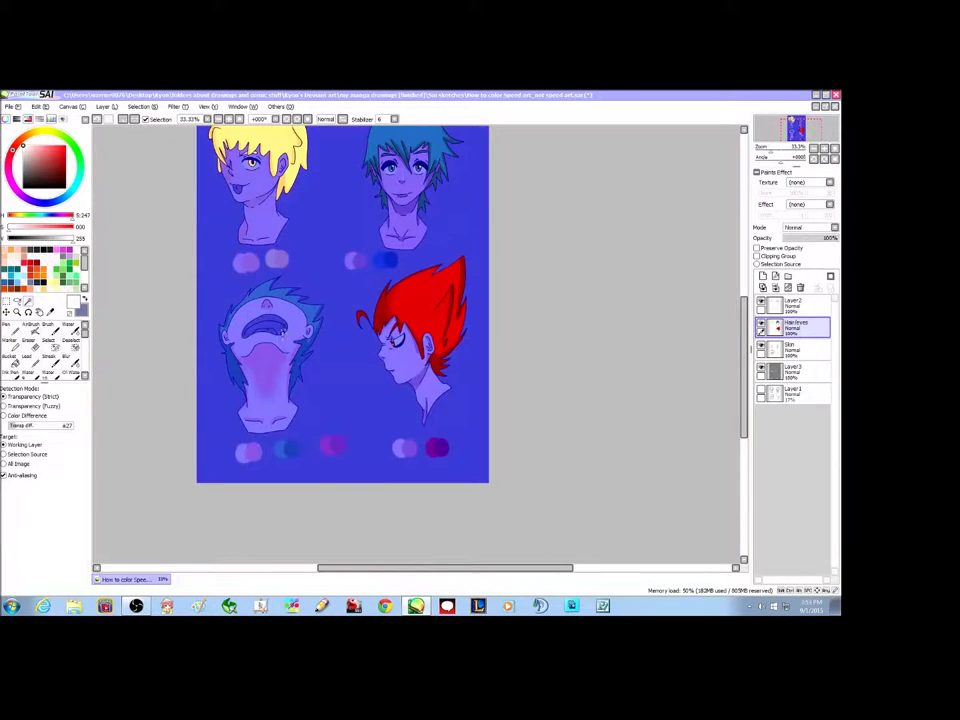
key(ctrl+d)
Select the yellow-haired and green-haired heads' tongues on Layer2, pick the lighter pink swatch, and set the Pen size to 350
click(812, 305)
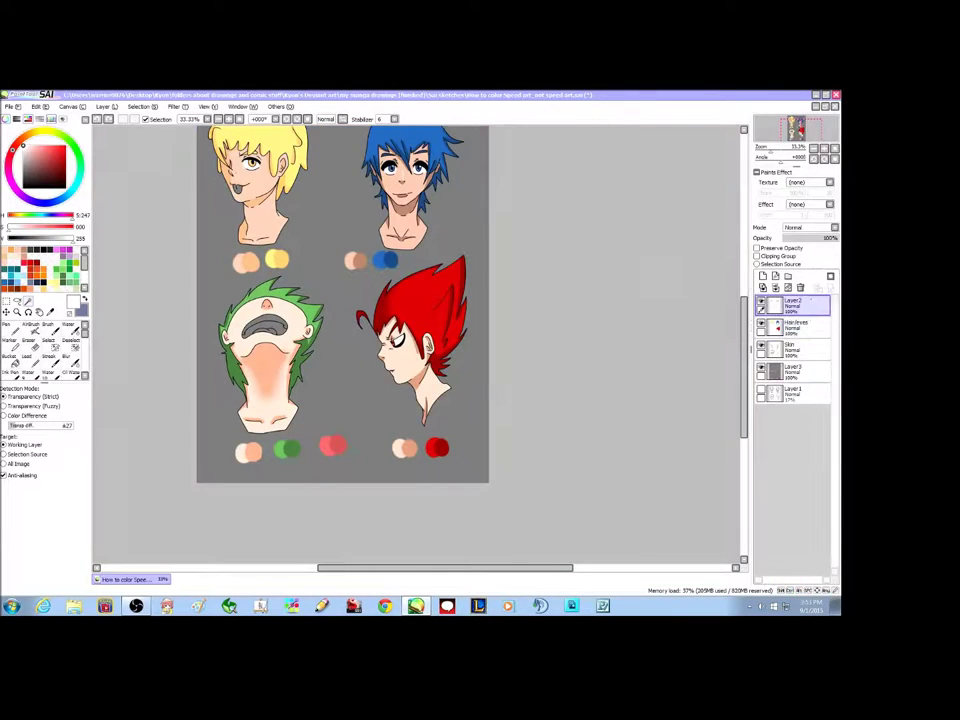
click(239, 188)
click(266, 331)
click(50, 312)
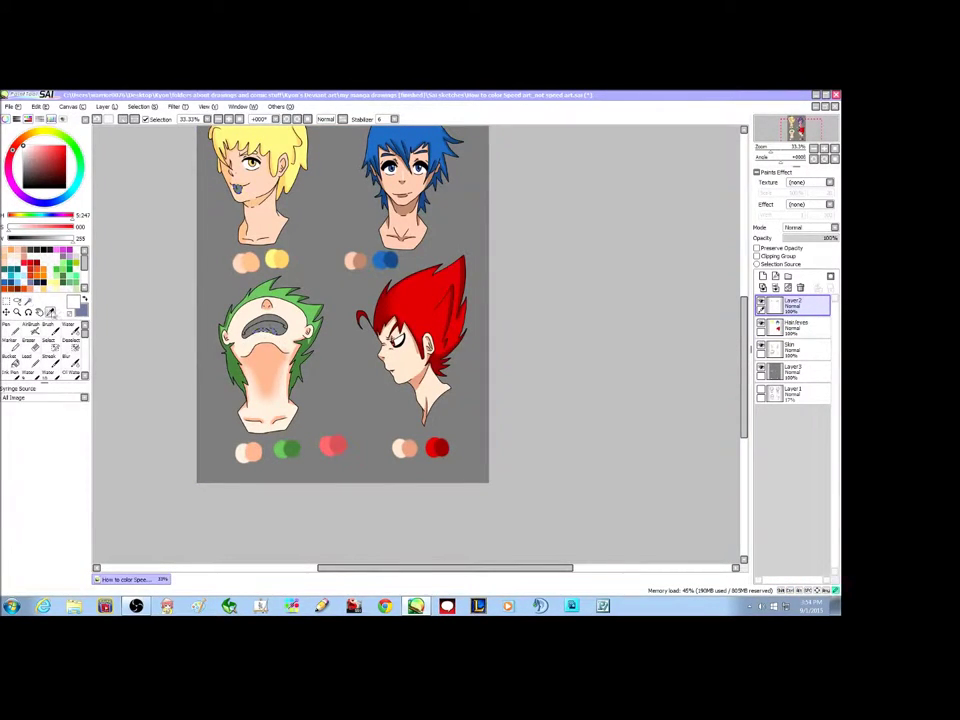
click(328, 446)
click(10, 331)
click(72, 566)
Try filling both selected tongues with the lighter pink on Layer2 and undo both fills
click(262, 332)
click(248, 182)
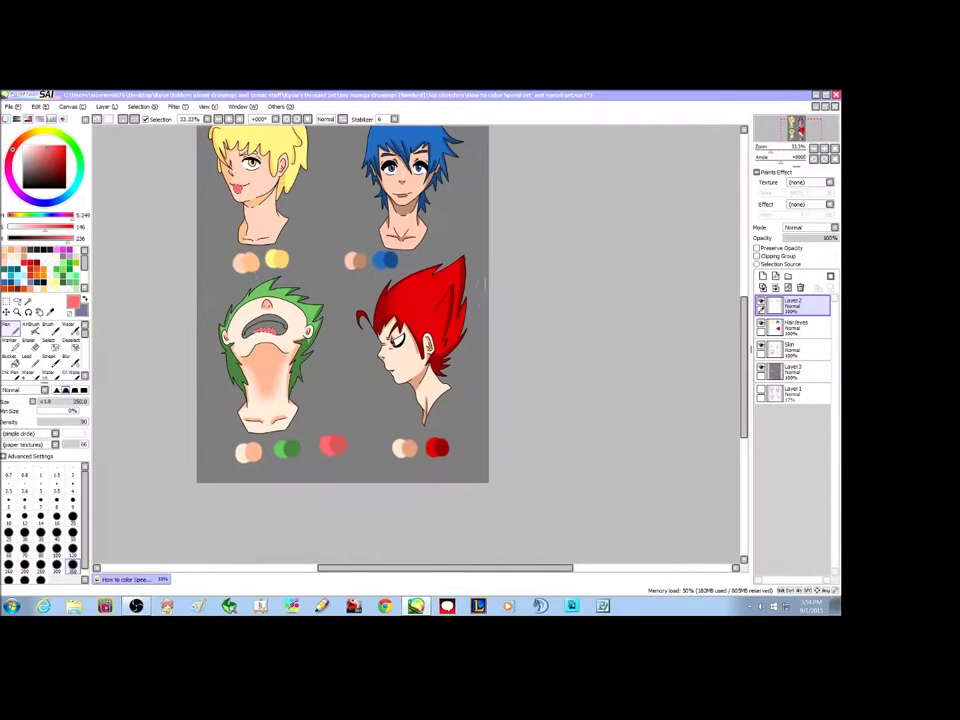
key(ctrl+z)
key(ctrl+z)
Fill both selected tongues with the lighter pink on the Skin layer and clear the selection
click(788, 350)
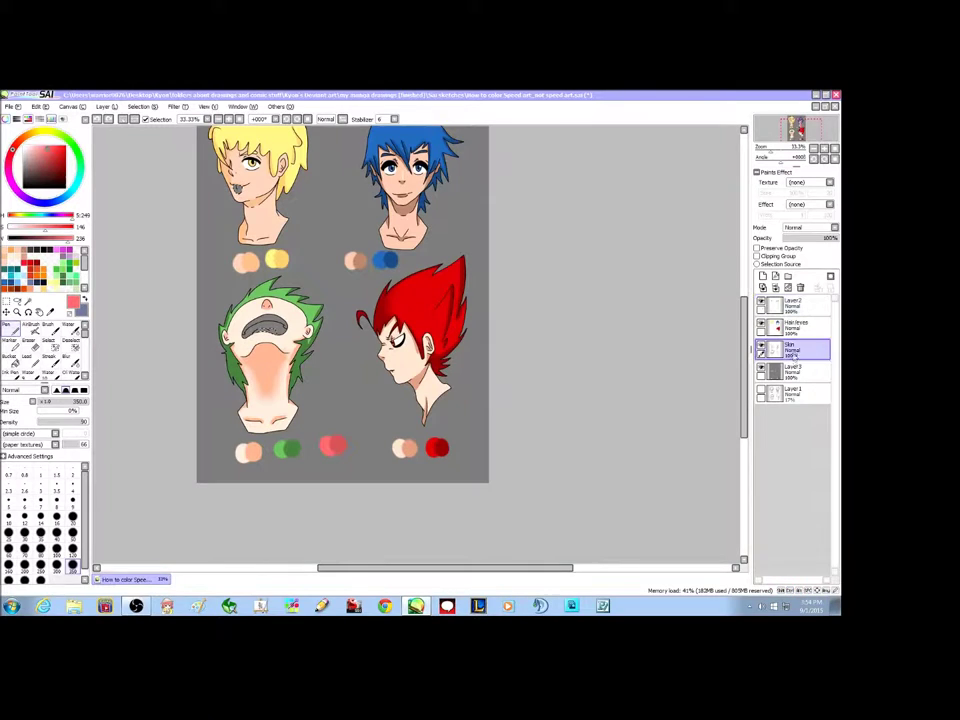
click(238, 186)
click(264, 330)
click(123, 119)
Pick the darker pink swatch and select the green-haired head's mouth interior around the tongue from Layer2 with the Magic Wand
click(51, 312)
click(340, 443)
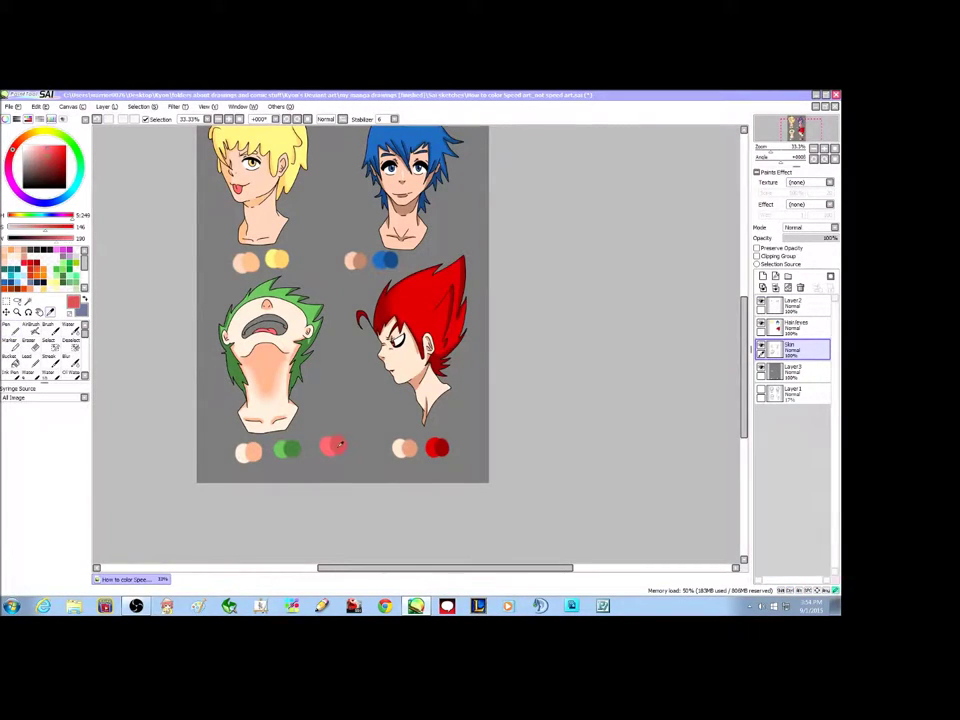
click(11, 329)
click(28, 302)
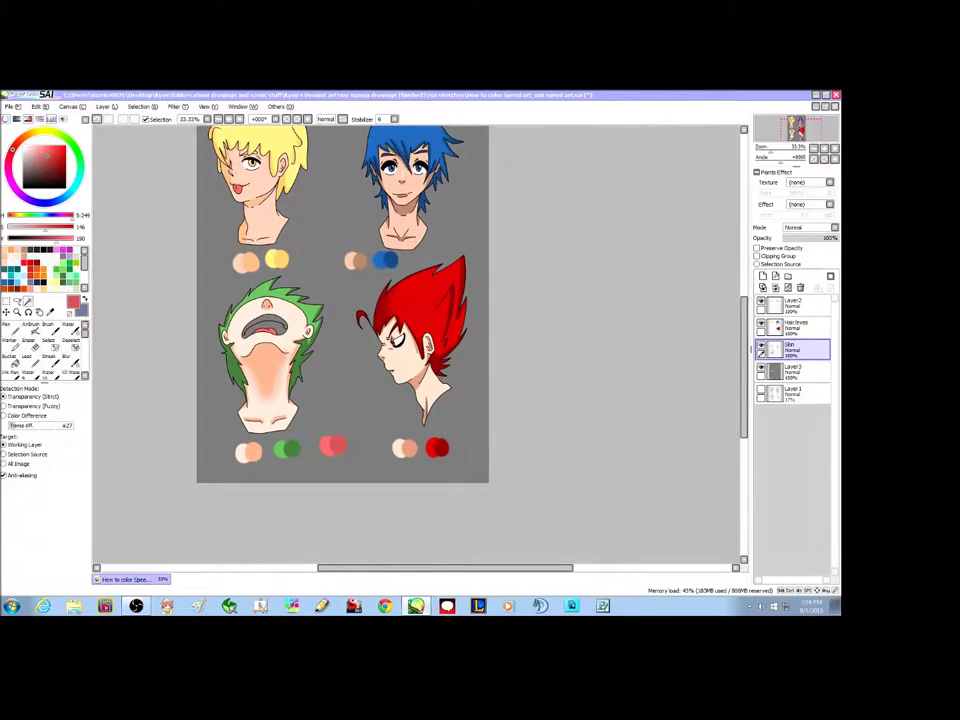
click(266, 321)
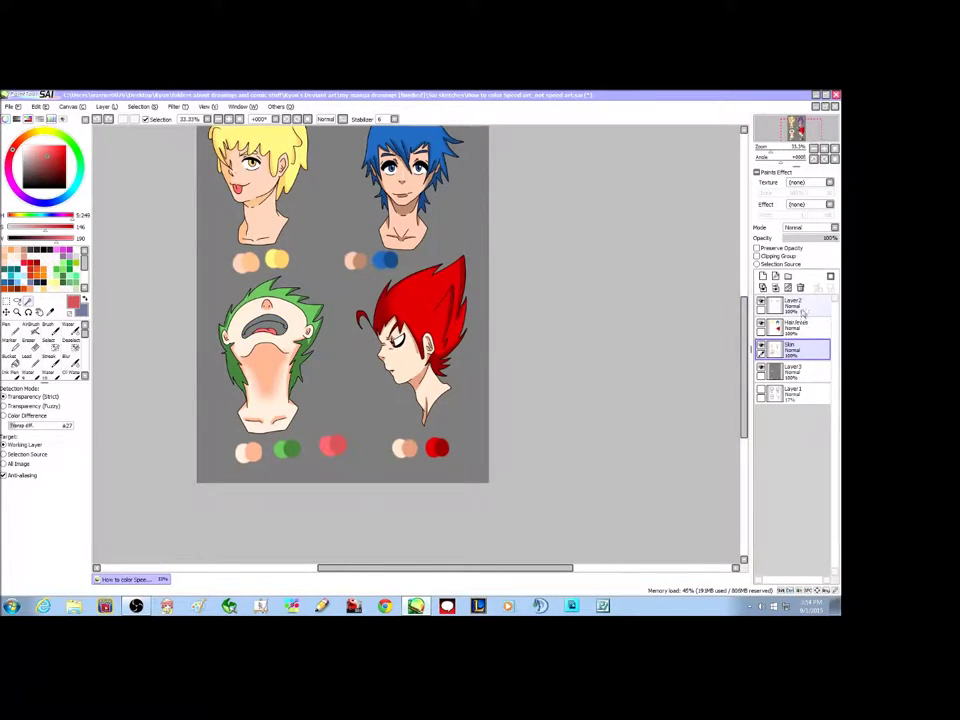
click(800, 307)
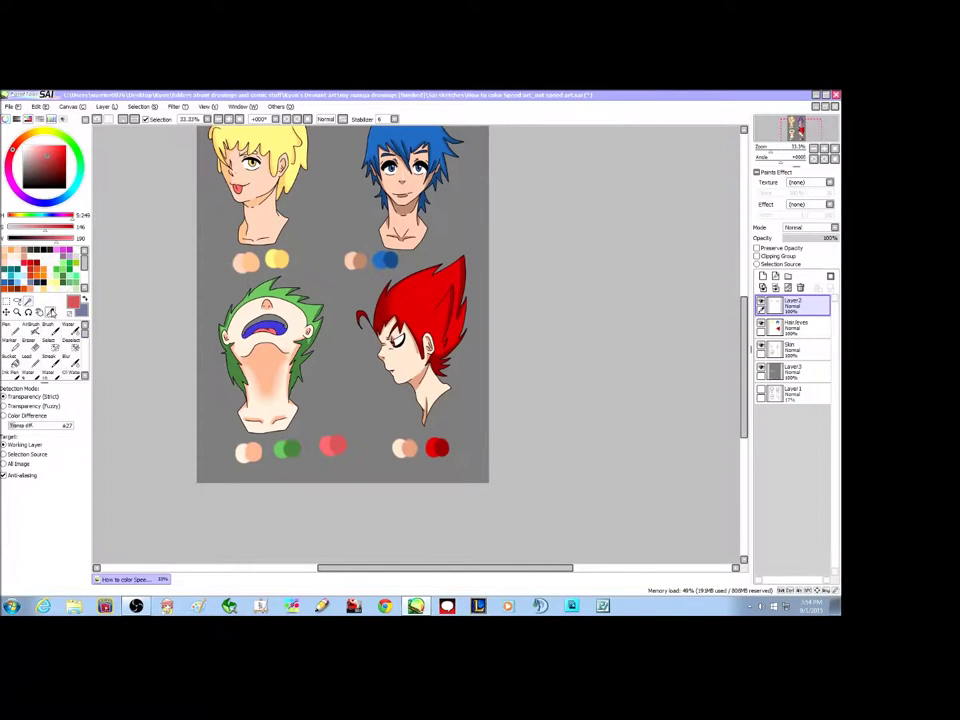
Undo the stroke on Layer2 and fill the green-haired head's mouth interior with the darker pink on the Skin layer
key(n)
key(ctrl+z)
click(794, 349)
drag(243, 332, 290, 328)
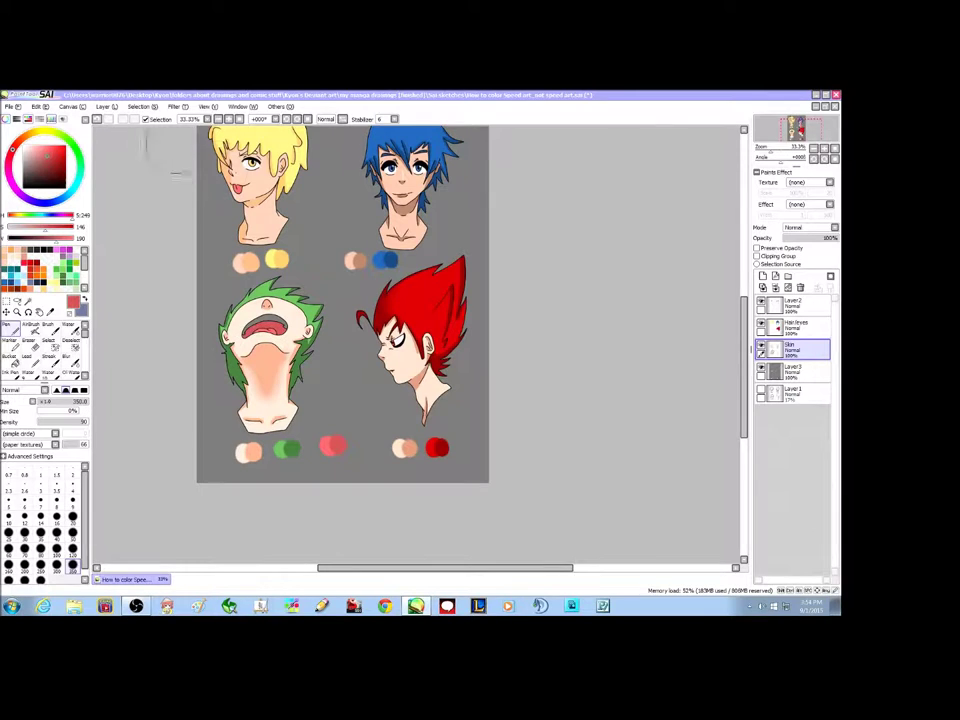
Select the green-haired head's teeth from Layer2 with the Magic Wand, switch to the Skin layer, and set the colour to white
click(805, 310)
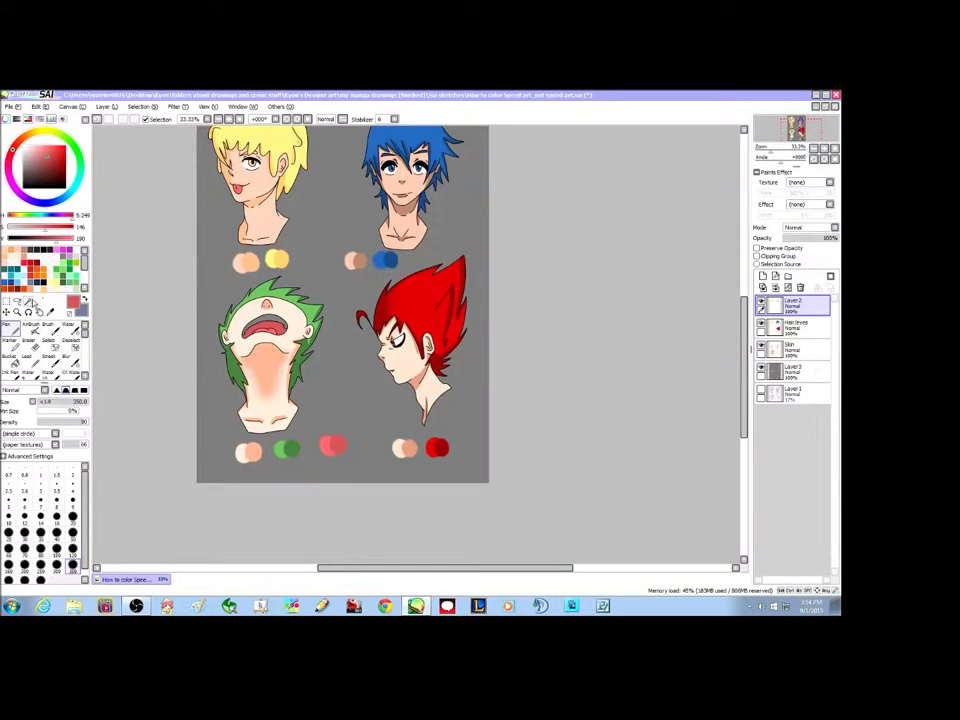
click(27, 300)
click(265, 325)
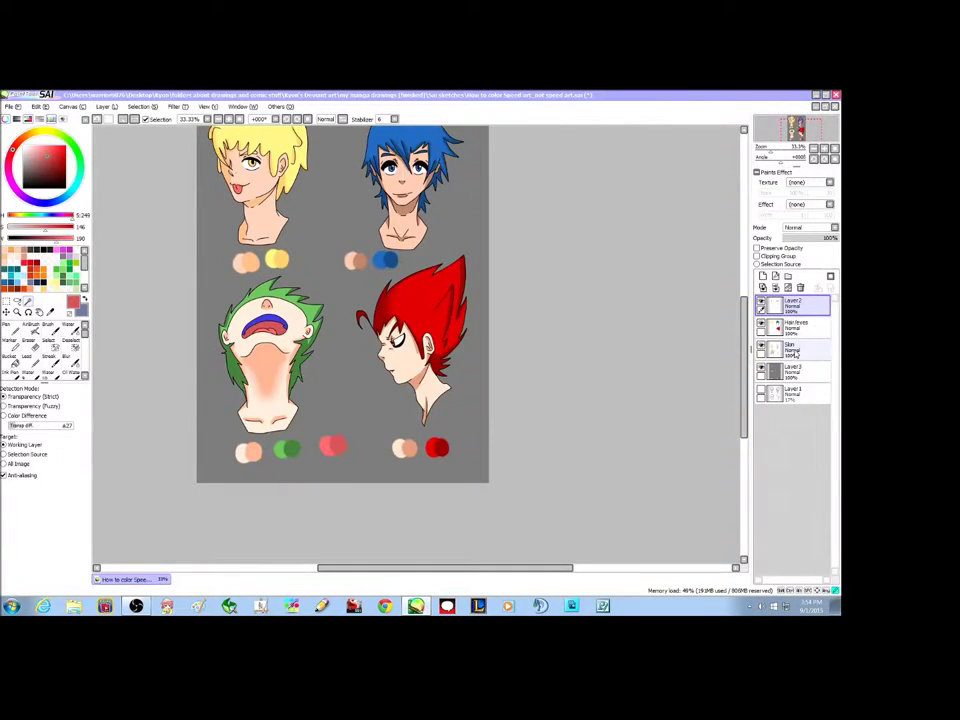
click(795, 347)
drag(52, 240, 77, 240)
drag(45, 229, 5, 231)
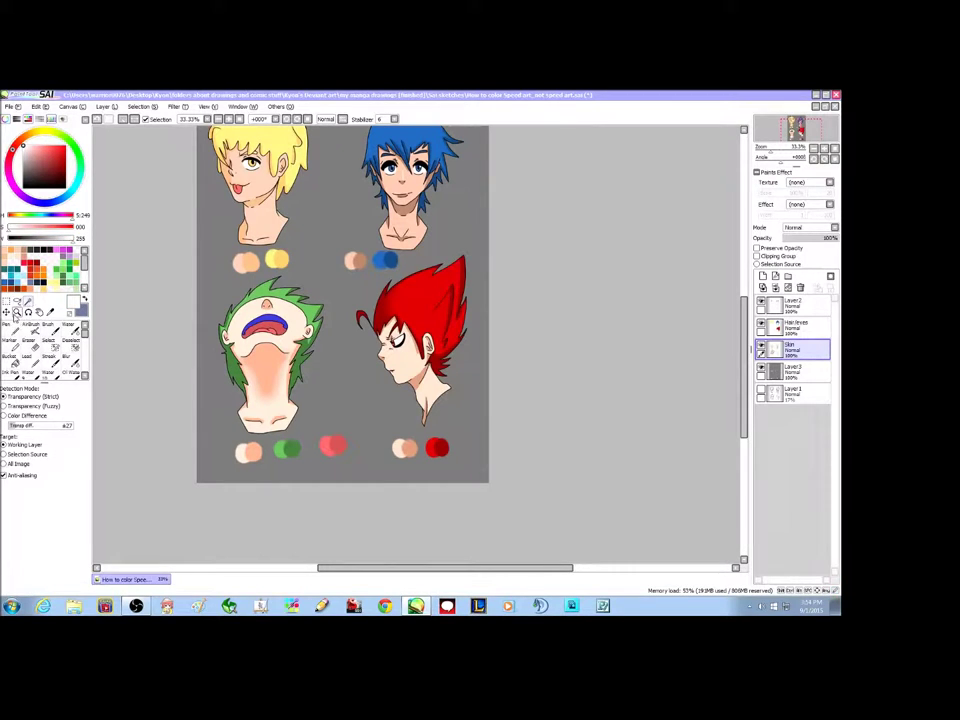
Fill the green-haired head's selected teeth with white using the Pen at size 20 and clear the selection
click(10, 330)
click(72, 518)
drag(284, 326, 268, 321)
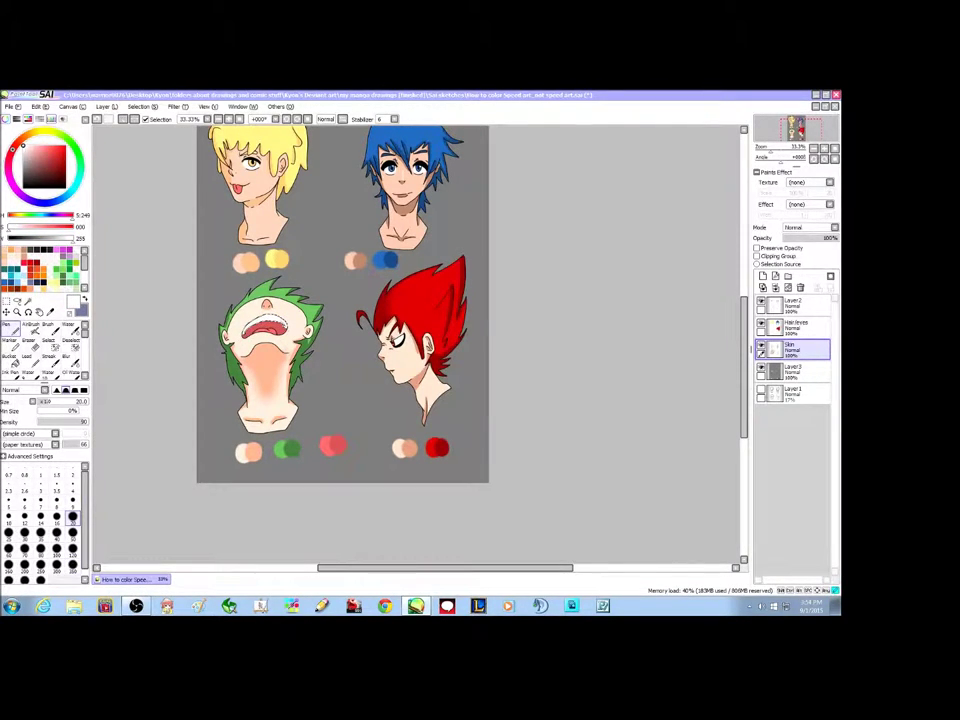
click(123, 119)
drag(514, 568, 500, 568)
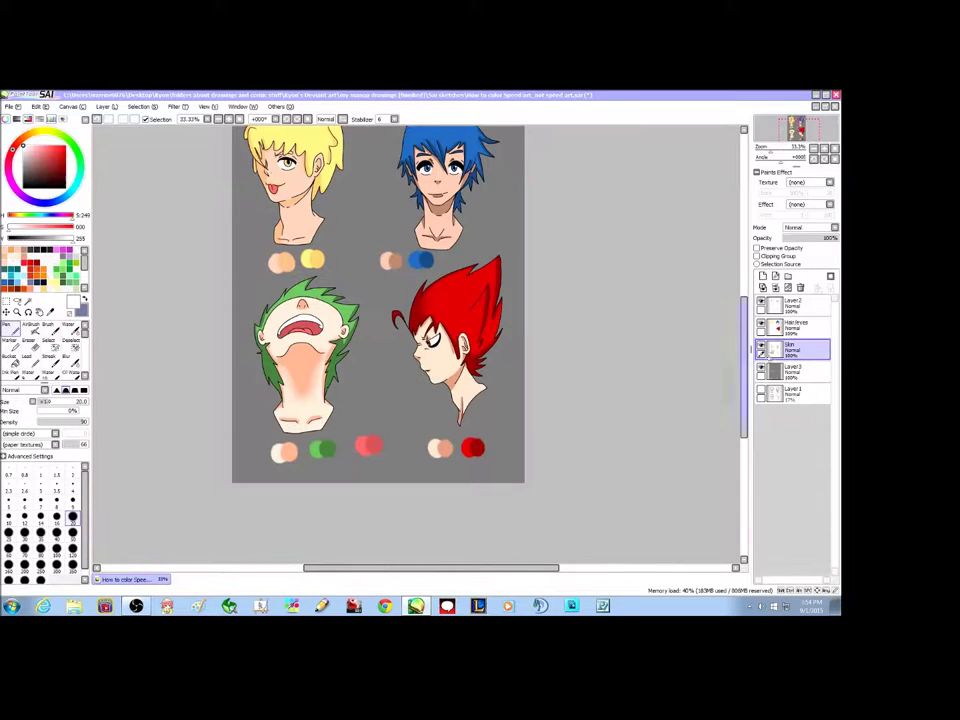
drag(744, 359, 748, 345)
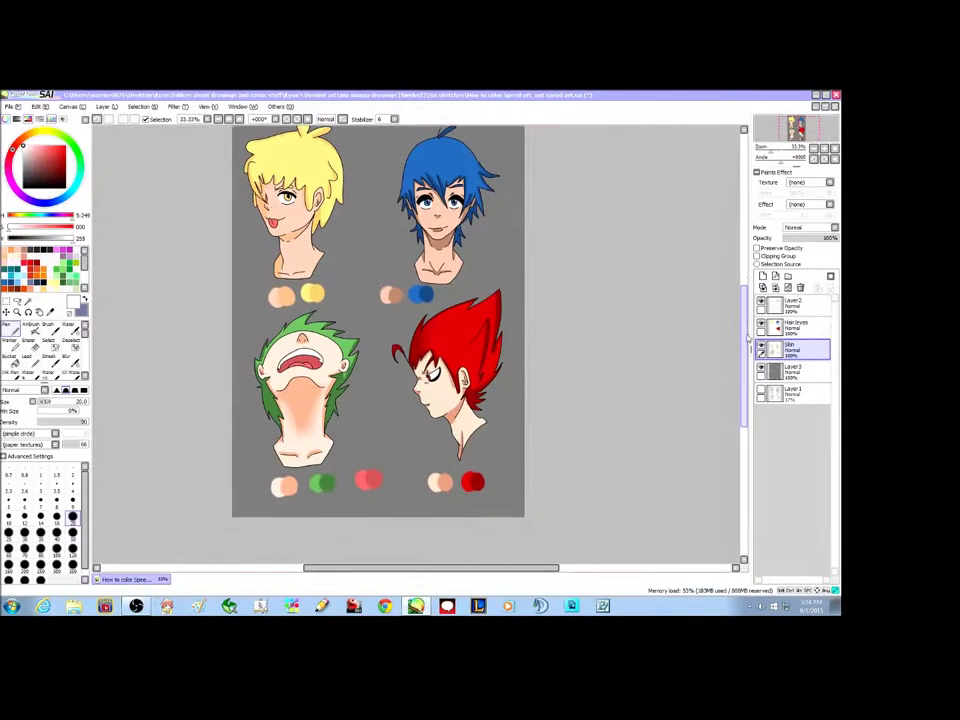
scroll(558, 250, down, 1)
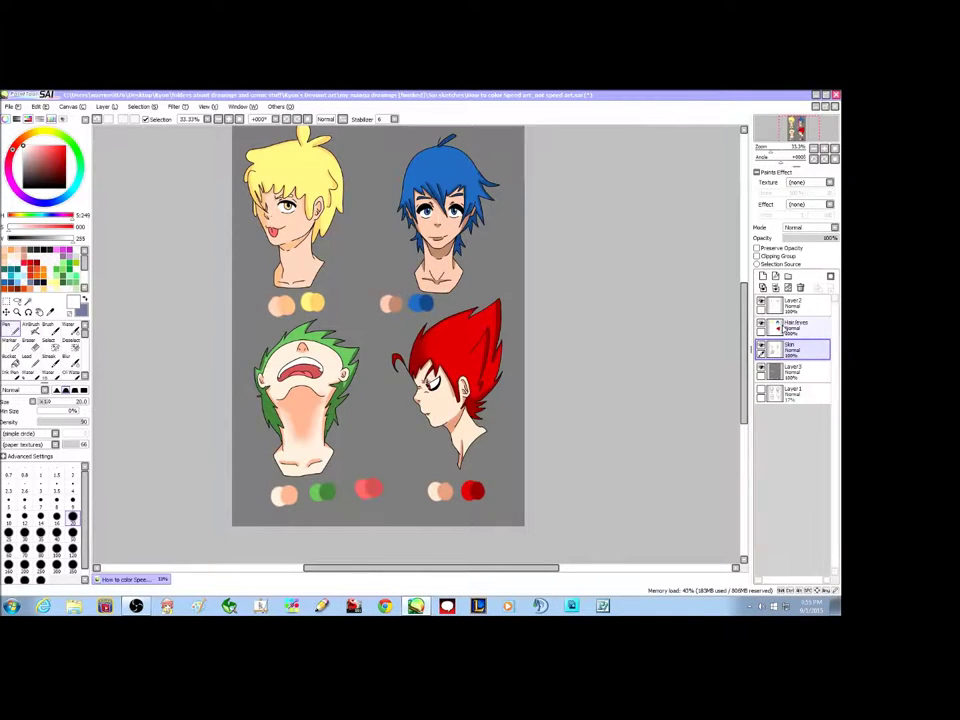
drag(744, 363, 746, 357)
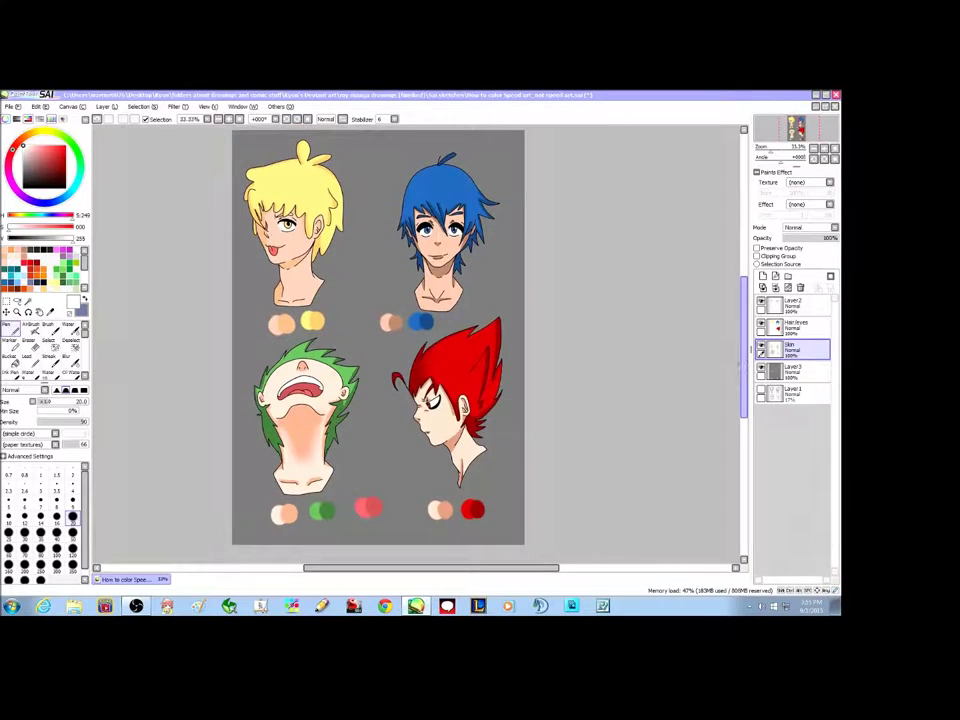